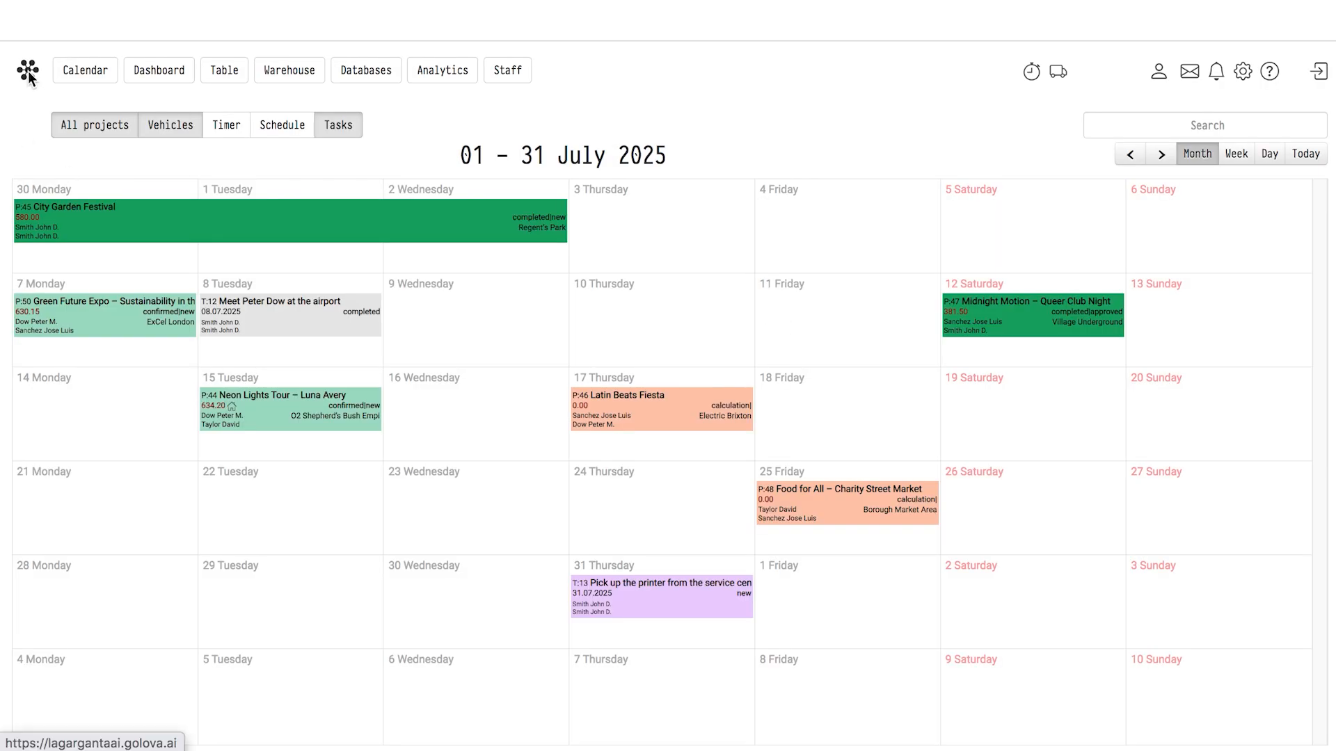
Step: Open the equipment catalog and go to the Loudspeaker JBL units within Sound Equipment, Acoustic systems
{"action": "left_click", "coordinate": [30, 78]}
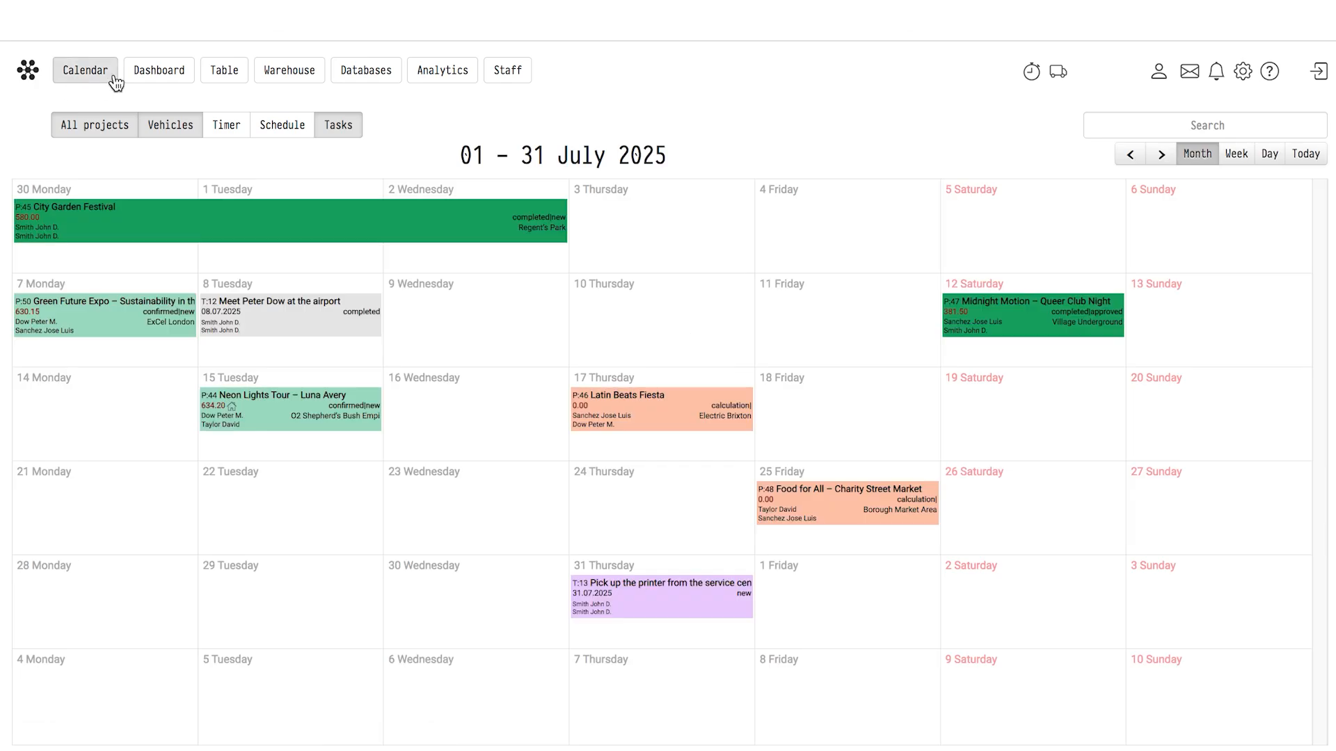
{"action": "left_click", "coordinate": [365, 75]}
{"action": "left_click", "coordinate": [369, 99]}
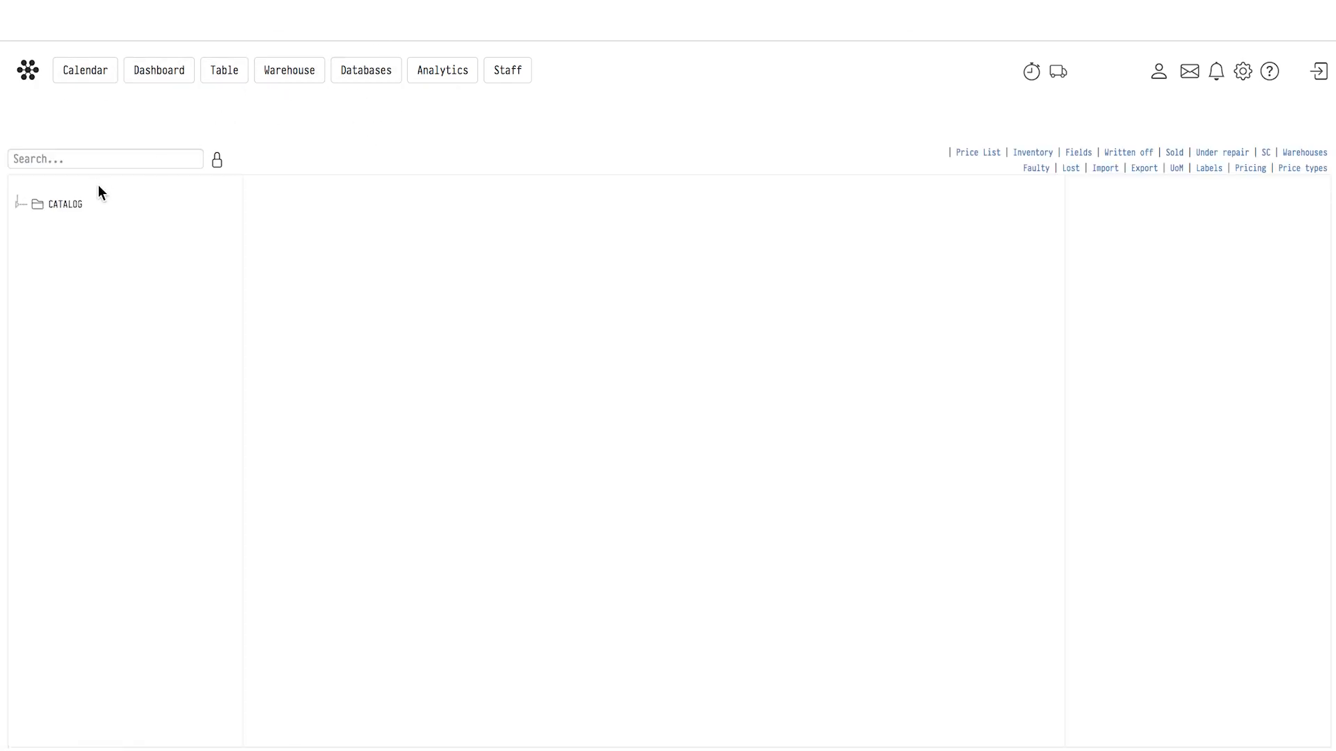
{"action": "left_click", "coordinate": [57, 206]}
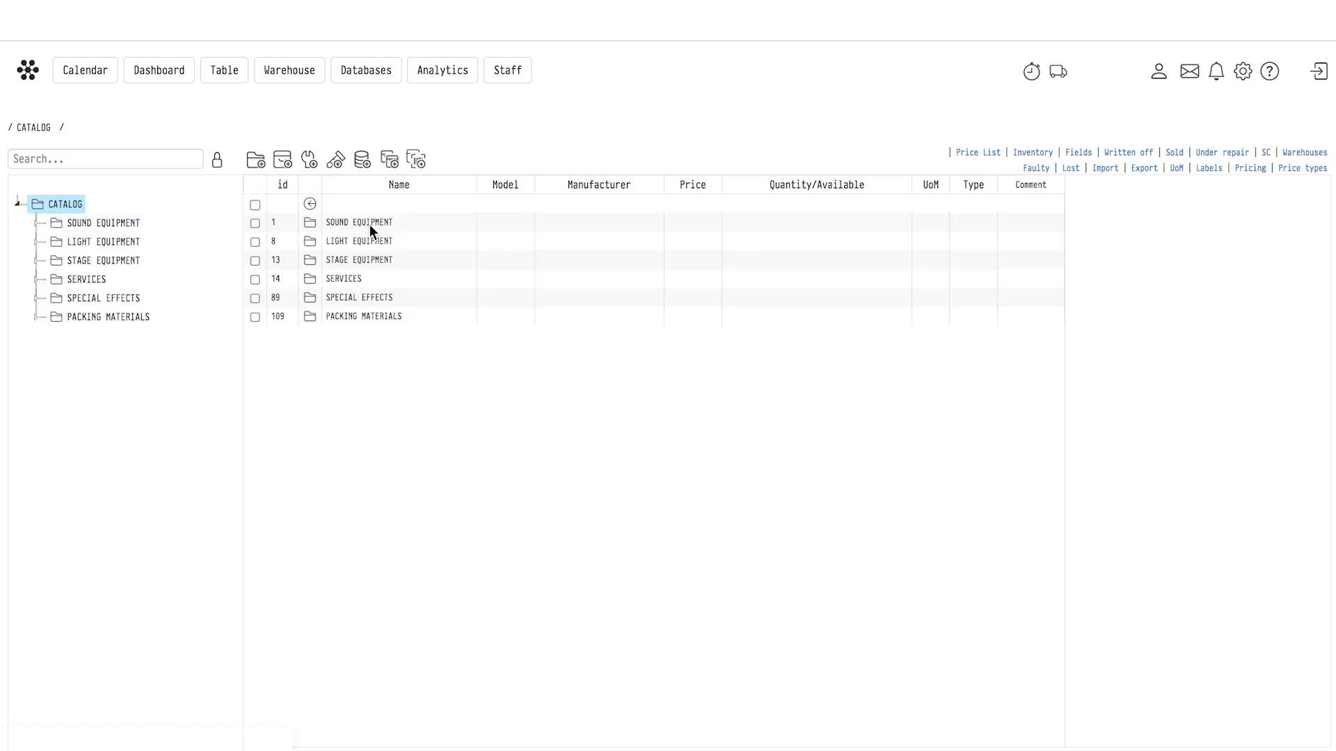
{"action": "double_click", "coordinate": [365, 219]}
{"action": "double_click", "coordinate": [365, 223]}
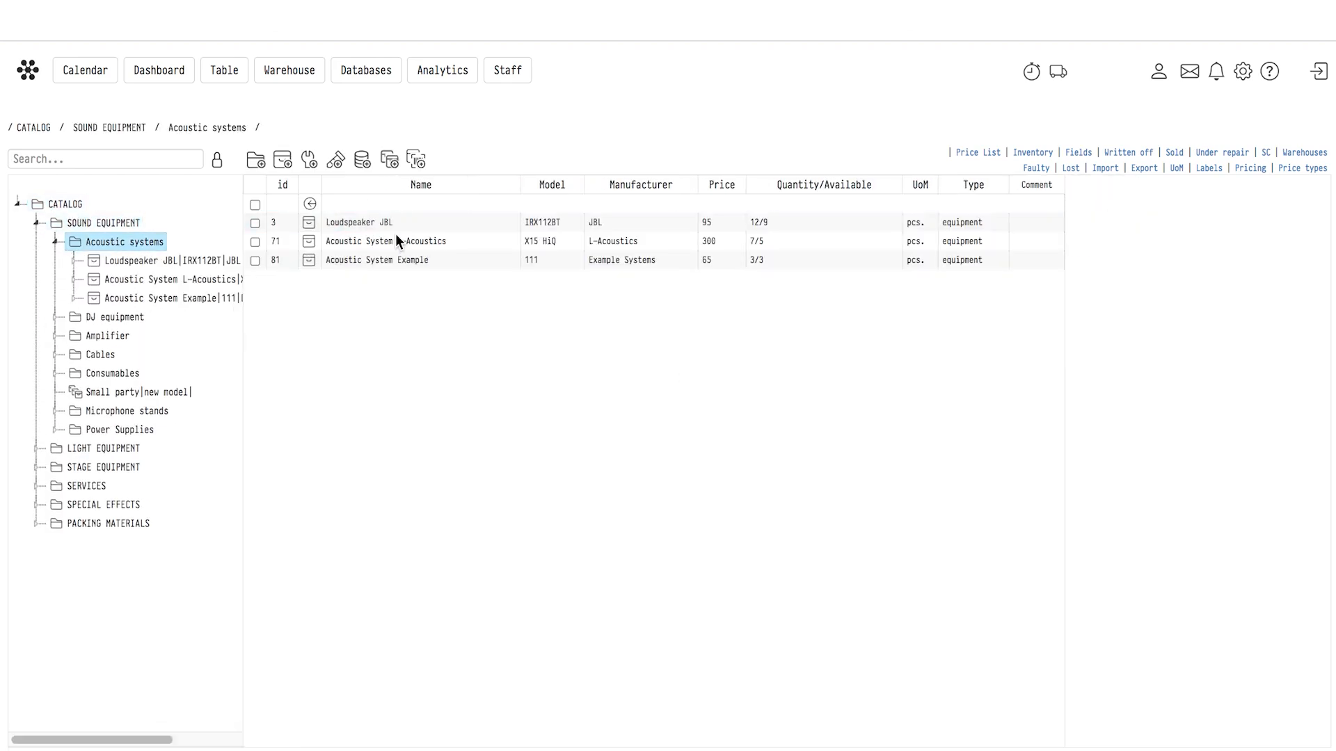
{"action": "double_click", "coordinate": [378, 221]}
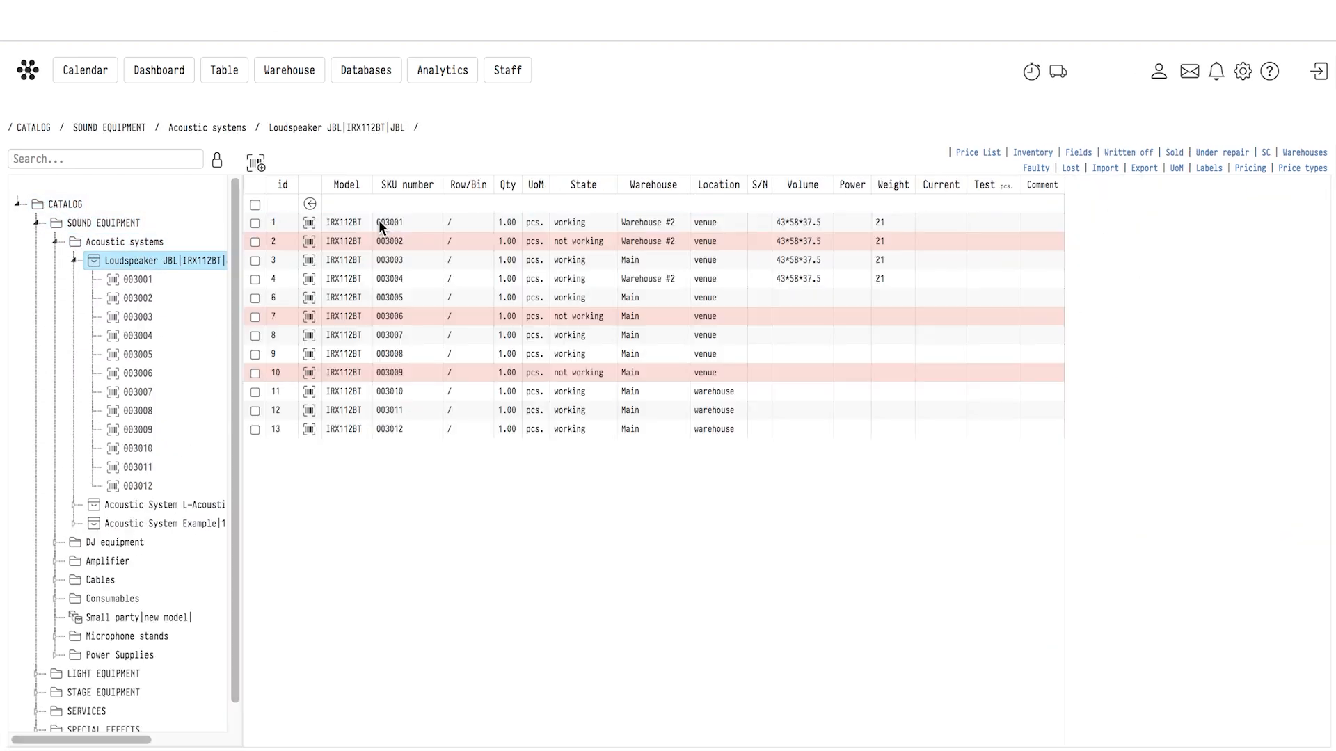
Step: View the details of loudspeaker unit 003001, browse its photos and look at one enlarged
{"action": "left_click", "coordinate": [375, 221]}
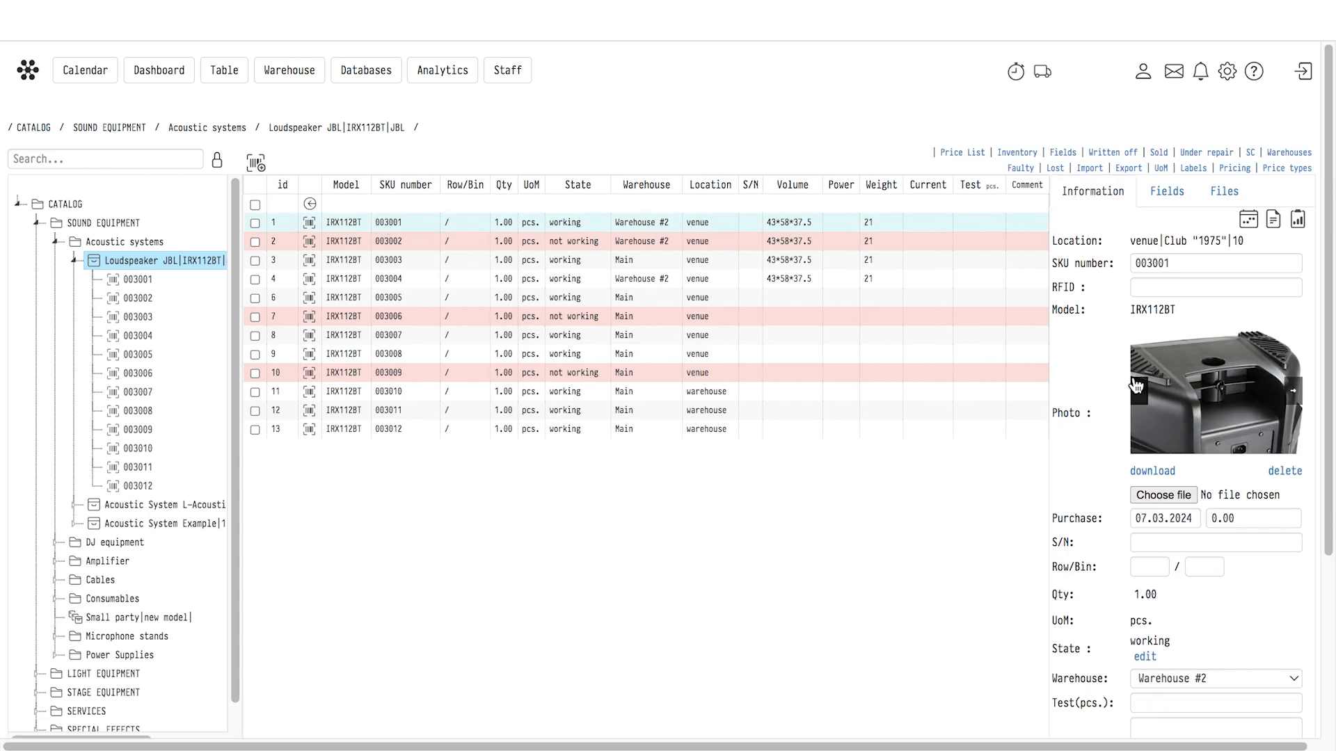
{"action": "left_click", "coordinate": [1291, 392]}
{"action": "left_click", "coordinate": [1292, 391]}
{"action": "left_click", "coordinate": [1292, 392]}
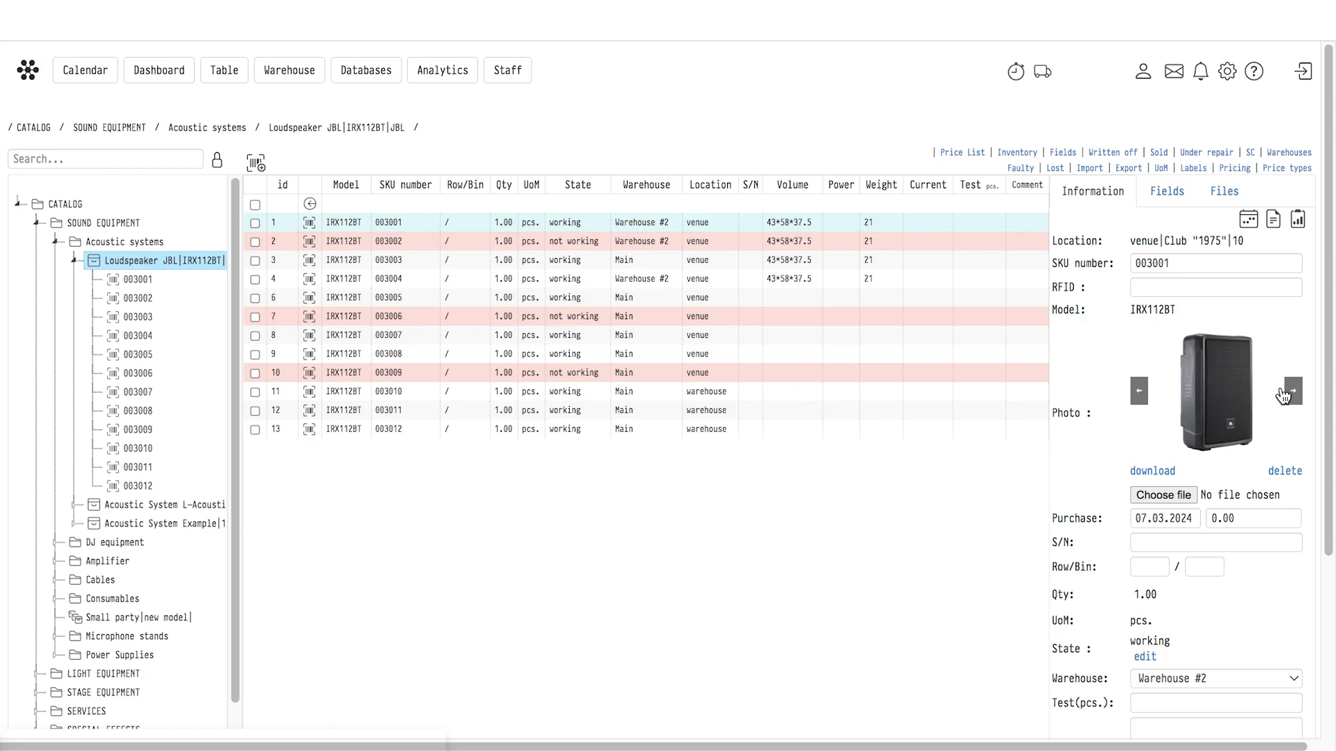
{"action": "left_click", "coordinate": [1207, 407]}
{"action": "key", "text": "Escape"}
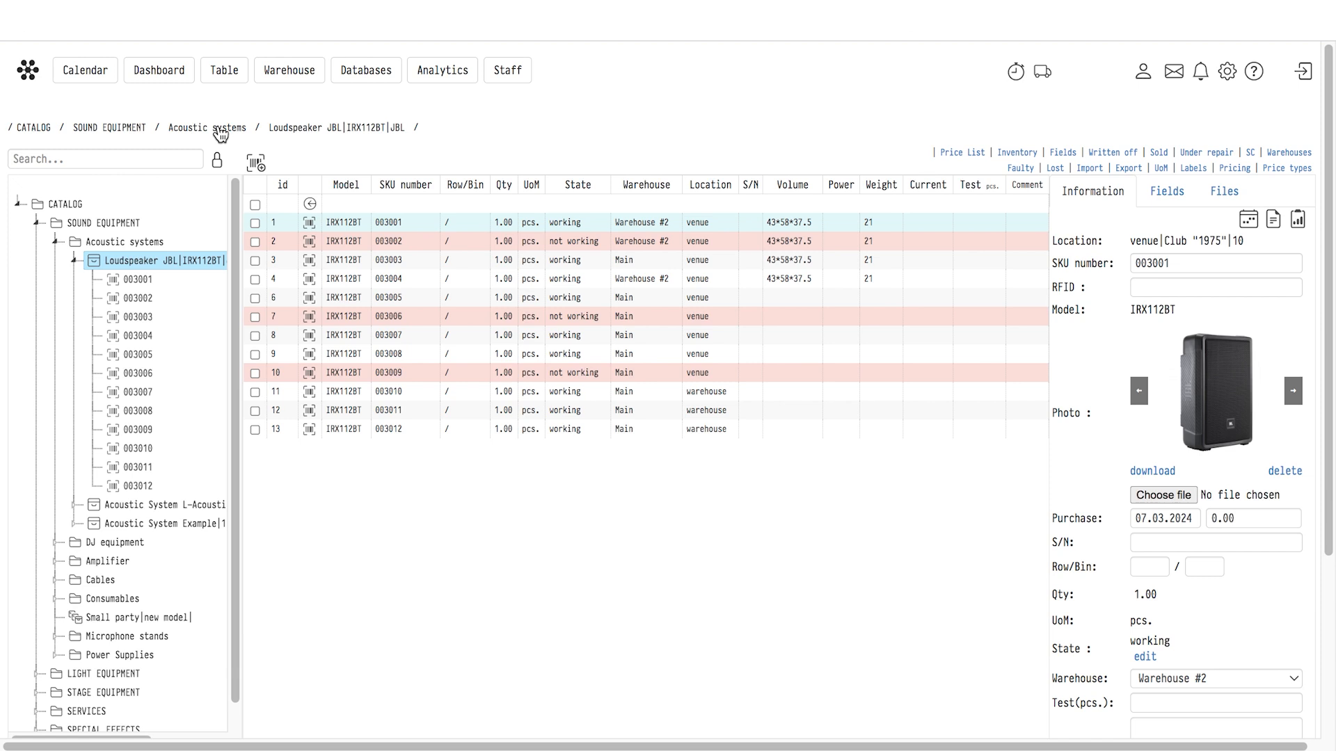
Step: Change the state of loudspeaker unit 003003 to not working with High repair priority
{"action": "left_click", "coordinate": [367, 265]}
{"action": "scroll", "coordinate": [1166, 445], "scroll_direction": "down", "scroll_amount": 4}
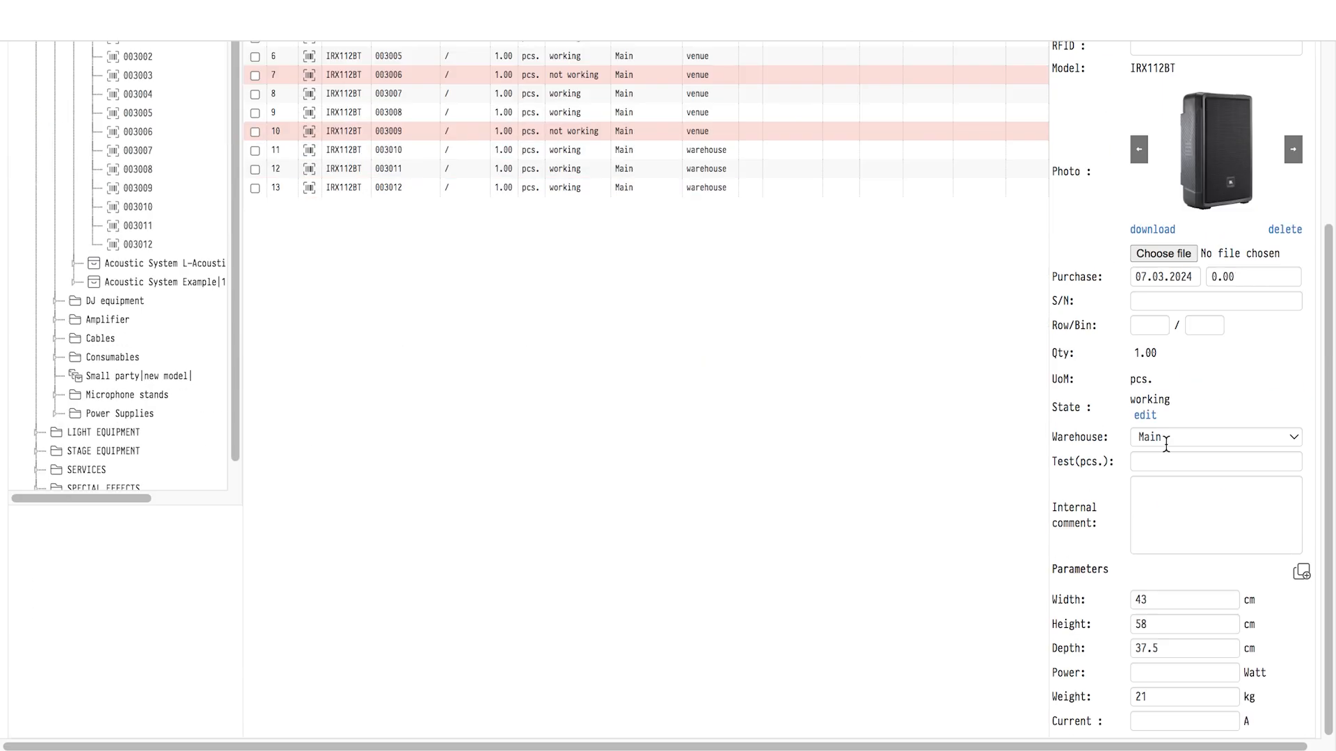
{"action": "left_click", "coordinate": [1144, 417]}
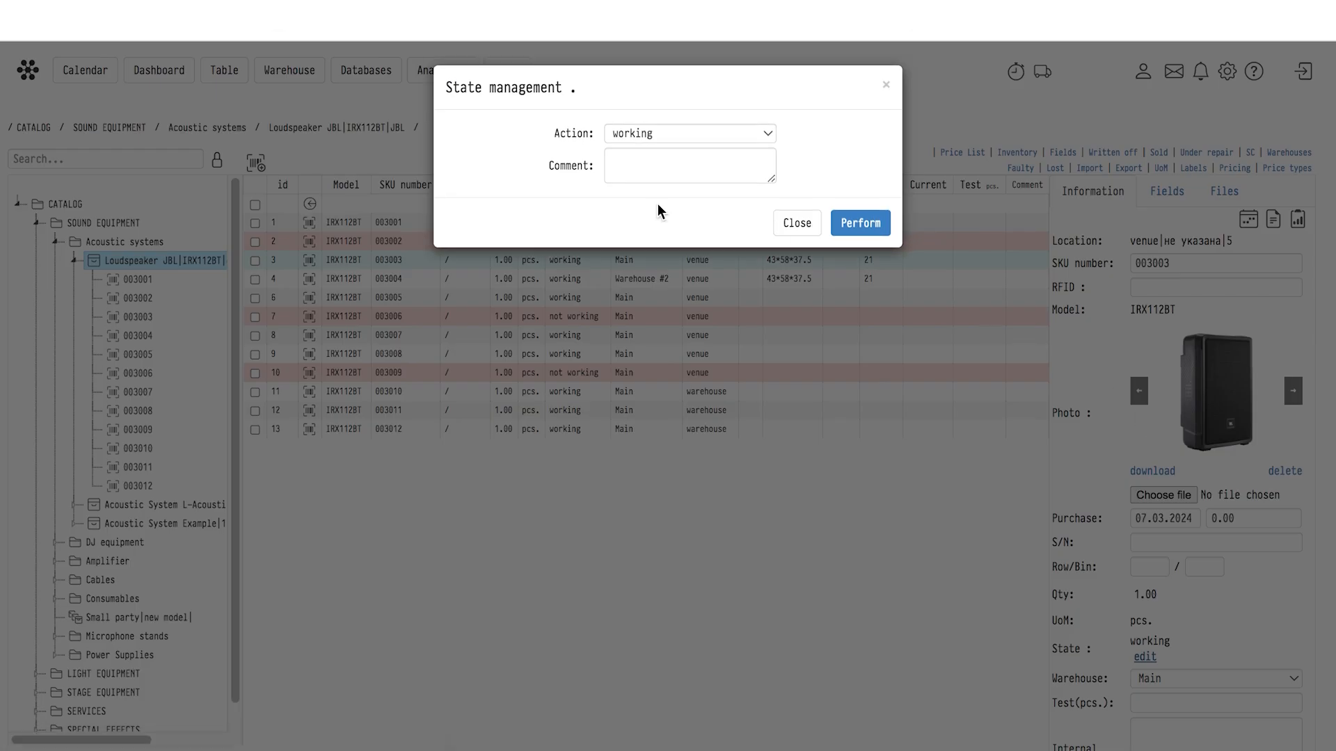
{"action": "left_click", "coordinate": [765, 132]}
{"action": "left_click", "coordinate": [644, 178]}
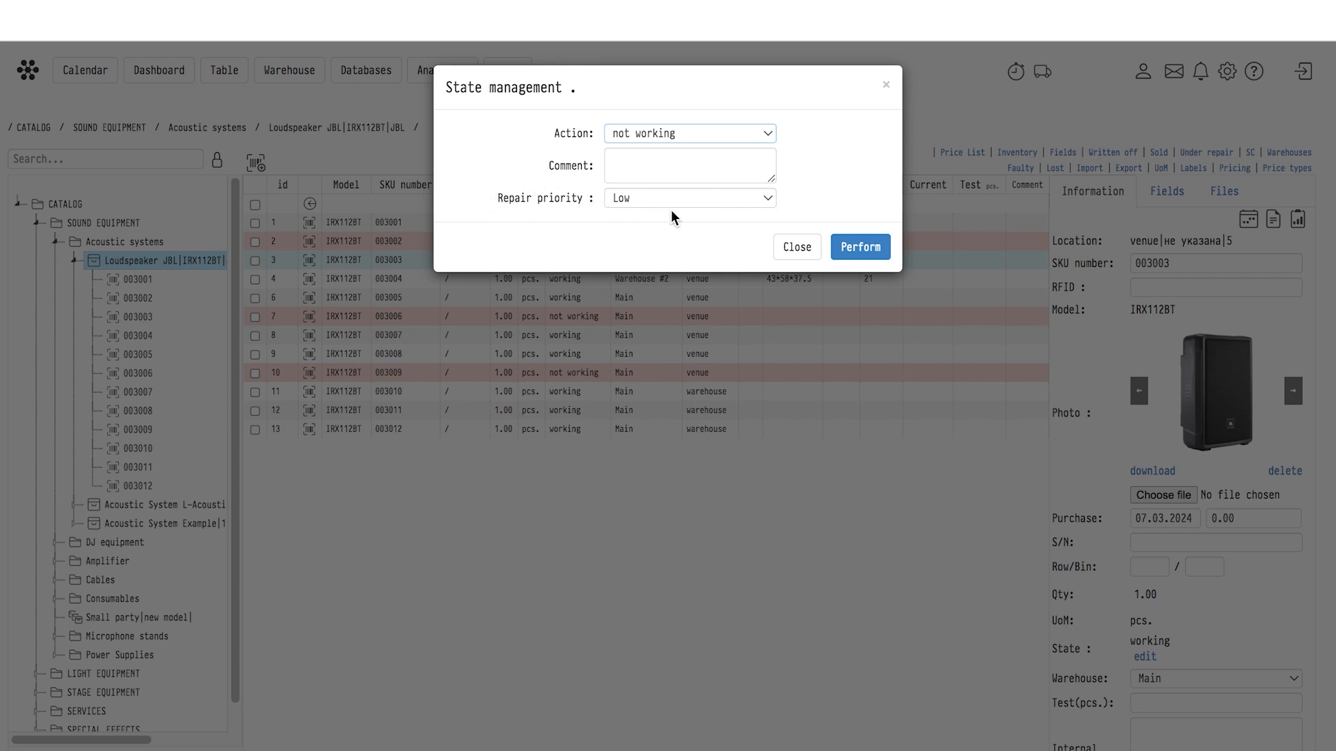
{"action": "left_click", "coordinate": [766, 199]}
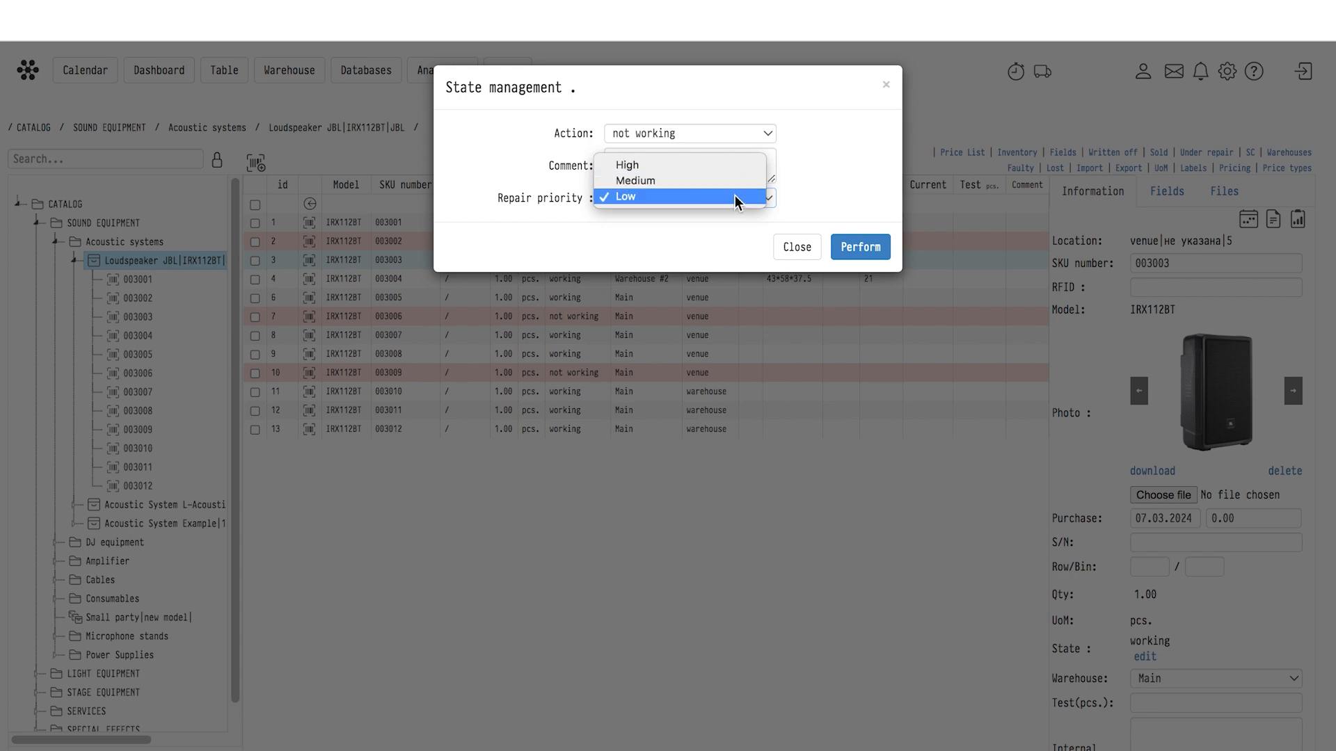
{"action": "left_click", "coordinate": [709, 165]}
{"action": "left_click", "coordinate": [860, 248]}
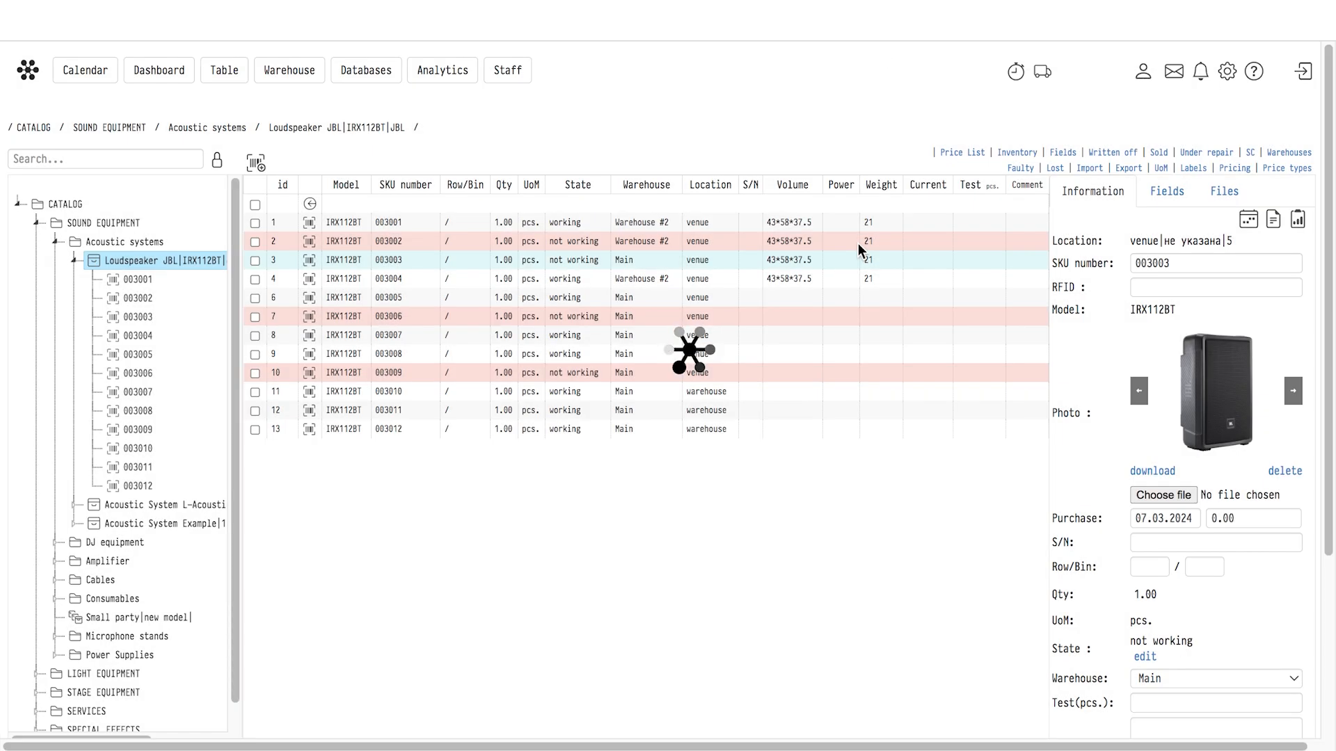
Step: Open the list of faulty equipment and check the filter options for repair priority
{"action": "left_click", "coordinate": [812, 281]}
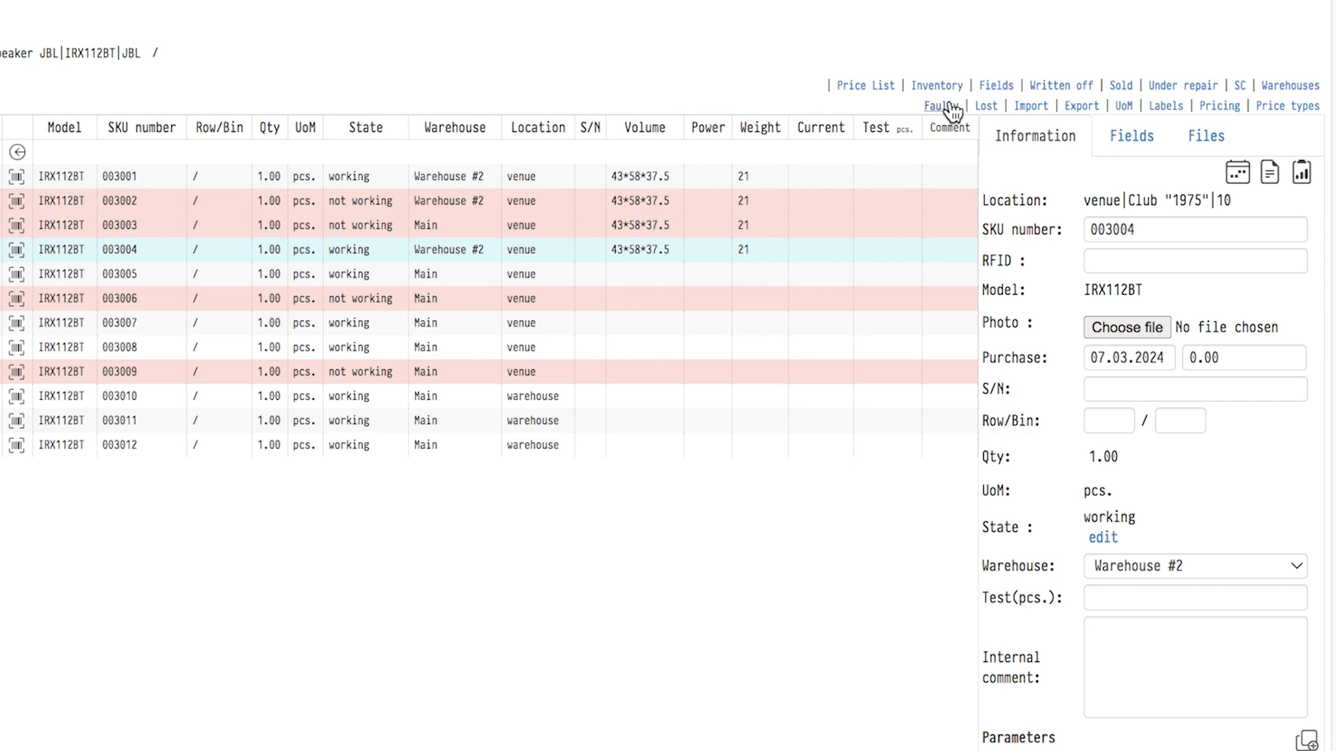
{"action": "left_click", "coordinate": [946, 107]}
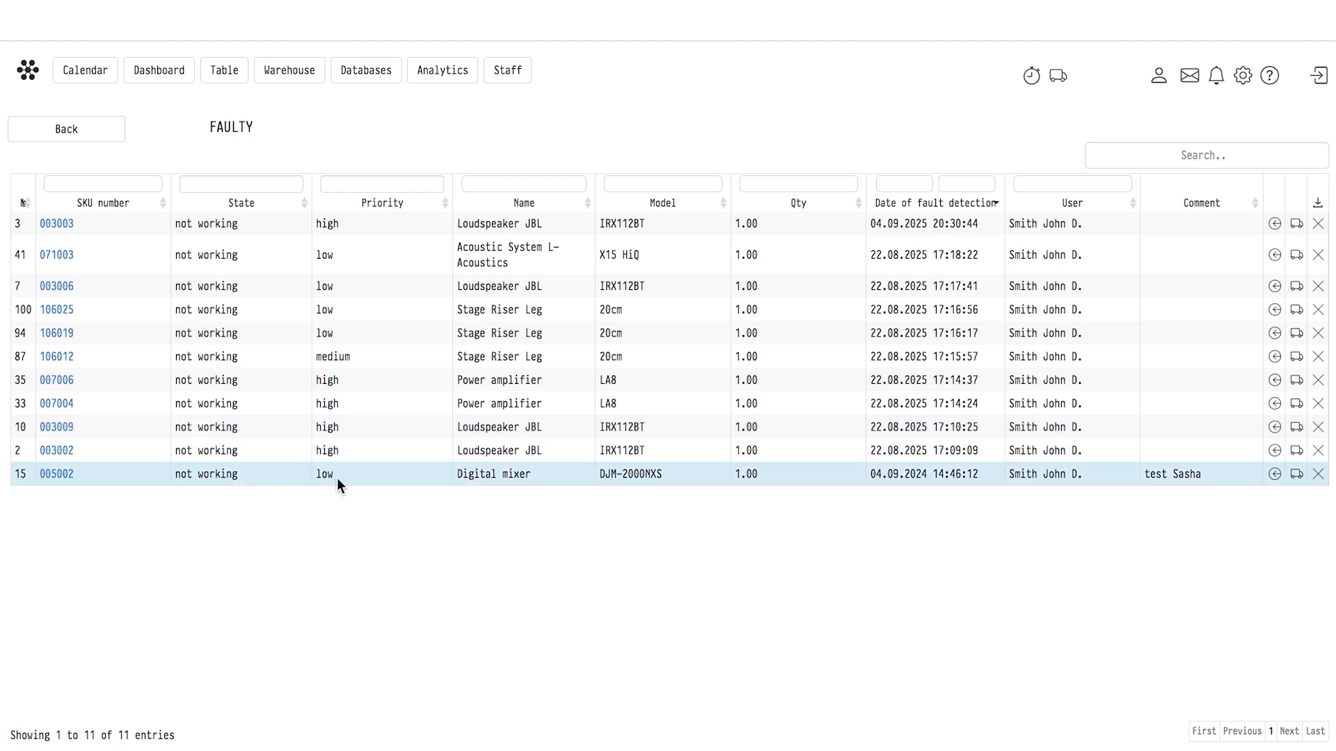
{"action": "left_click", "coordinate": [358, 184]}
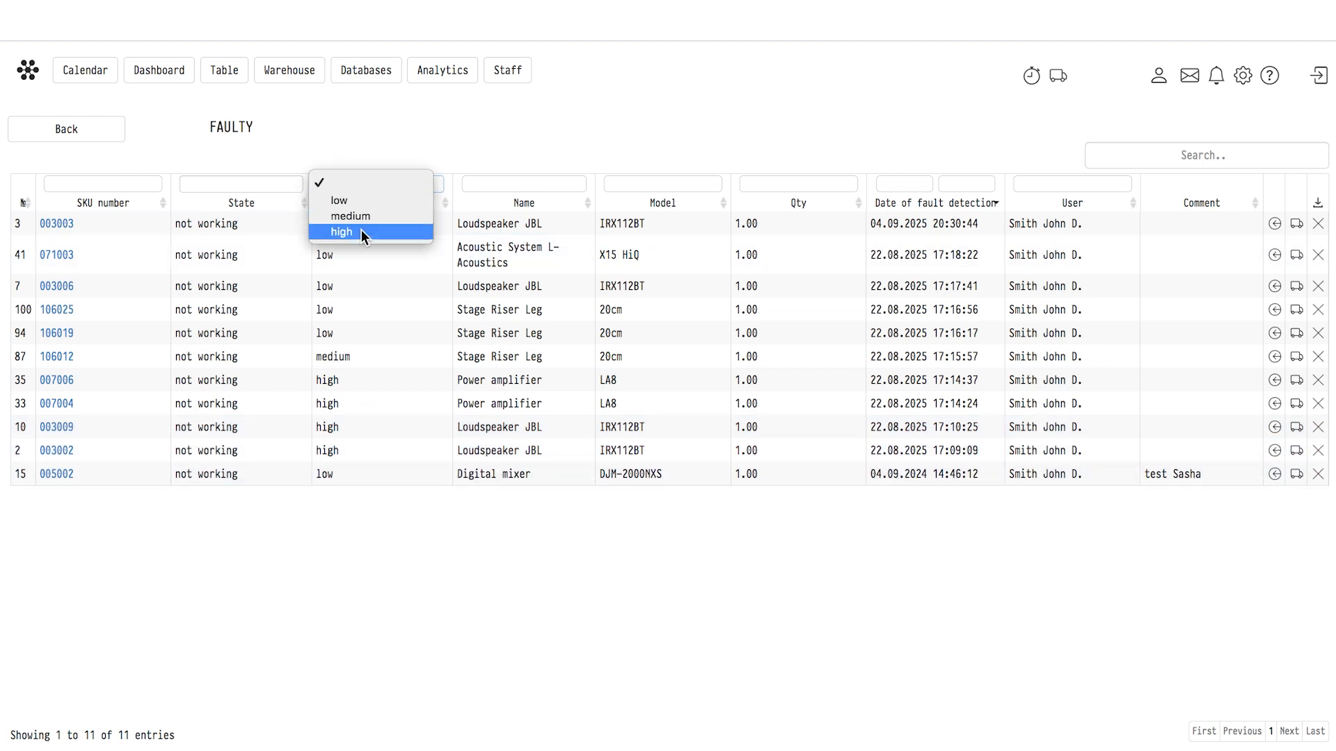
{"action": "left_click", "coordinate": [362, 184]}
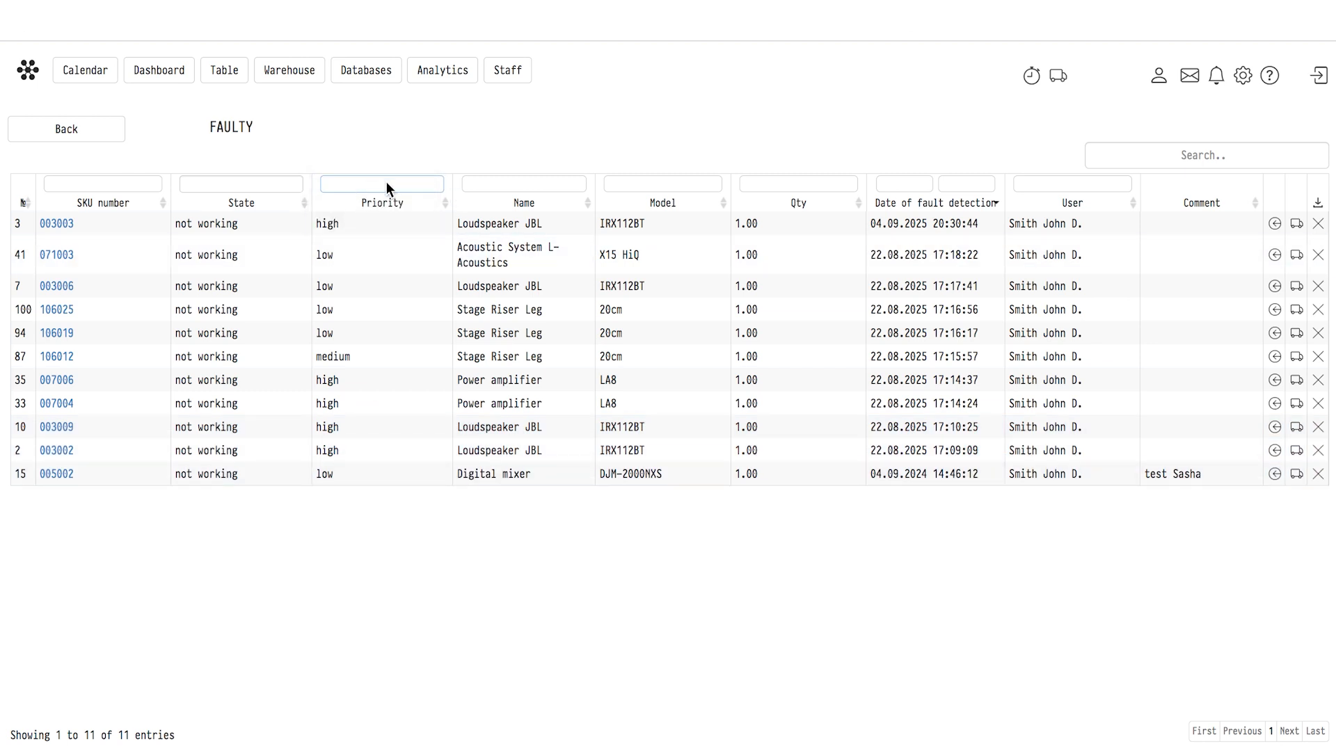
Step: Sort the faulty equipment by priority, high first, and send Loudspeaker JBL 003002 to the All Electronics Repair service center
{"action": "left_click", "coordinate": [451, 209]}
{"action": "left_click", "coordinate": [450, 209]}
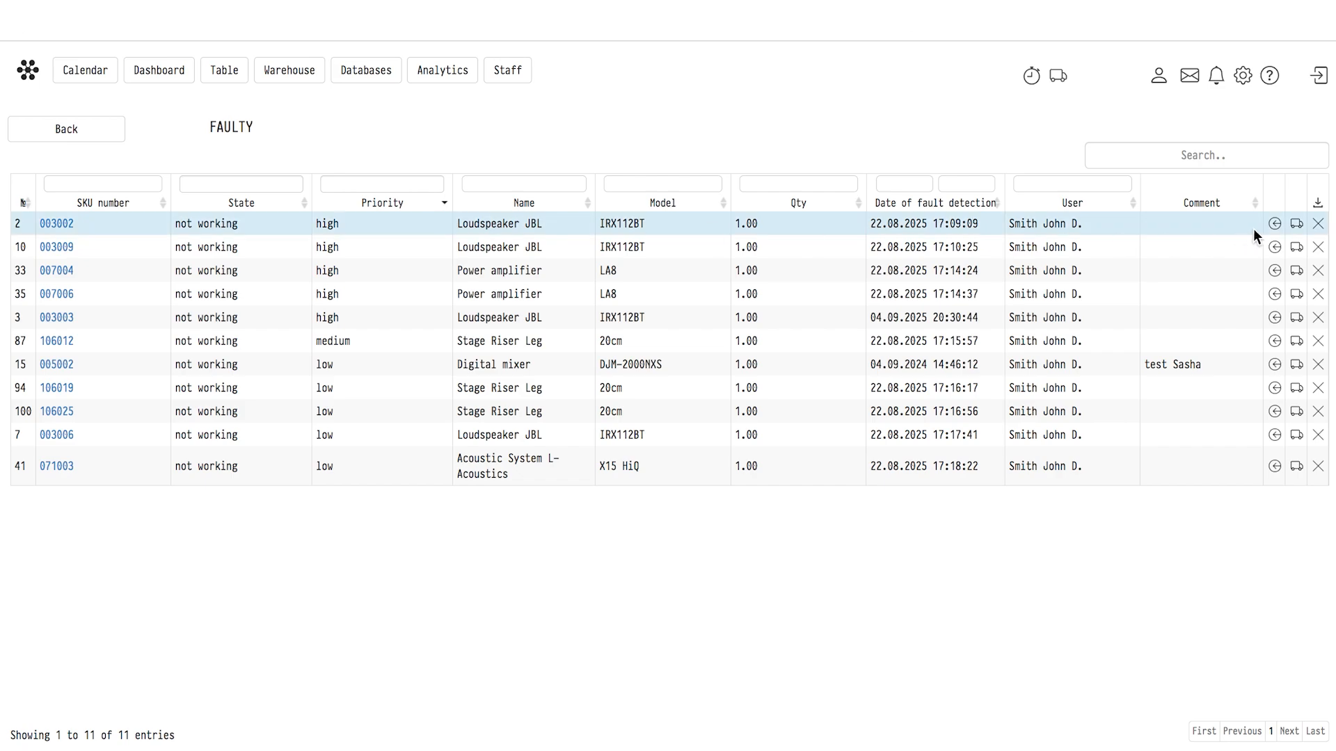
{"action": "left_click", "coordinate": [1297, 223]}
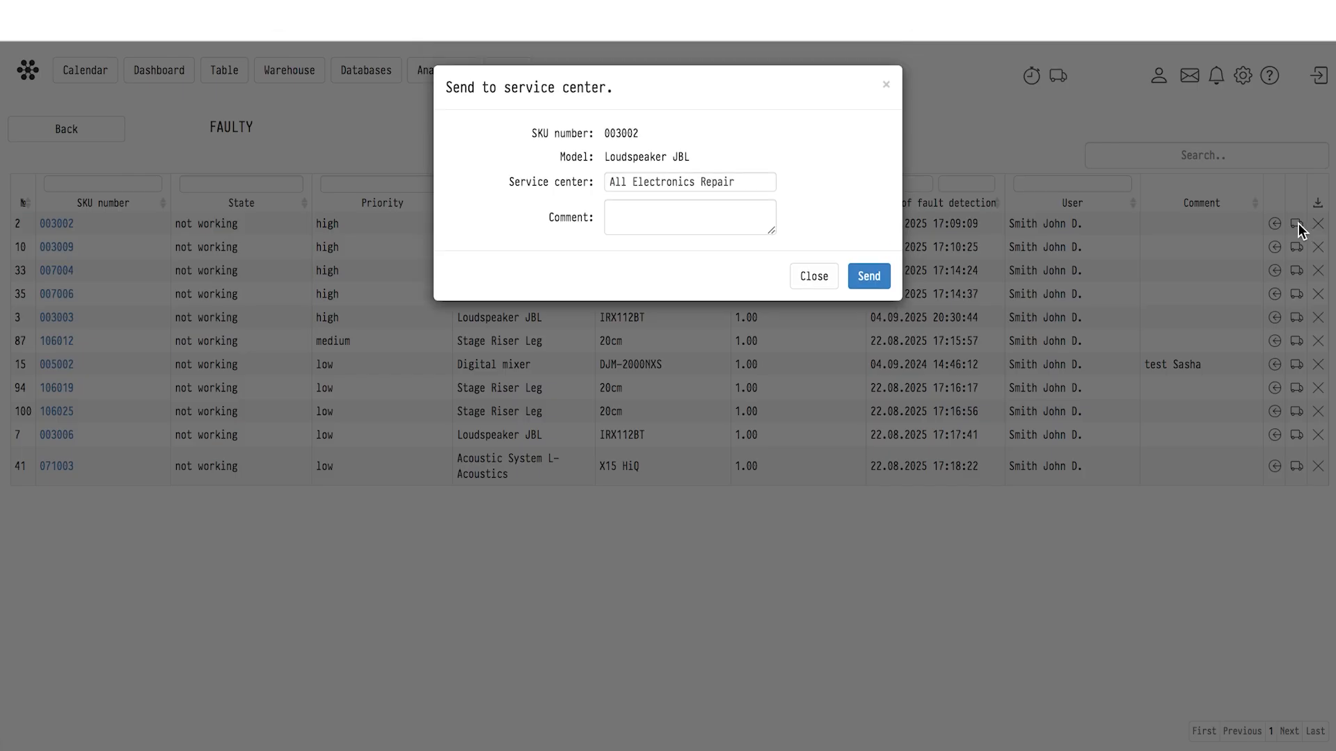
{"action": "left_click", "coordinate": [869, 276]}
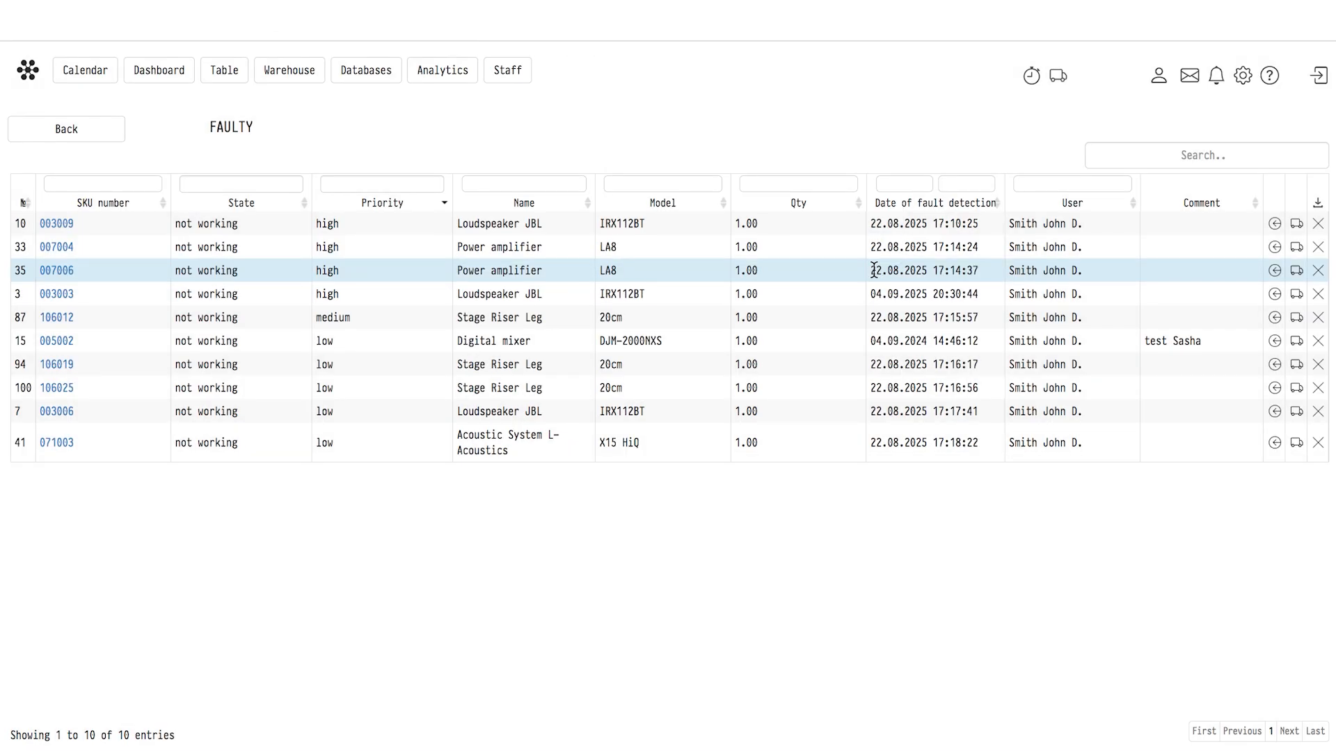
Step: Open the list of equipment under repair and view the write-off form for loudspeaker 003002 without submitting it
{"action": "left_click", "coordinate": [84, 131]}
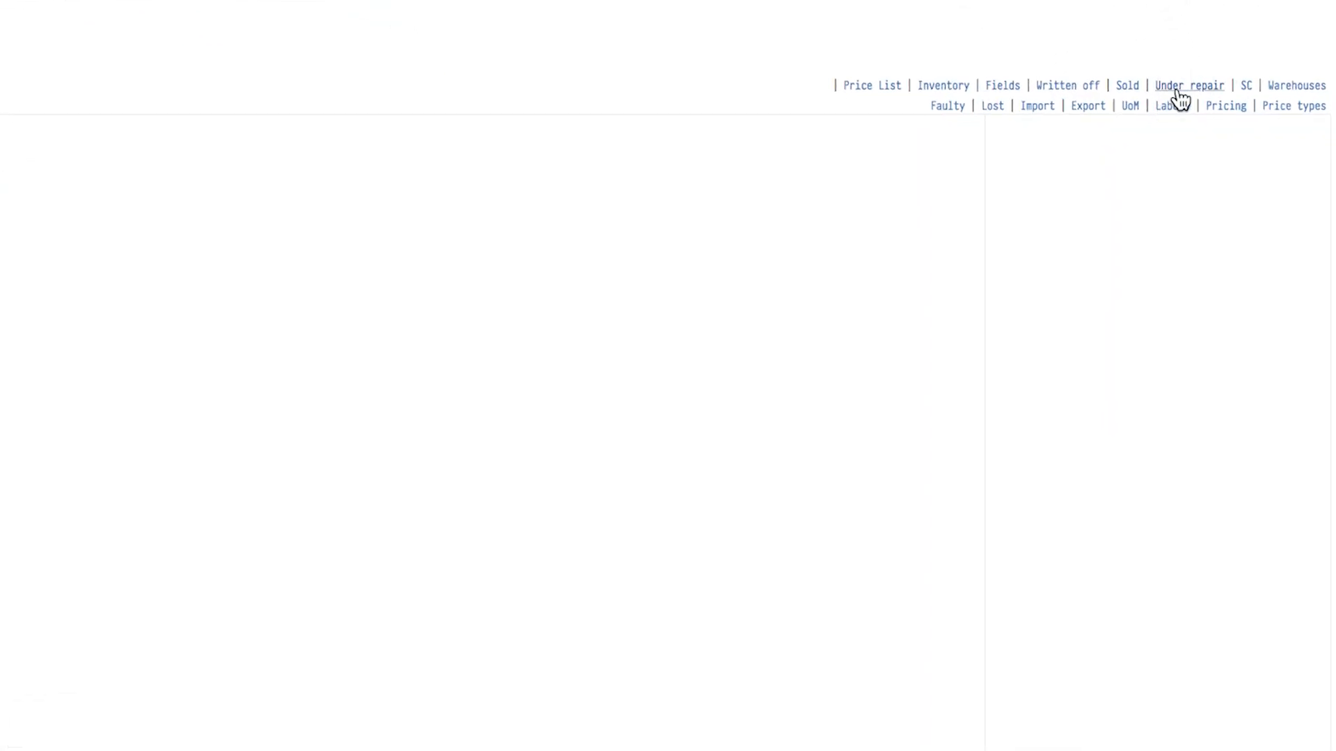
{"action": "left_click", "coordinate": [1168, 91]}
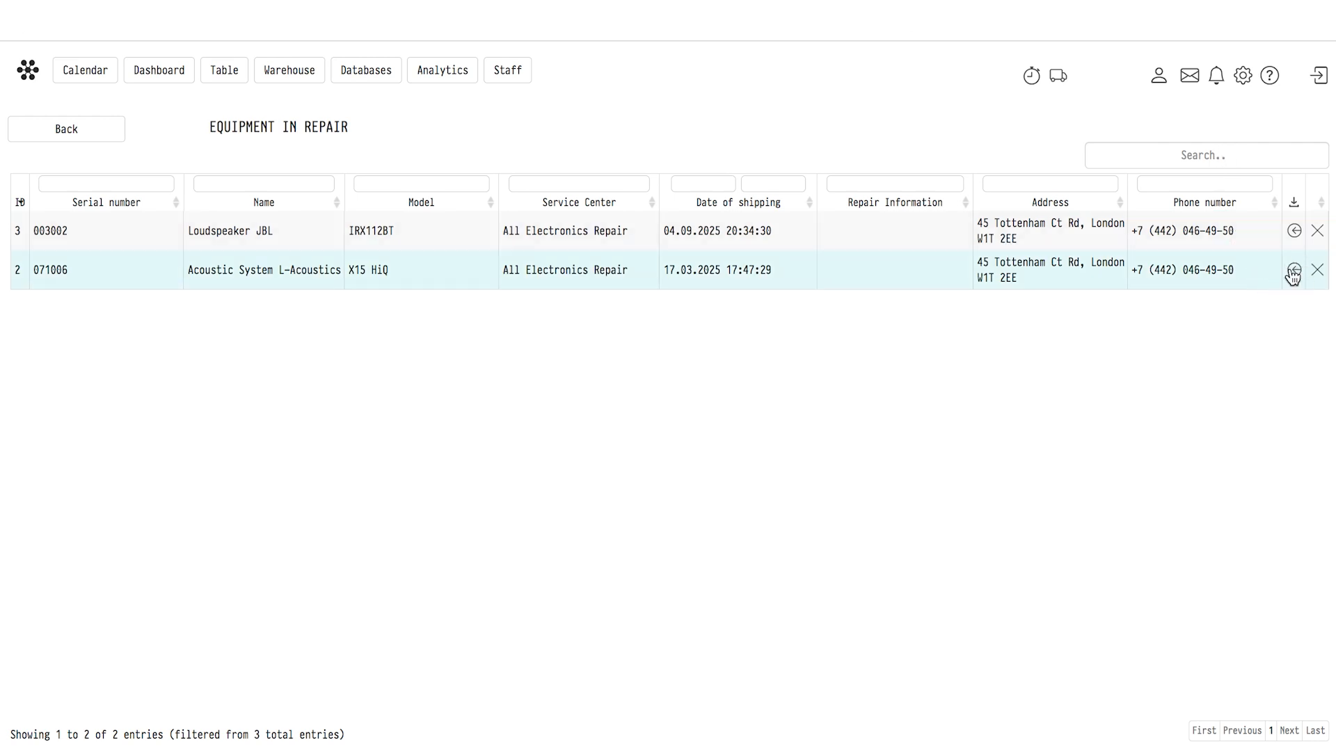
{"action": "left_click", "coordinate": [1318, 235]}
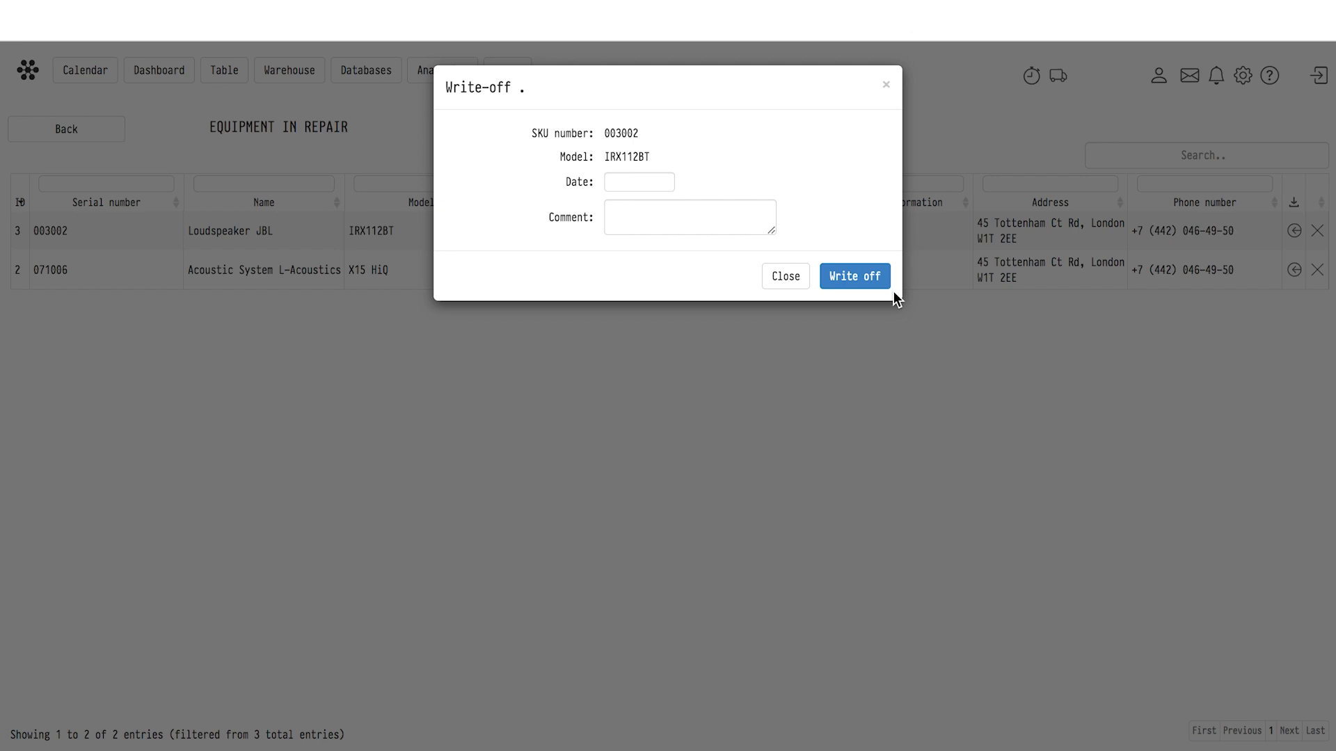
{"action": "left_click", "coordinate": [788, 282]}
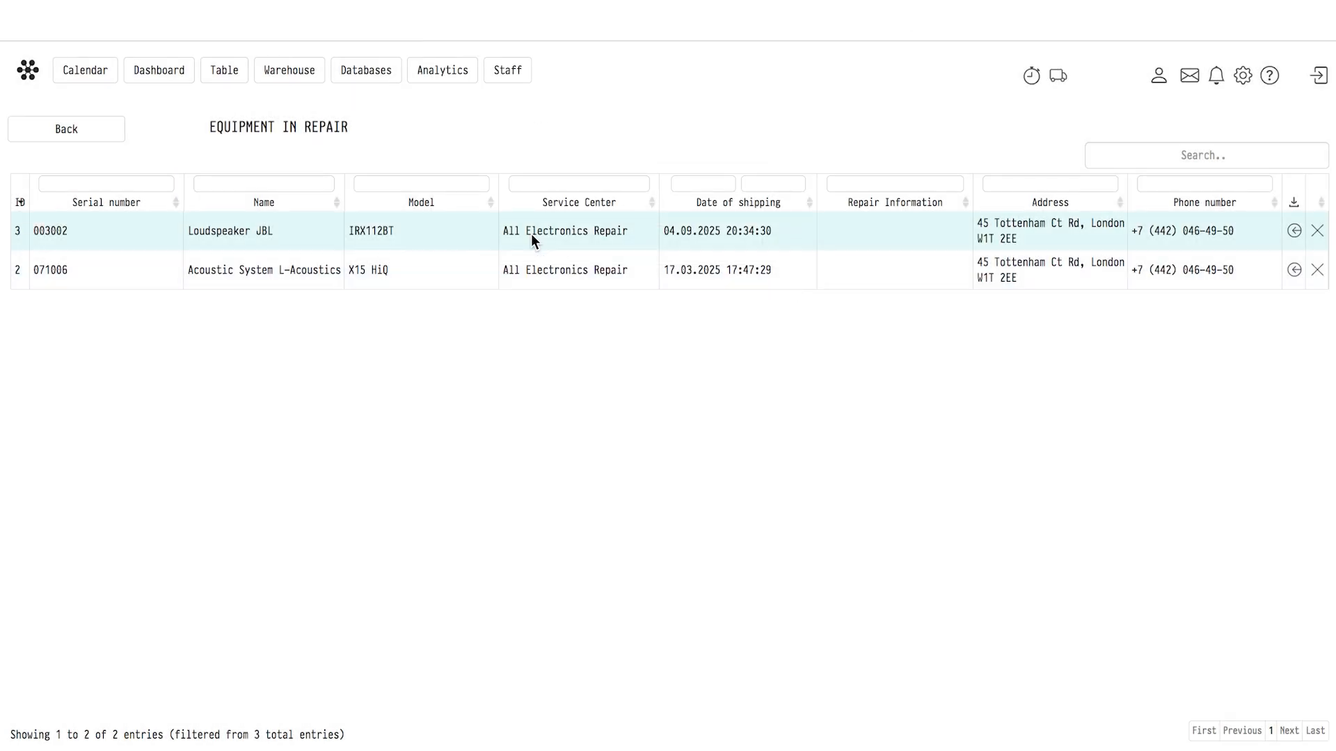
Step: Return to the catalog and view the contents of the Pioneer DJ kit within Sound Equipment, DJ equipment
{"action": "left_click", "coordinate": [83, 132]}
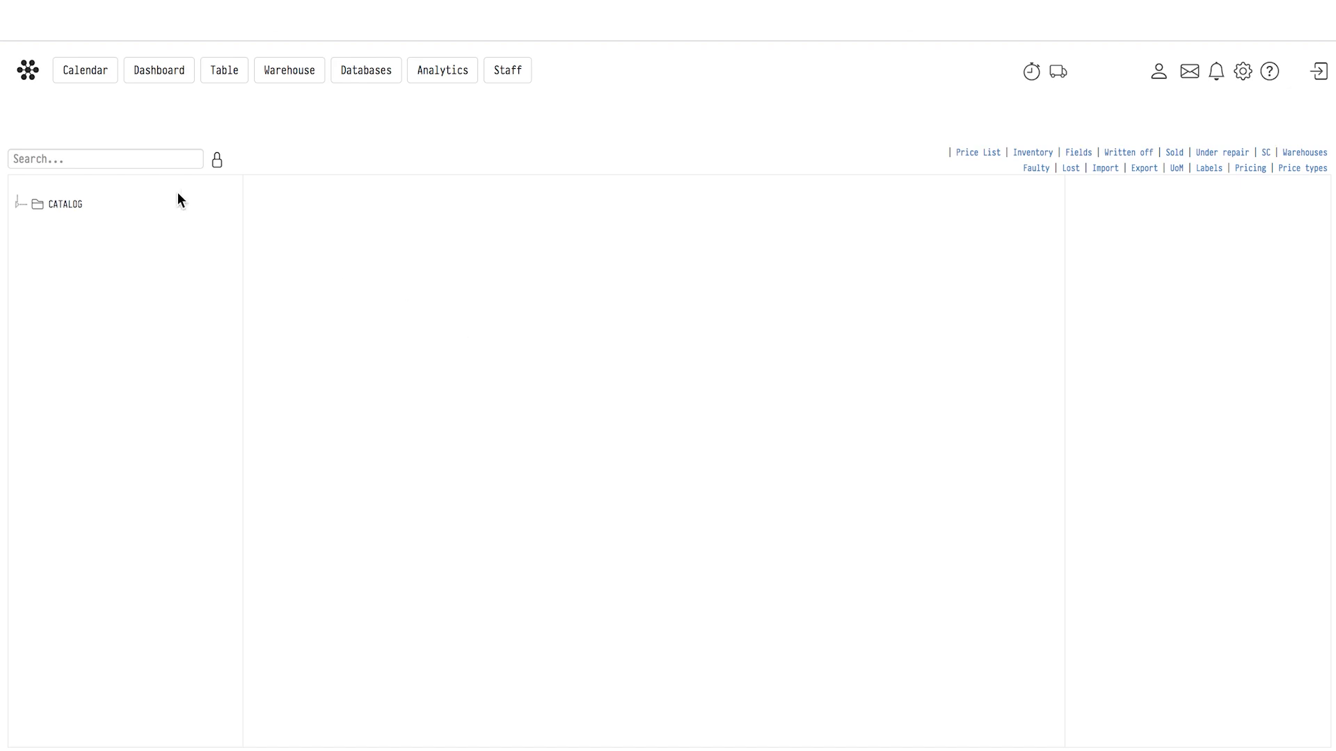
{"action": "left_click", "coordinate": [64, 204]}
{"action": "double_click", "coordinate": [351, 222]}
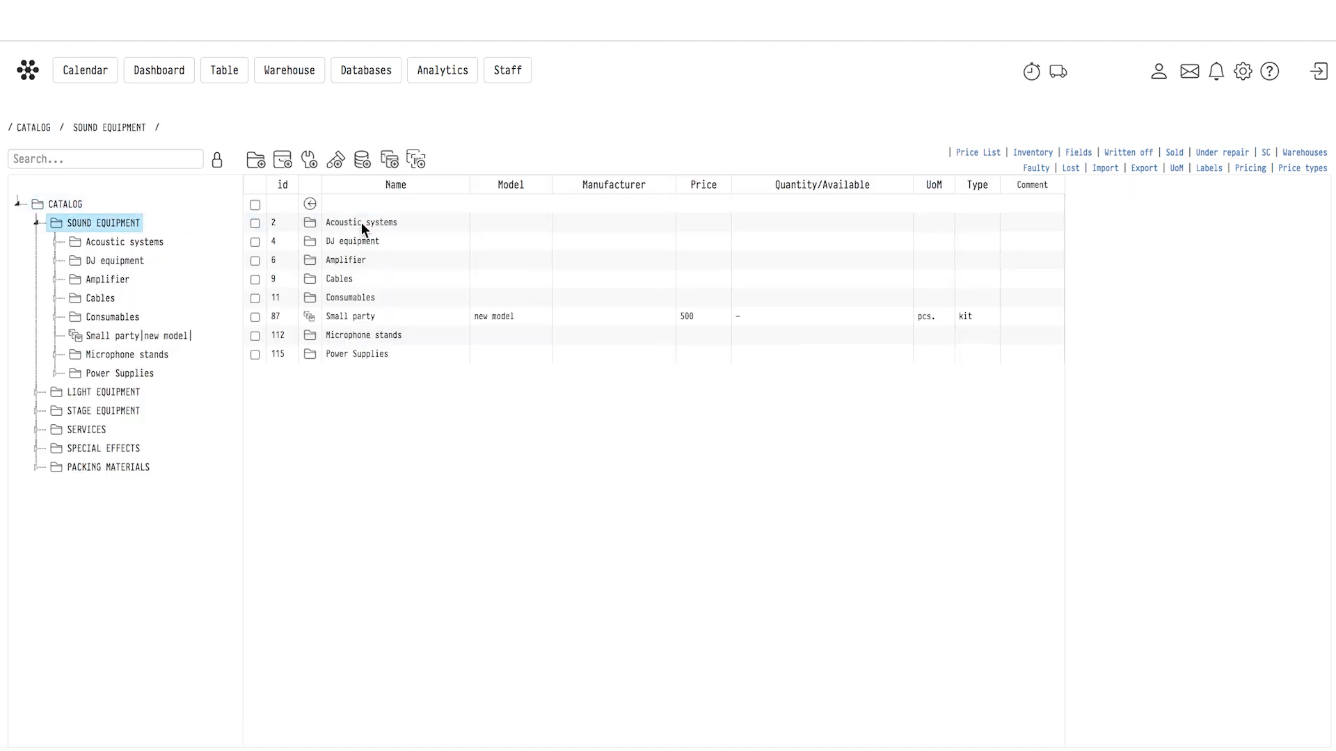
{"action": "double_click", "coordinate": [361, 223]}
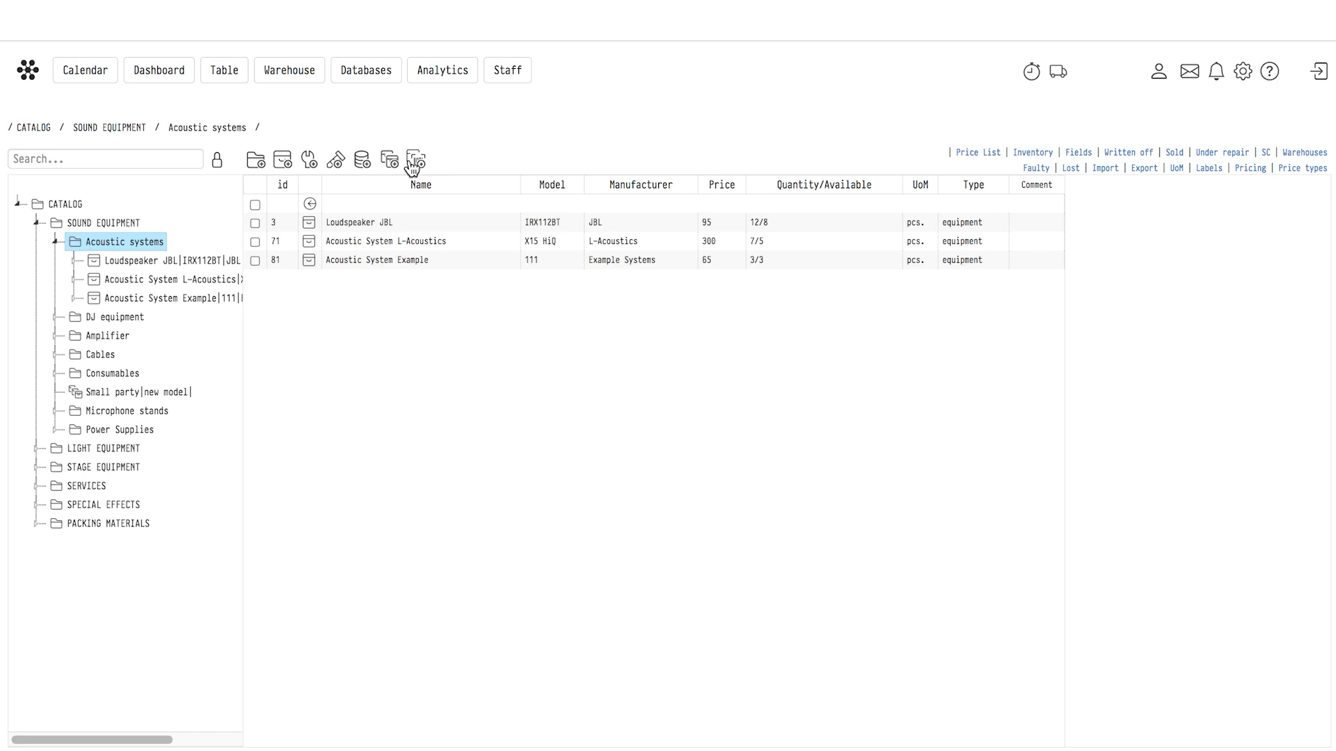
{"action": "left_click", "coordinate": [132, 319]}
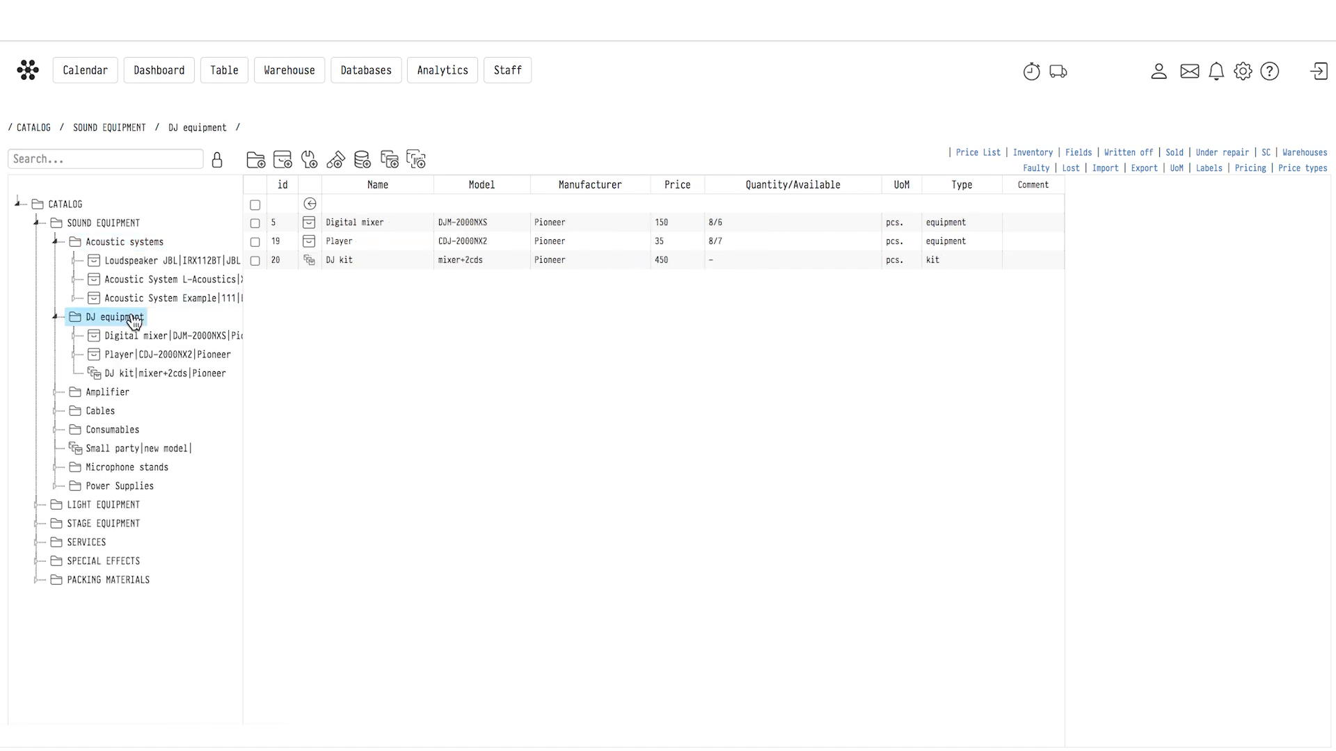
{"action": "double_click", "coordinate": [402, 260]}
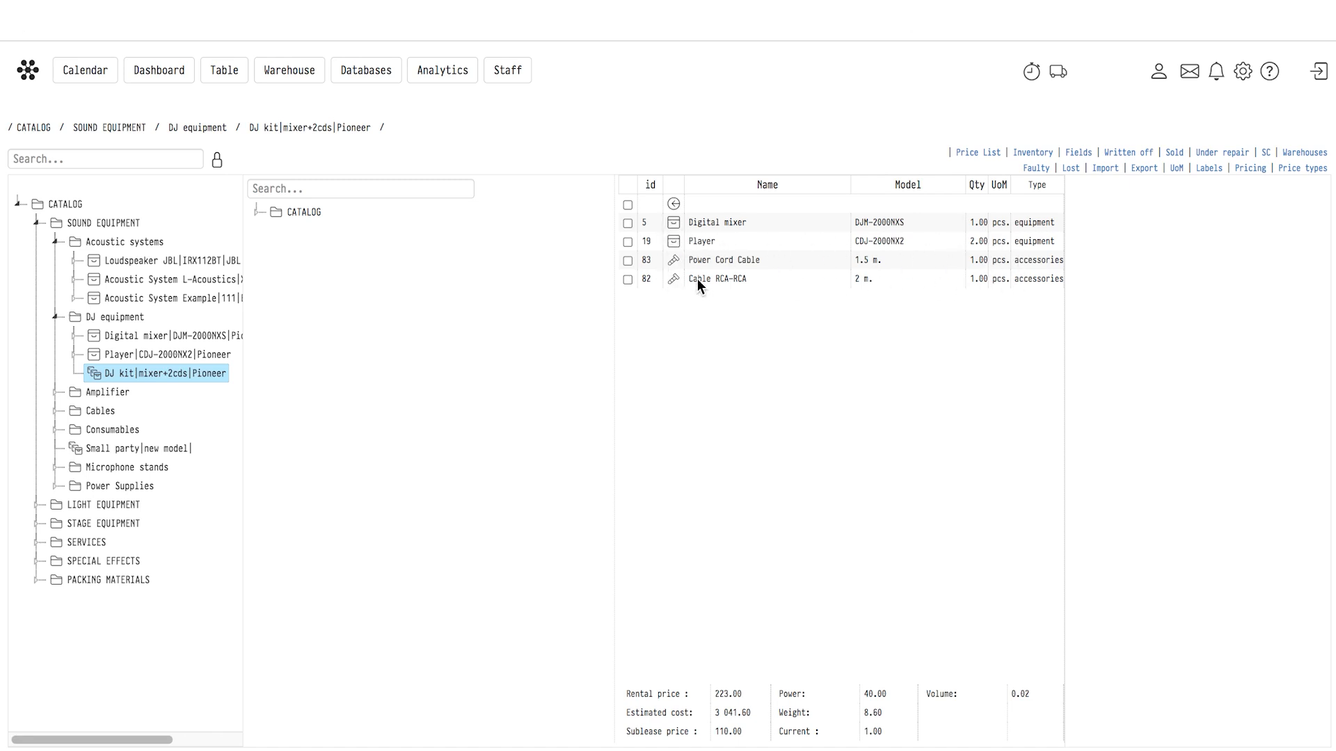
{"action": "left_click", "coordinate": [674, 200]}
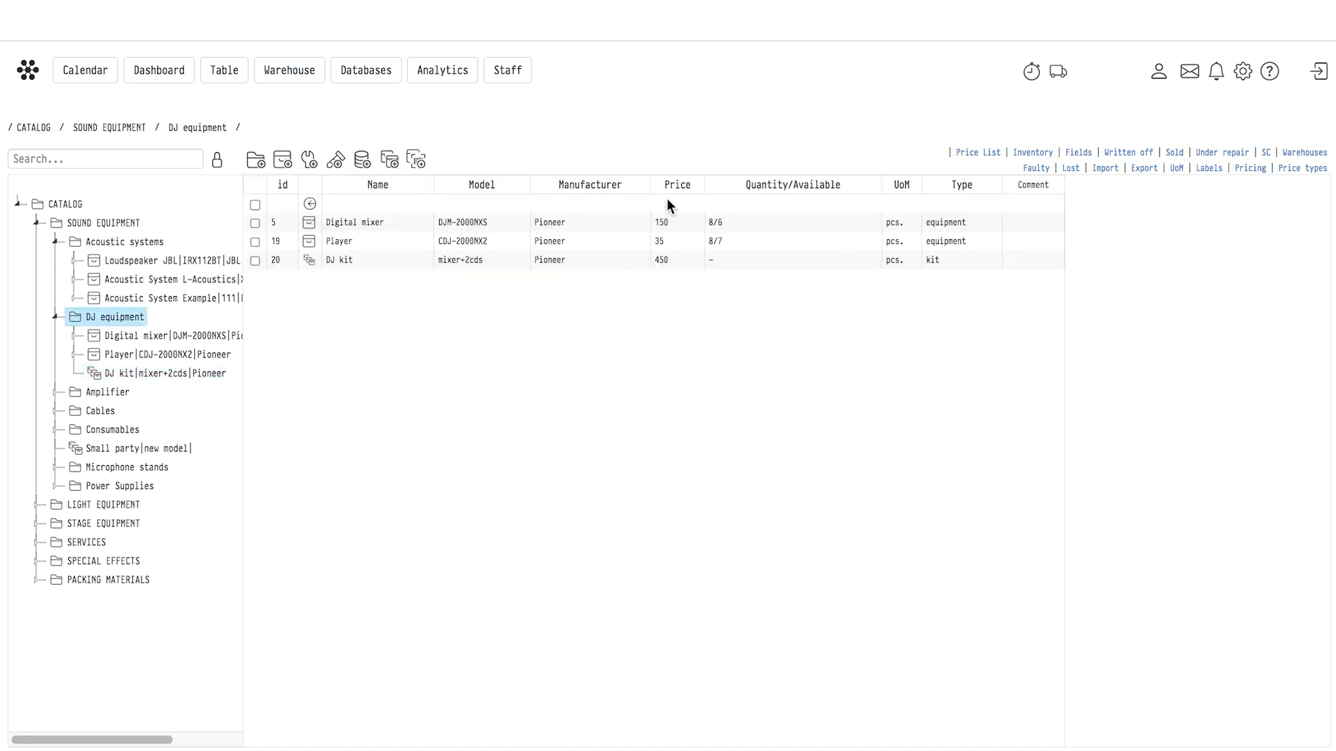
Step: Create a set from the Pioneer DJ kit and rename the new set "DJ set"
{"action": "left_click", "coordinate": [465, 263]}
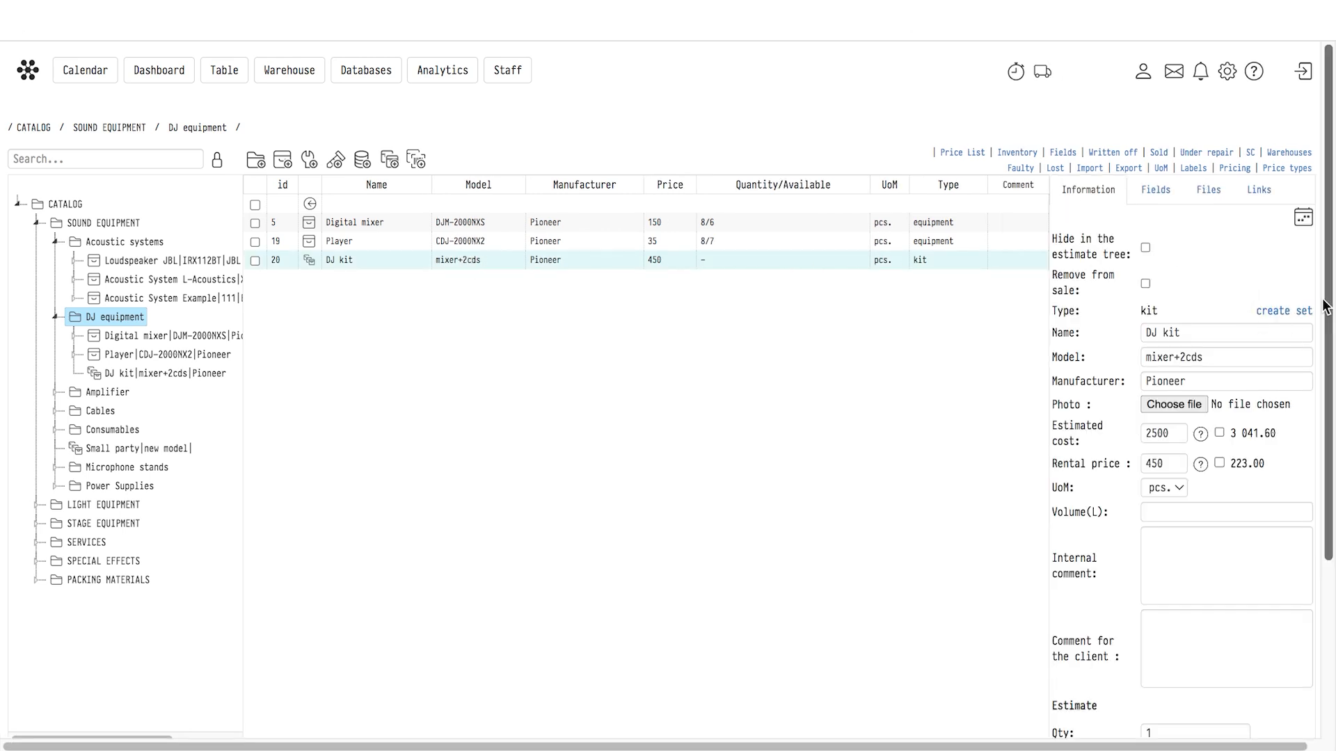
{"action": "left_click", "coordinate": [1284, 310]}
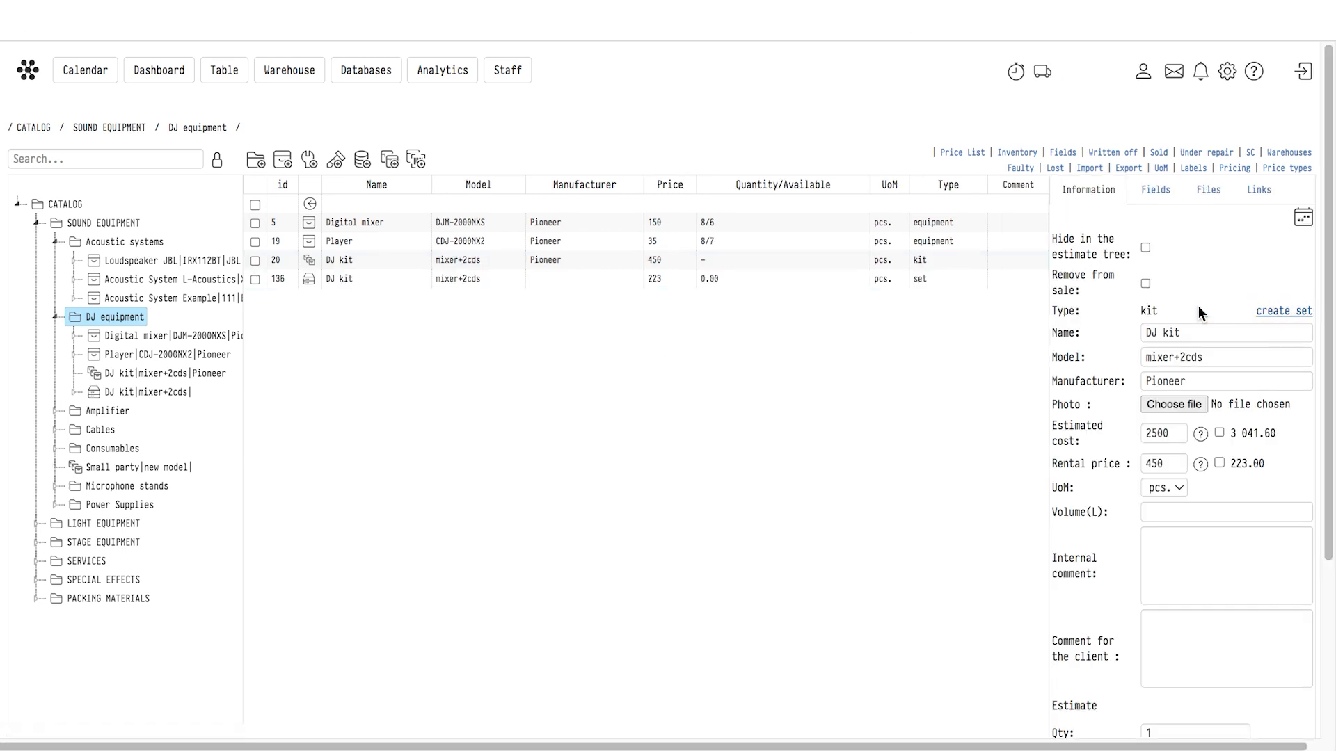
{"action": "left_click", "coordinate": [347, 279]}
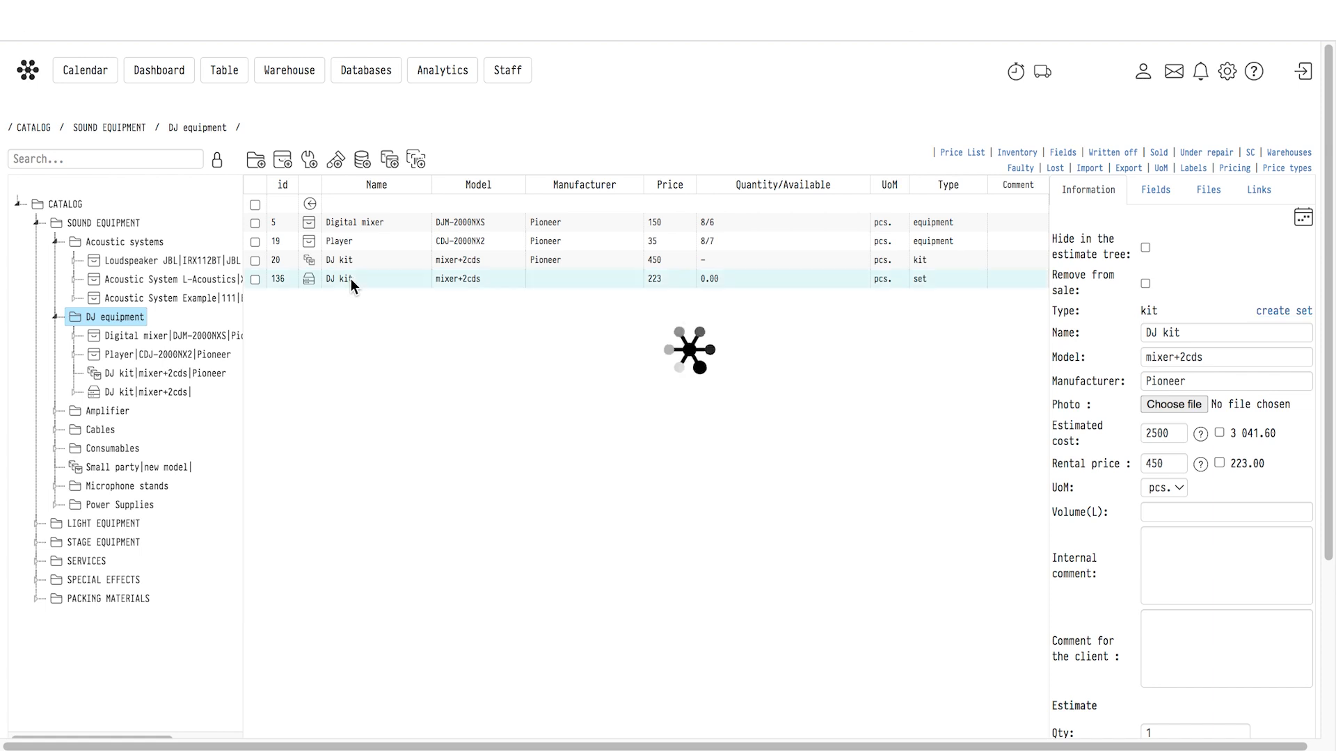
{"action": "double_click", "coordinate": [1163, 332]}
{"action": "type", "text": "se"}
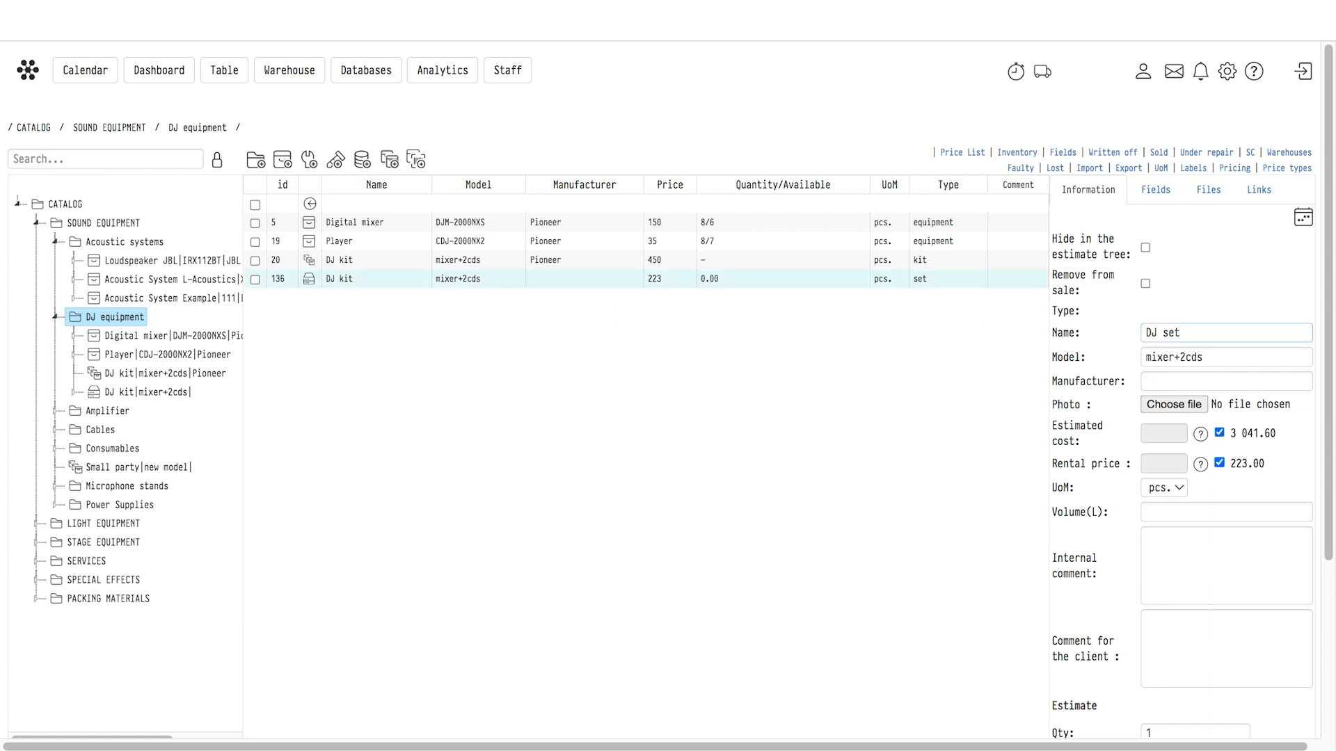
{"action": "left_click", "coordinate": [967, 347]}
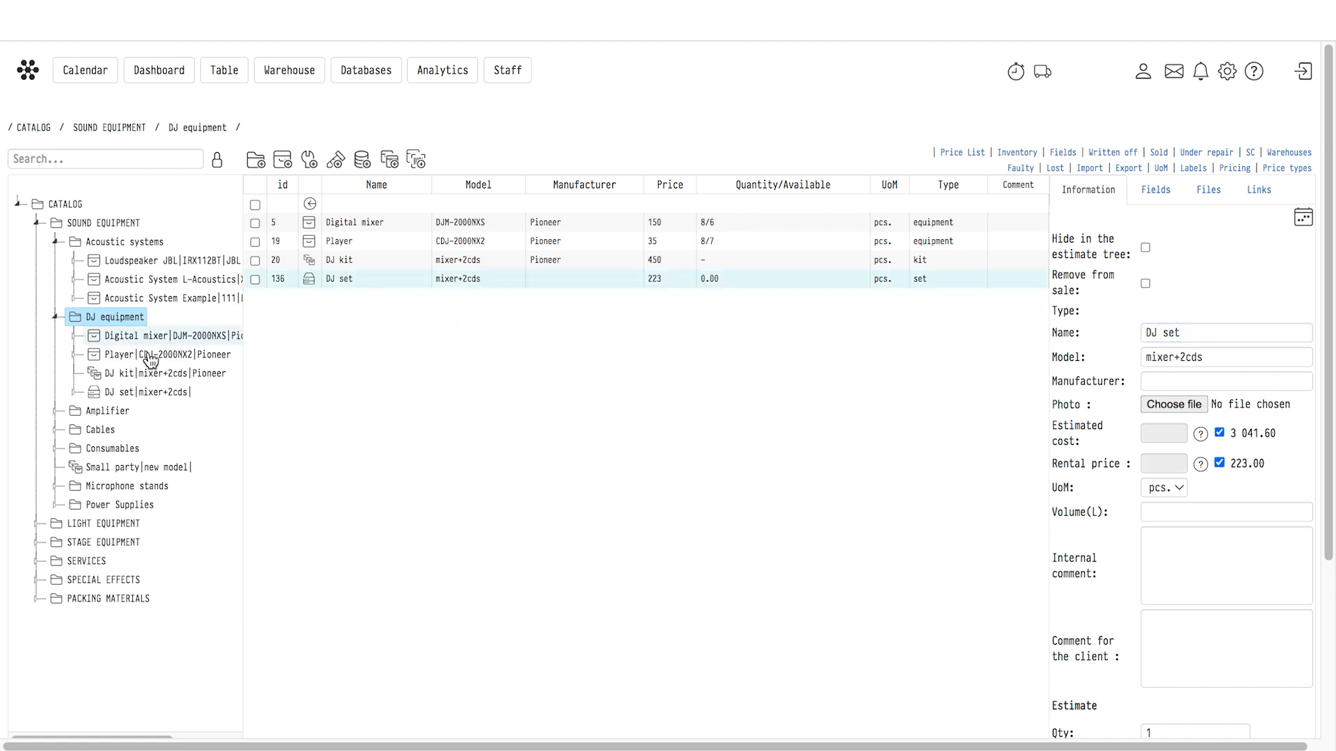
Step: Open the composition of the DJ set and look through its components, including the mixer and both cables
{"action": "left_click", "coordinate": [132, 392]}
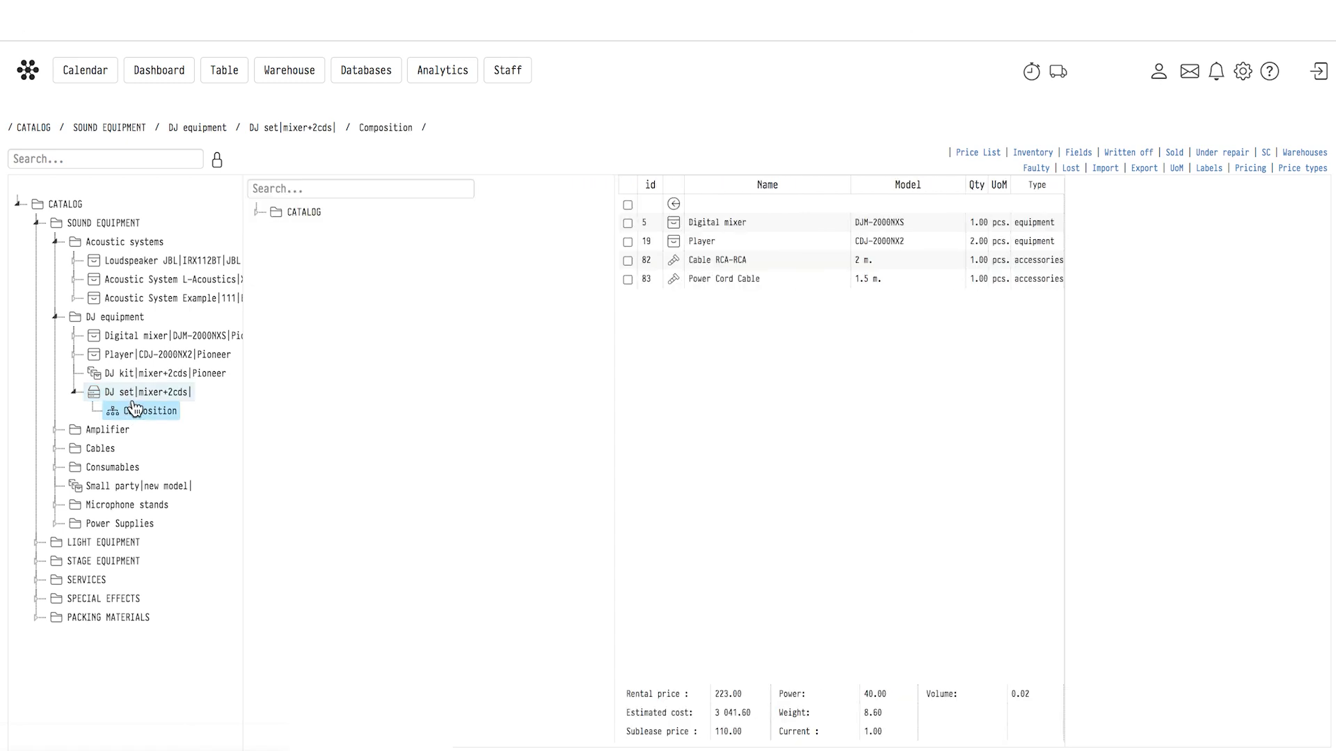
{"action": "left_click", "coordinate": [717, 222]}
{"action": "left_click", "coordinate": [720, 260]}
{"action": "left_click", "coordinate": [724, 279]}
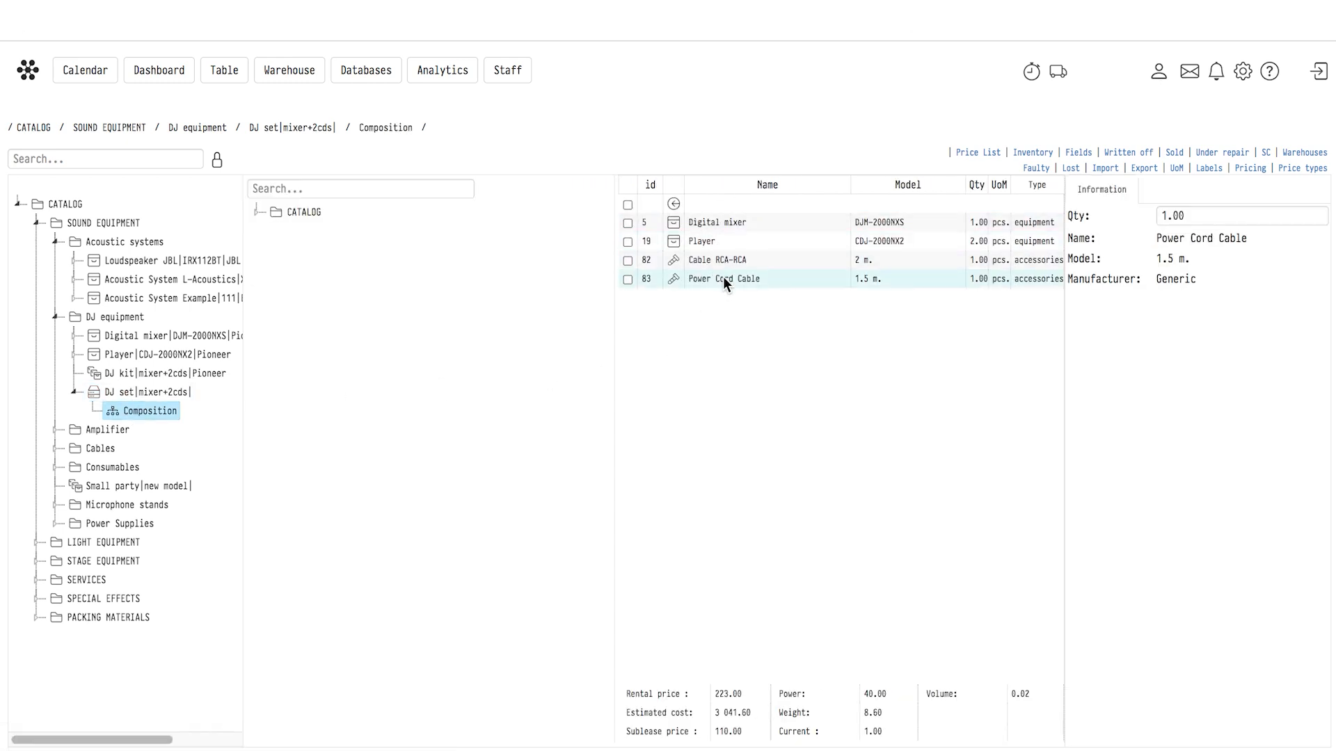
Step: Add 1 unit of the DJ set to the Main warehouse and open that unit's SKU assignment list
{"action": "left_click", "coordinate": [180, 395]}
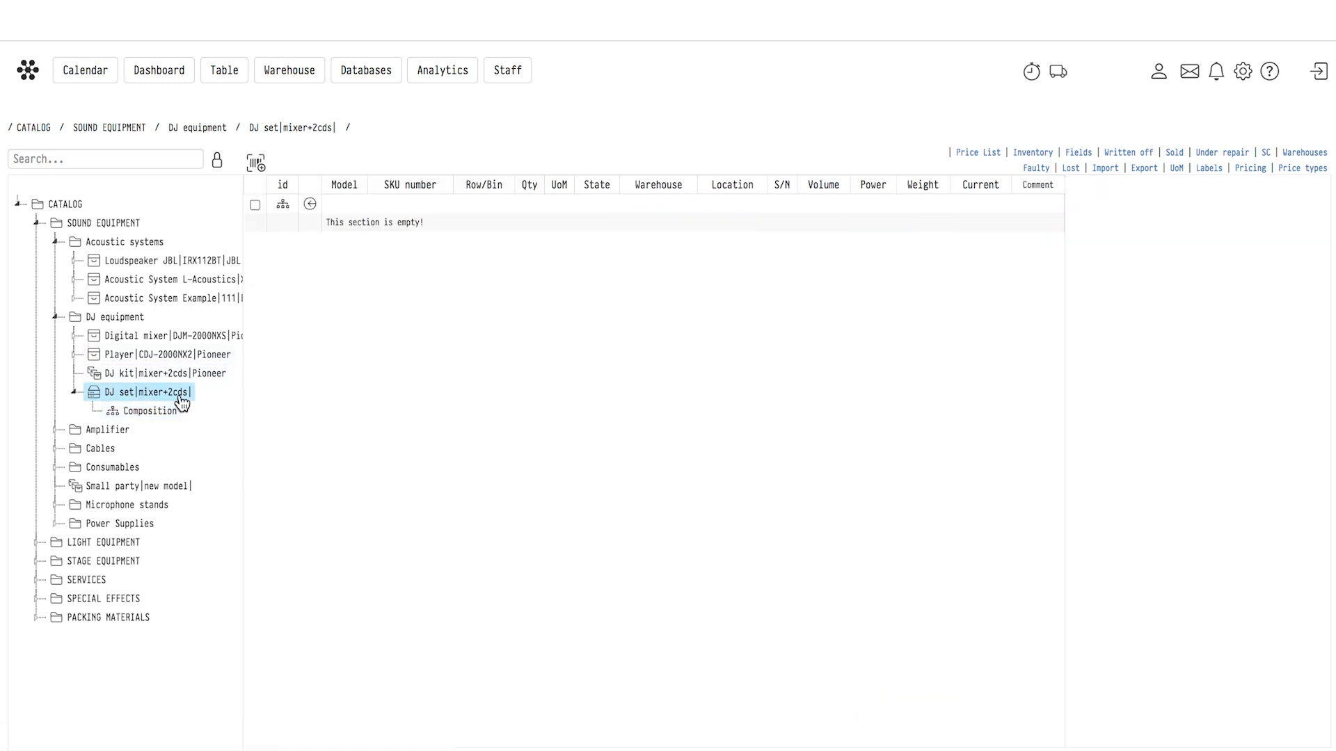
{"action": "left_click", "coordinate": [256, 158]}
{"action": "left_click", "coordinate": [617, 132]}
{"action": "type", "text": "1"}
{"action": "left_click", "coordinate": [860, 387]}
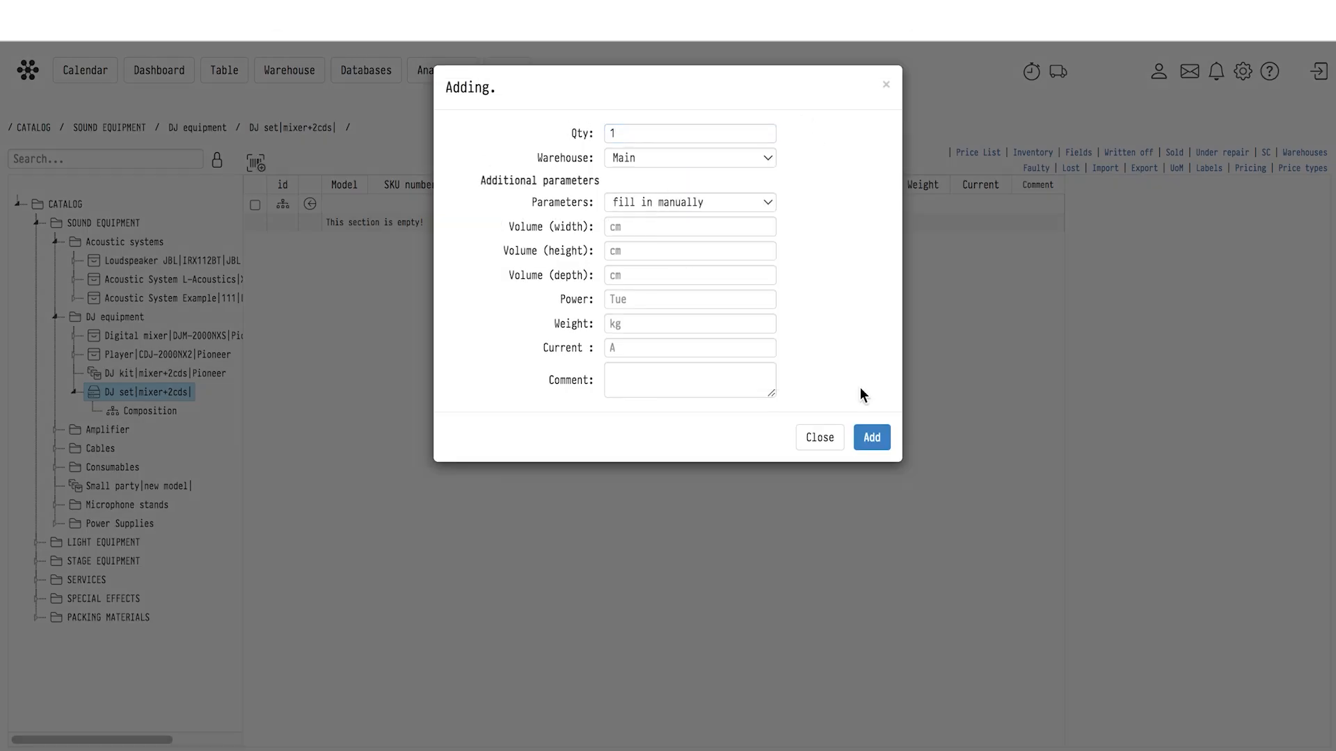
{"action": "left_click", "coordinate": [860, 437]}
{"action": "left_click", "coordinate": [441, 224]}
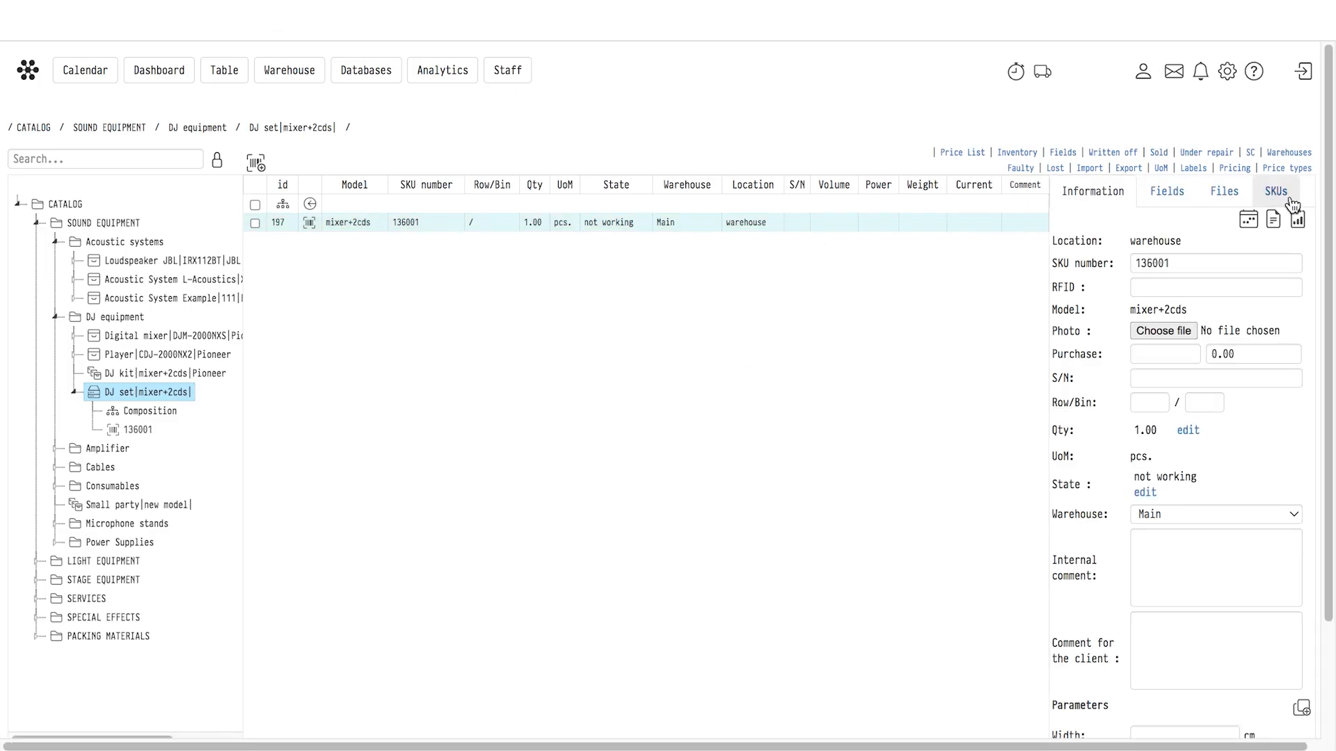
{"action": "left_click", "coordinate": [1289, 200]}
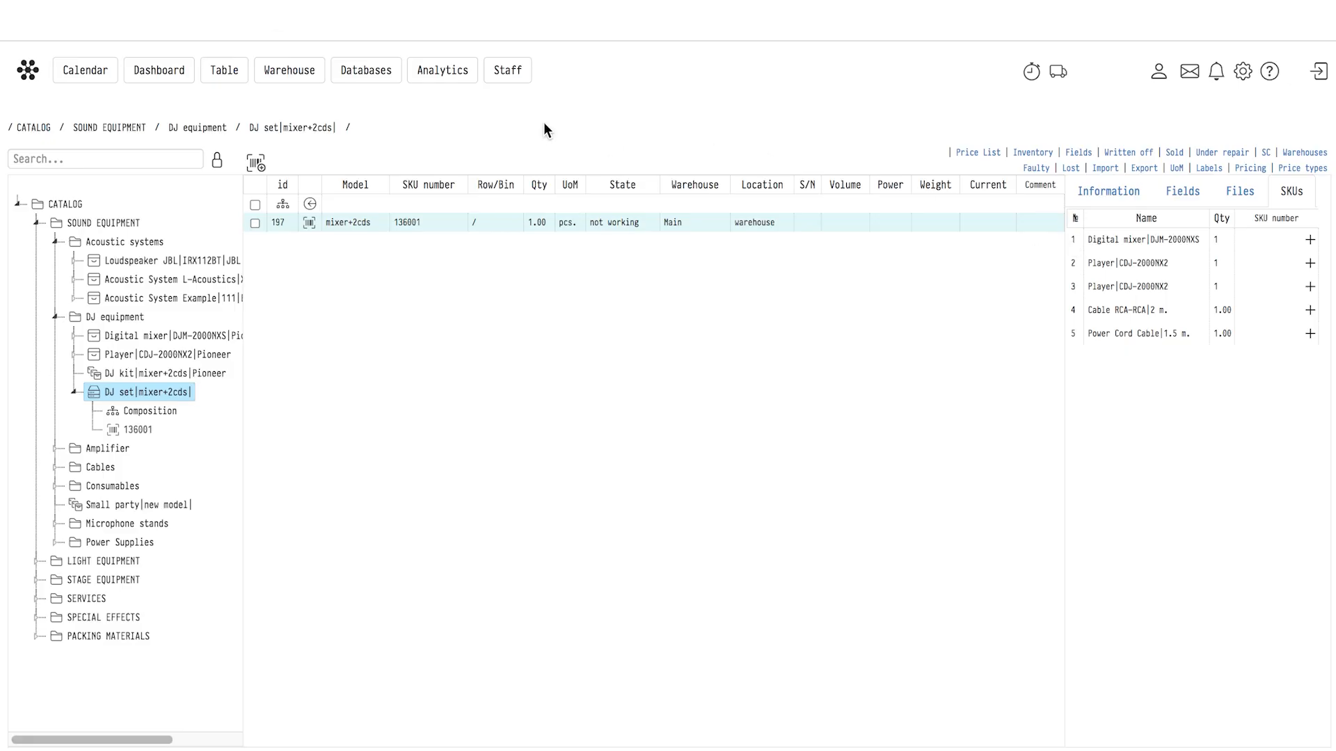
Step: Open the Midnight Motion – Queer Club Night project from the calendar and show the quotation print options of its estimate
{"action": "left_click", "coordinate": [85, 72]}
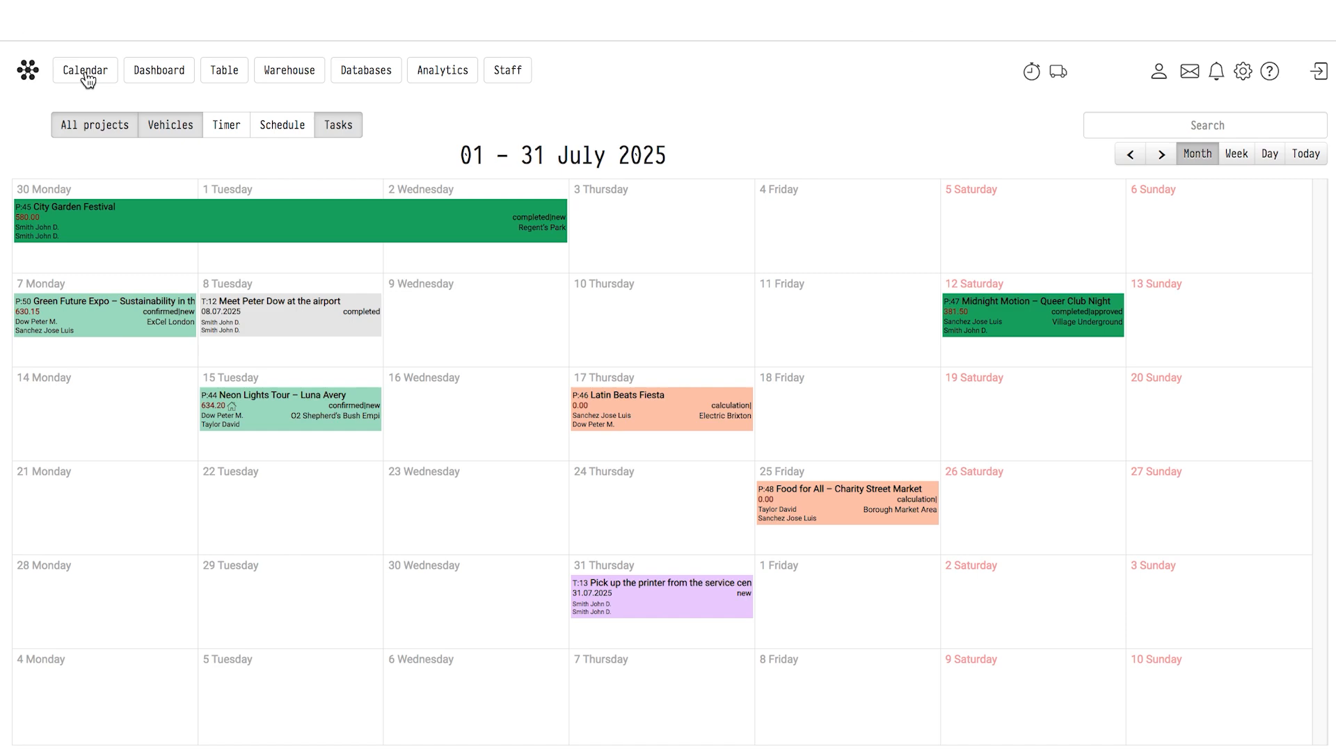
{"action": "left_click", "coordinate": [1020, 320]}
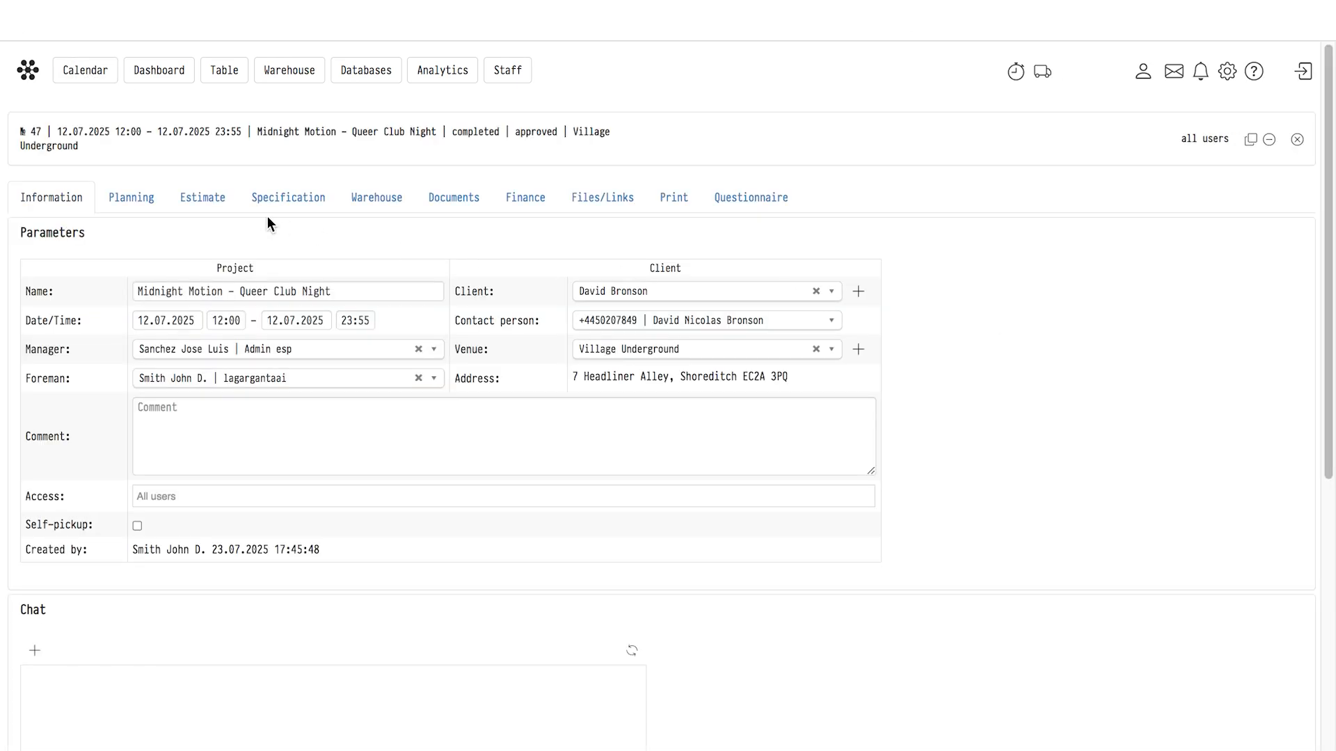
{"action": "left_click", "coordinate": [210, 201]}
{"action": "scroll", "coordinate": [242, 324], "scroll_direction": "down", "scroll_amount": 2}
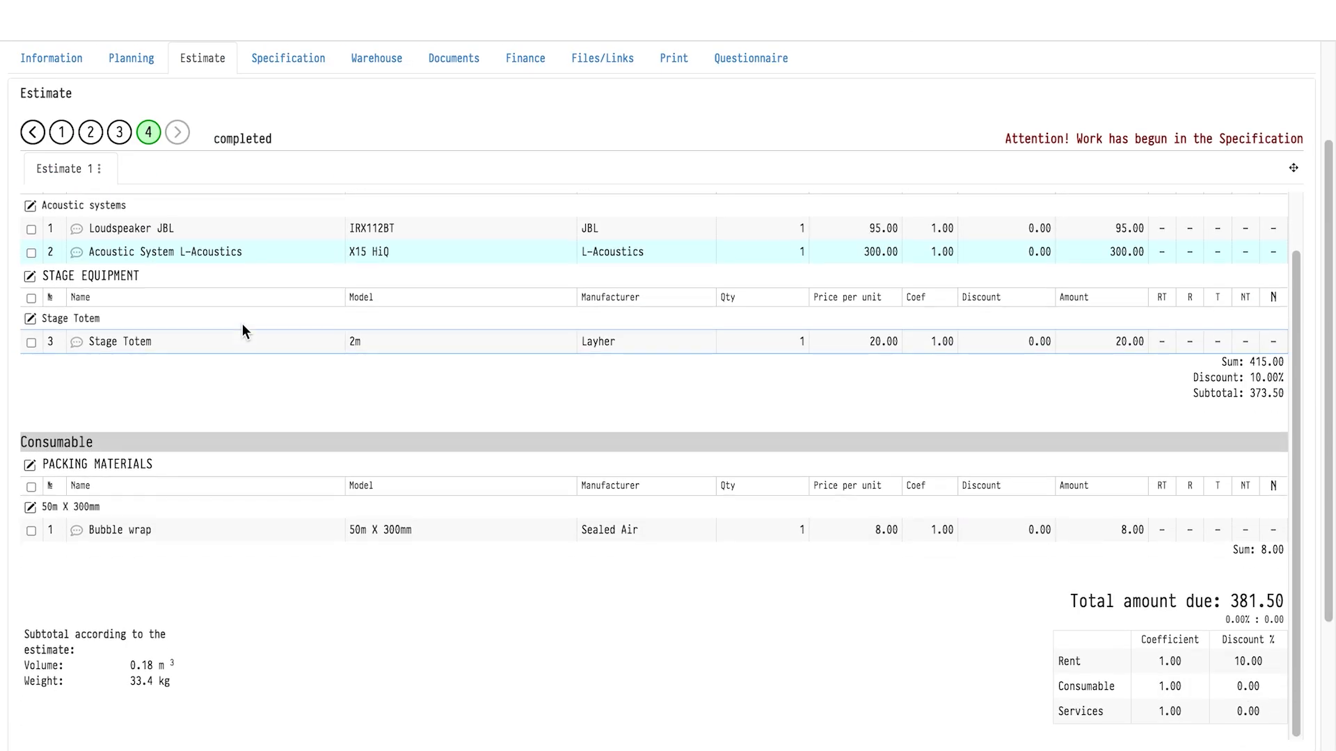
{"action": "scroll", "coordinate": [243, 327], "scroll_direction": "down", "scroll_amount": 3}
{"action": "left_click", "coordinate": [346, 584]}
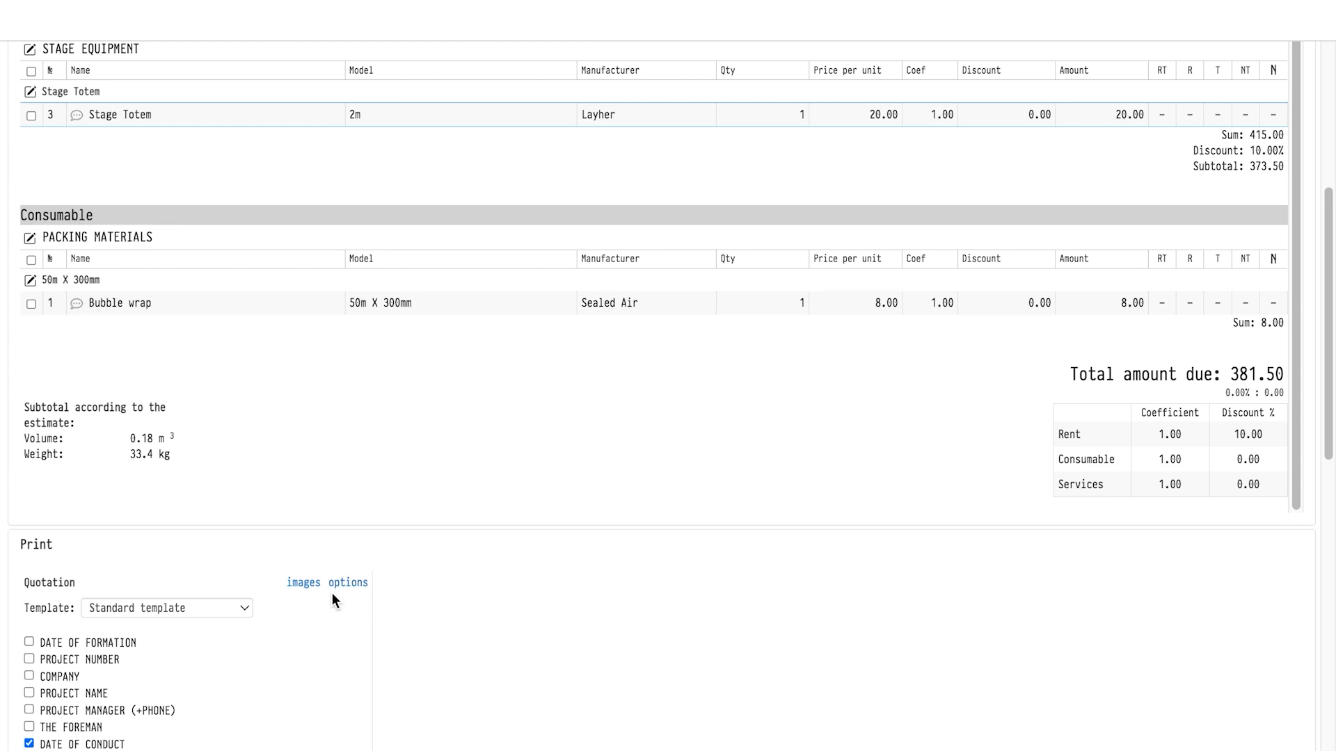
Step: Include the time of conduct alongside the date of conduct in the quotation and preview the PDF
{"action": "scroll", "coordinate": [334, 595], "scroll_direction": "down", "scroll_amount": 4}
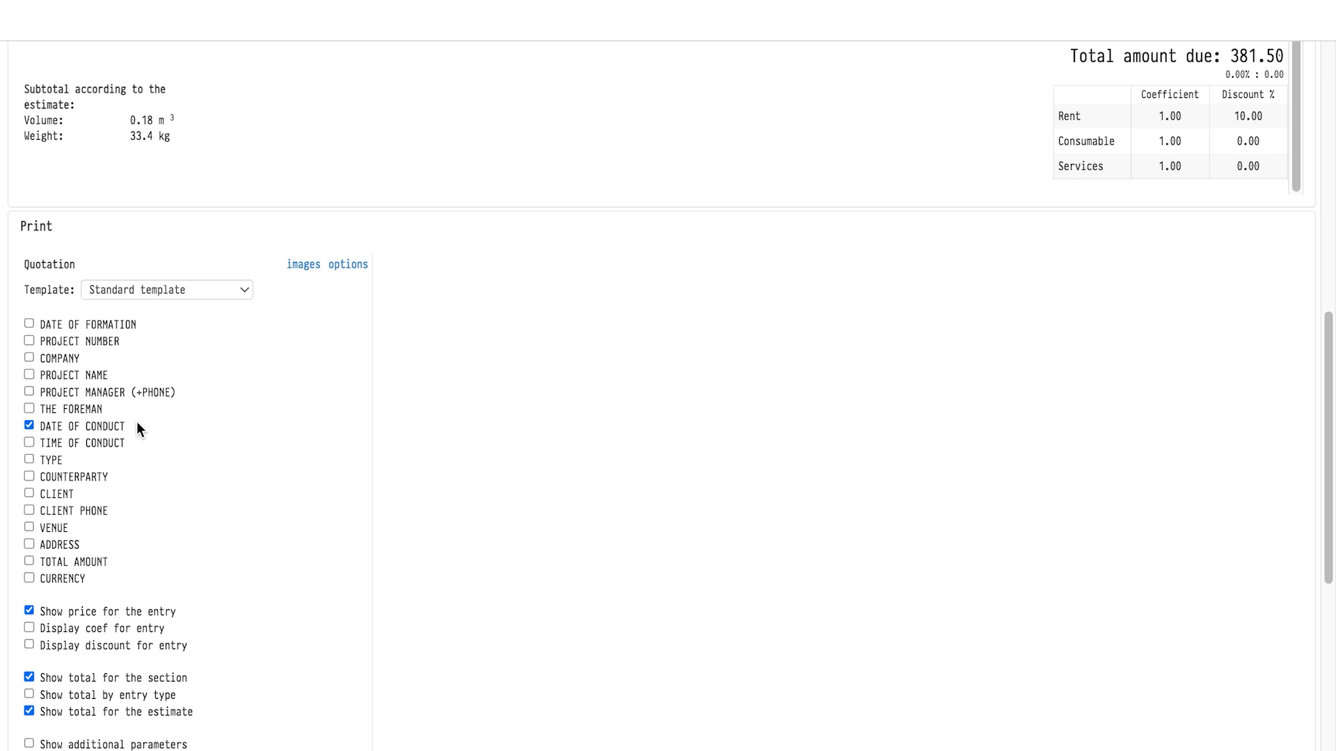
{"action": "left_click", "coordinate": [28, 423]}
{"action": "left_click", "coordinate": [28, 425]}
{"action": "left_click", "coordinate": [27, 441]}
{"action": "scroll", "coordinate": [208, 487], "scroll_direction": "down", "scroll_amount": 6}
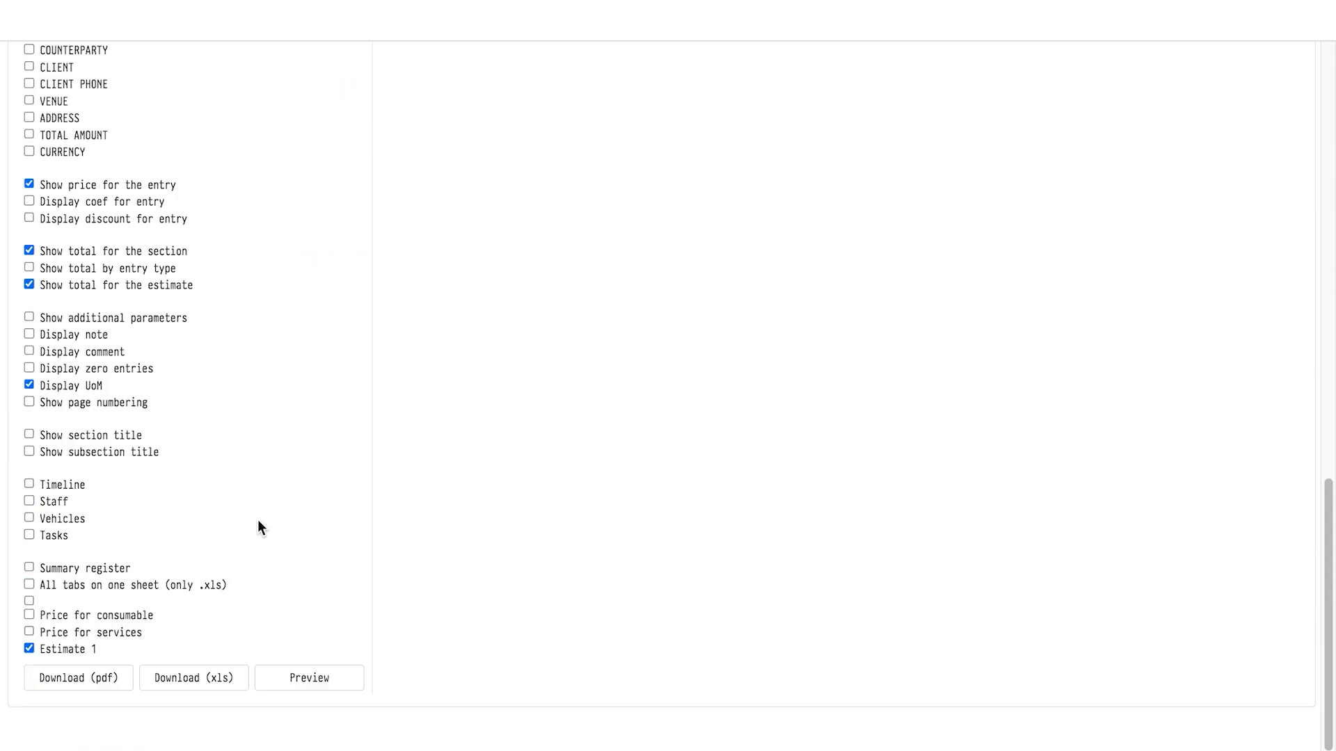
{"action": "left_click", "coordinate": [306, 678]}
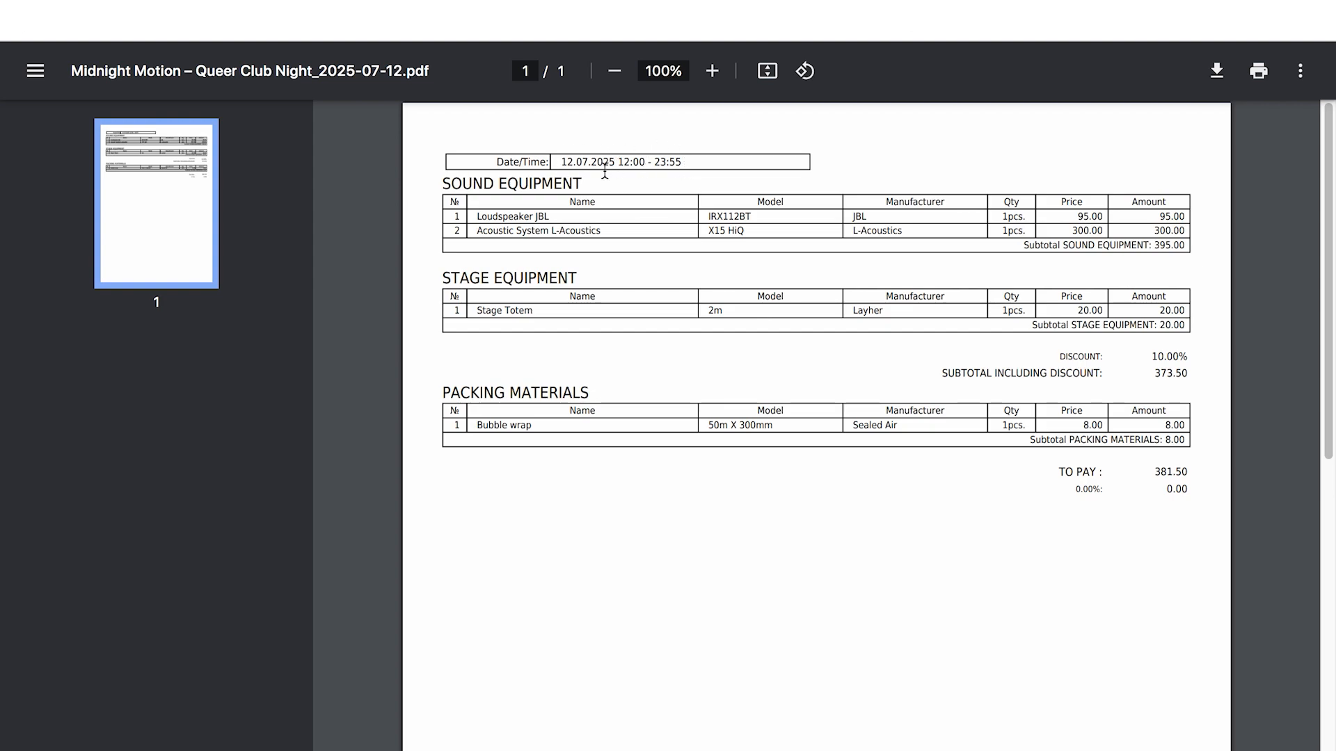
{"action": "left_click", "coordinate": [231, 21]}
Step: Exclude the time of conduct from the quotation, keeping the date of conduct, and preview the PDF again
{"action": "scroll", "coordinate": [56, 306], "scroll_direction": "up", "scroll_amount": 5}
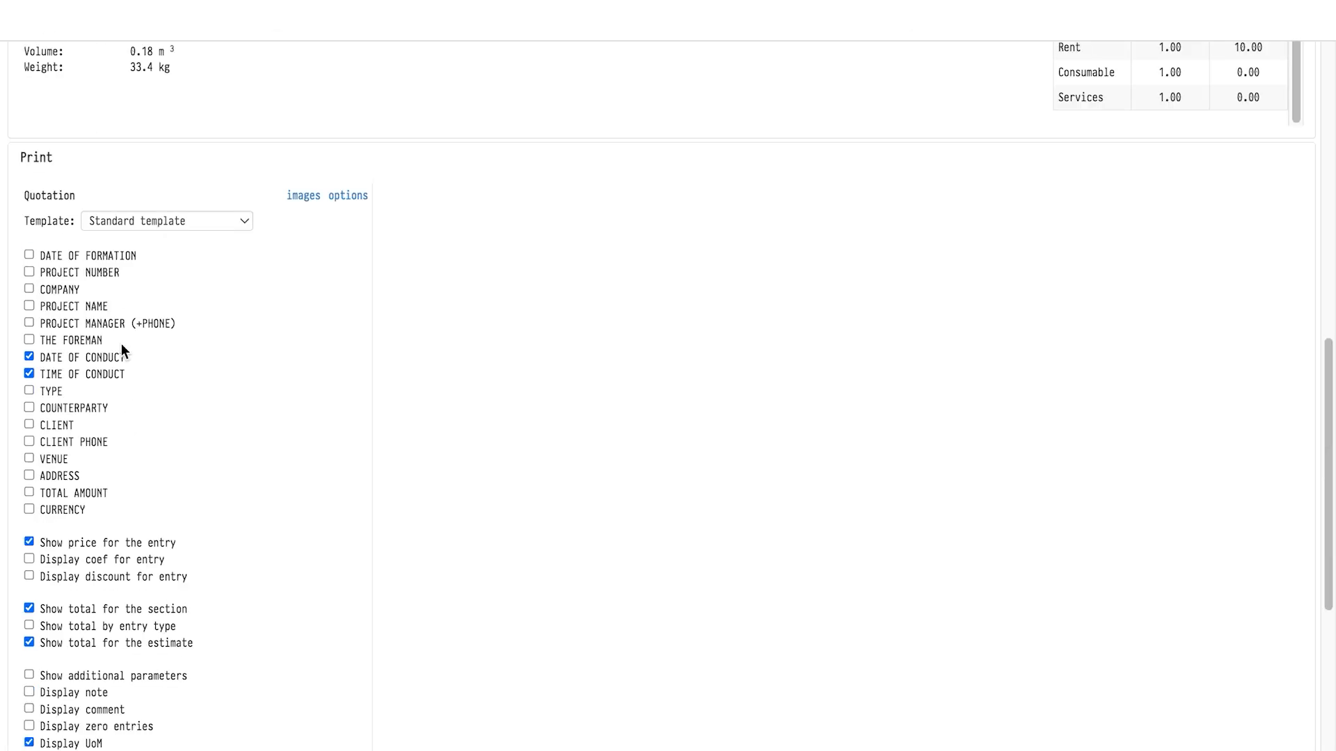
{"action": "scroll", "coordinate": [240, 438], "scroll_direction": "down", "scroll_amount": 5}
{"action": "left_click", "coordinate": [319, 647]}
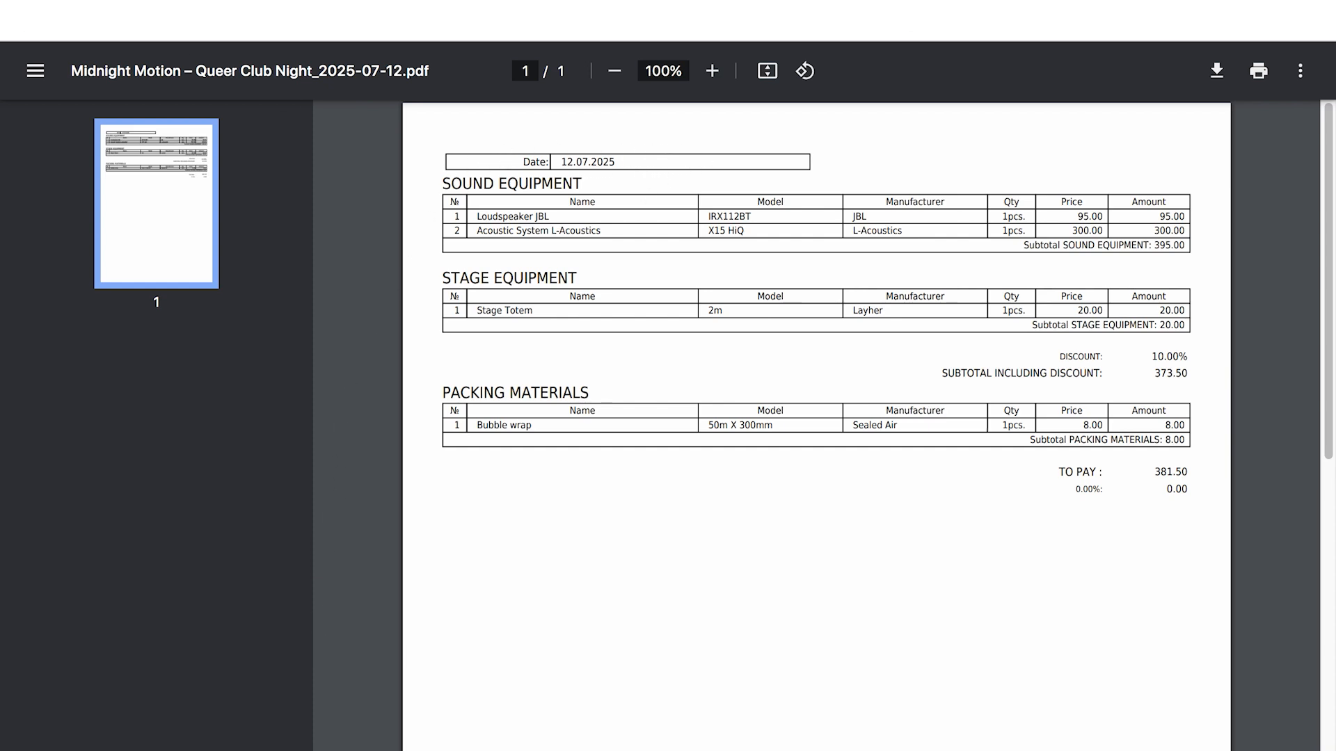
{"action": "key", "text": "super+w"}
Step: Review the project's finance calculator and profitability, comparing it with the total amount due in the estimate
{"action": "scroll", "coordinate": [390, 176], "scroll_direction": "up", "scroll_amount": 15}
{"action": "left_click", "coordinate": [526, 198]}
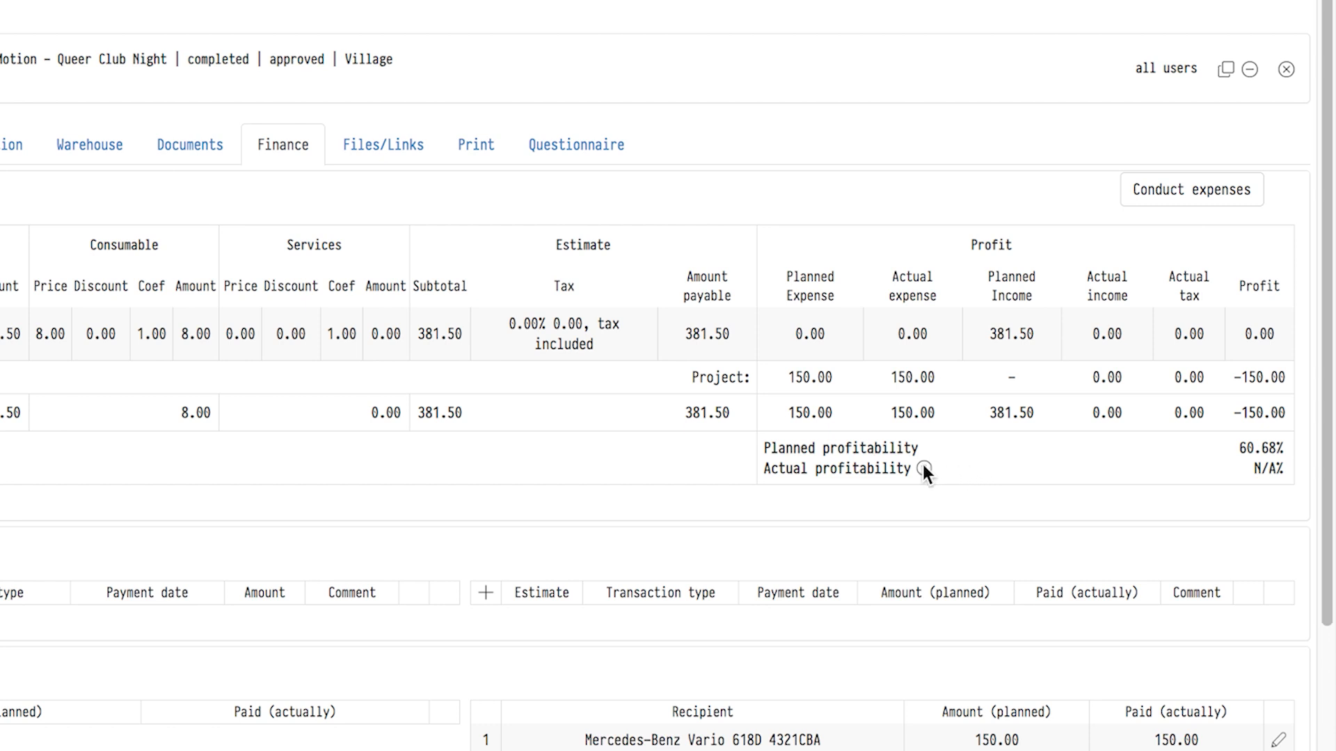
{"action": "mouse_move", "coordinate": [922, 465]}
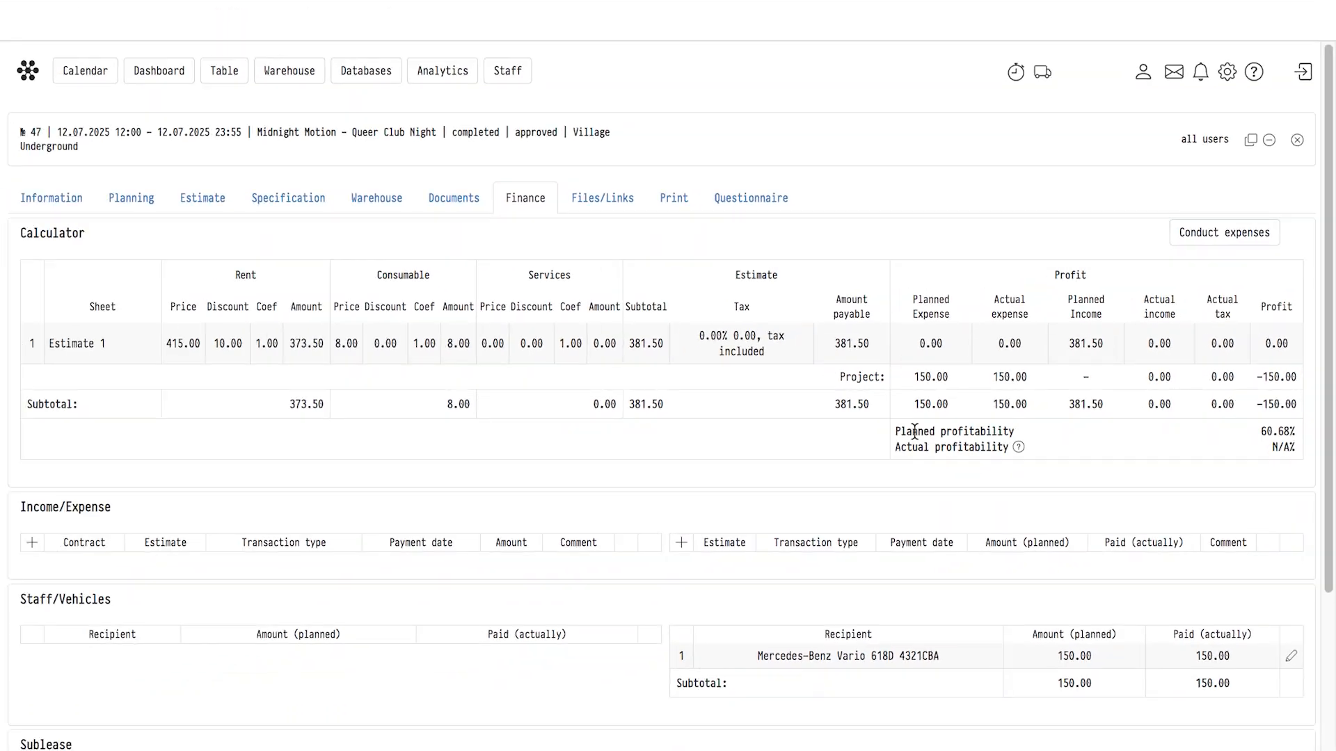
{"action": "left_click", "coordinate": [214, 200]}
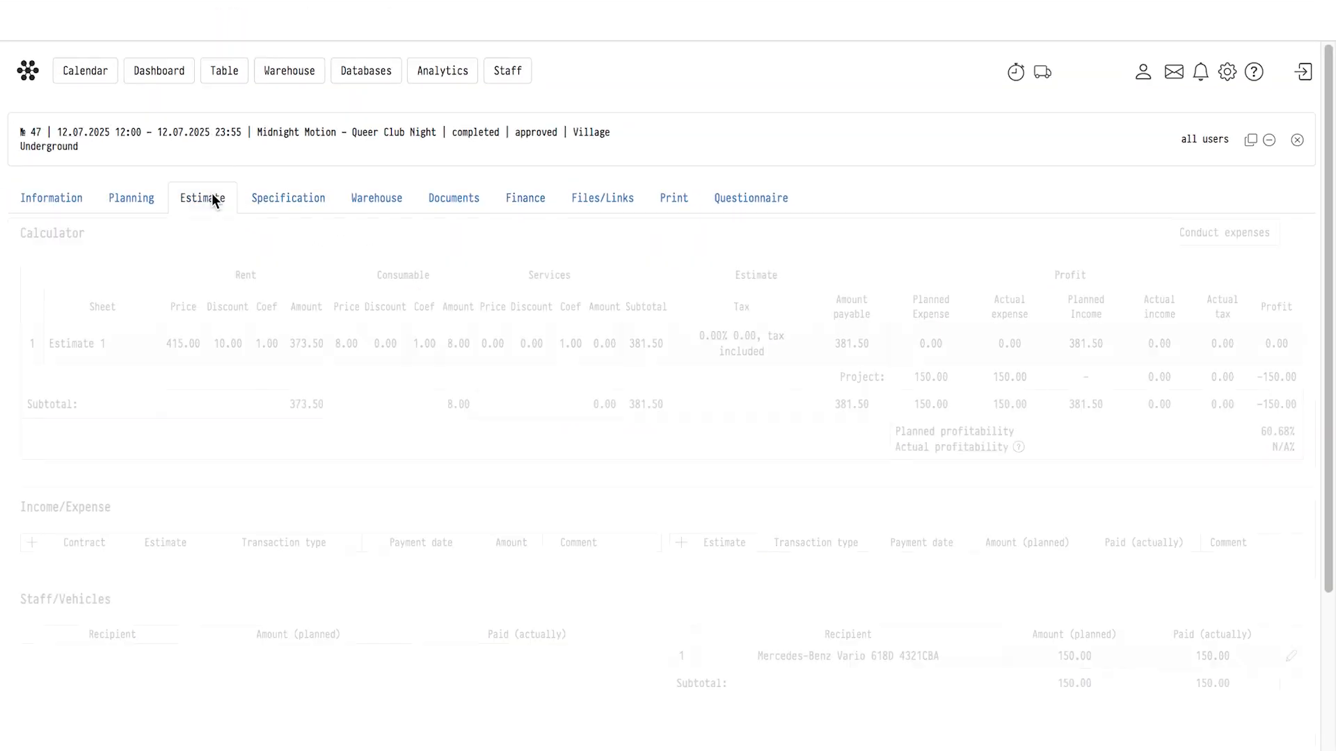
{"action": "scroll", "coordinate": [963, 538], "scroll_direction": "down", "scroll_amount": 5}
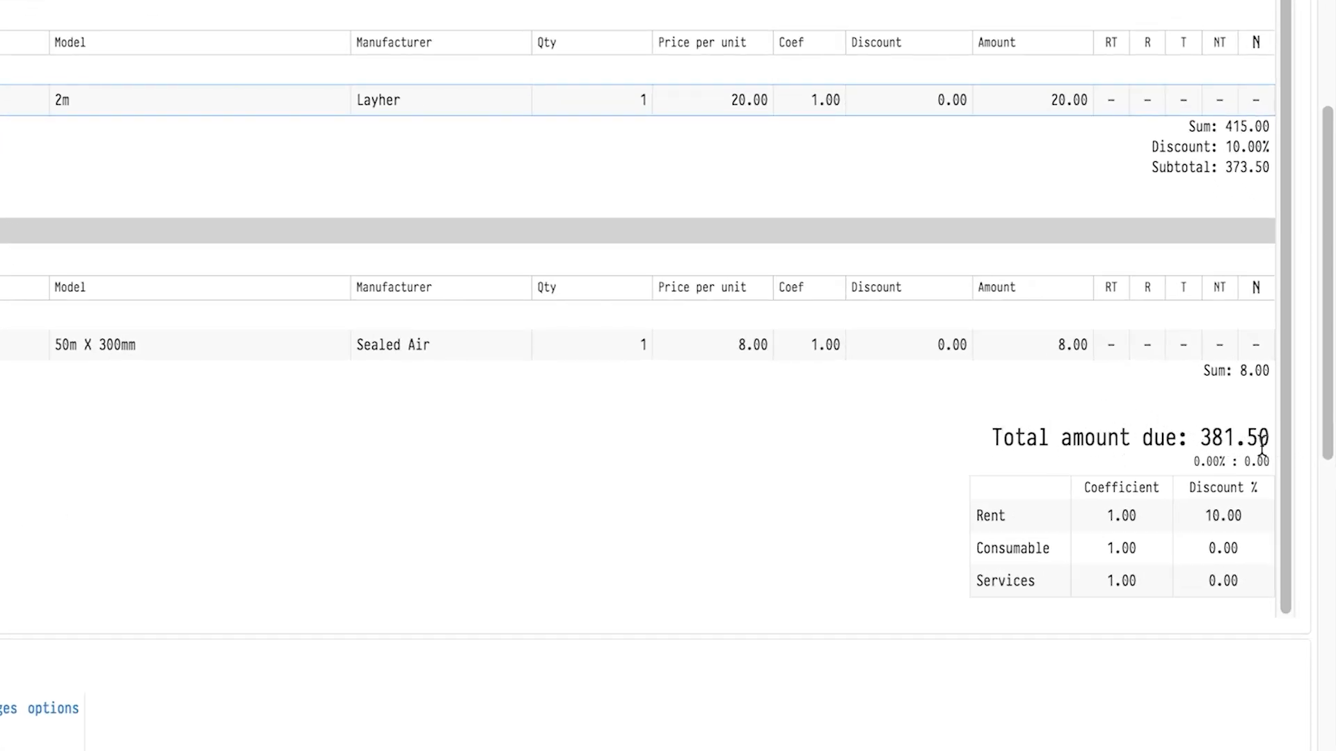
{"action": "scroll", "coordinate": [1148, 431], "scroll_direction": "up", "scroll_amount": 10}
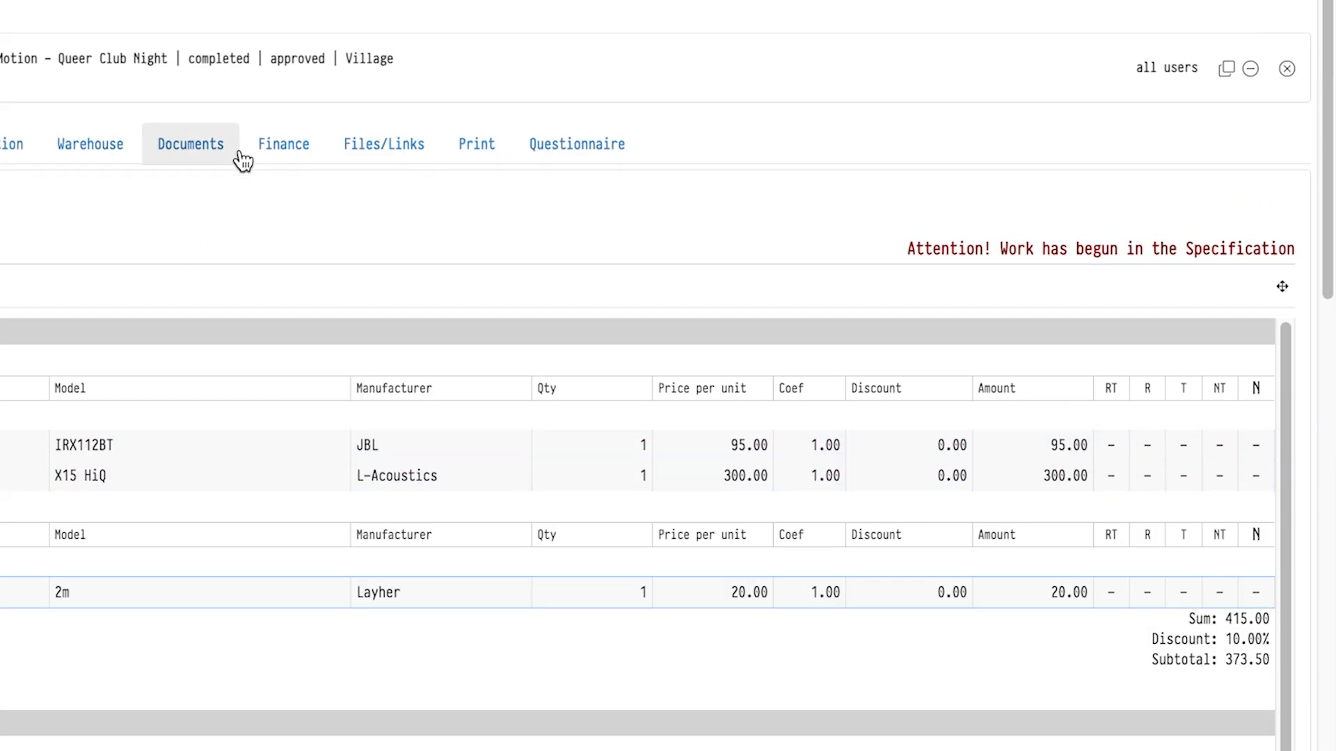
{"action": "left_click", "coordinate": [286, 146]}
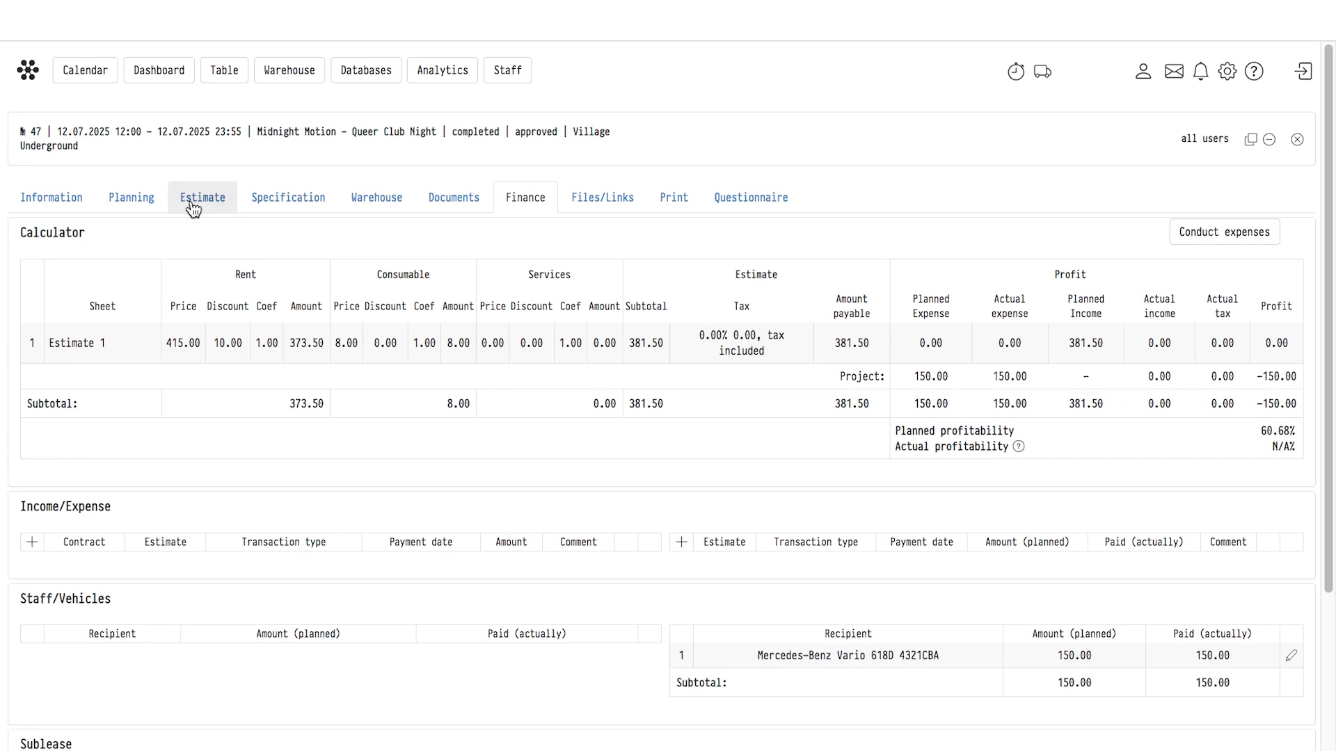
Step: Review the project's planning timeline, tasks and vehicles, and open its specification
{"action": "left_click", "coordinate": [120, 199]}
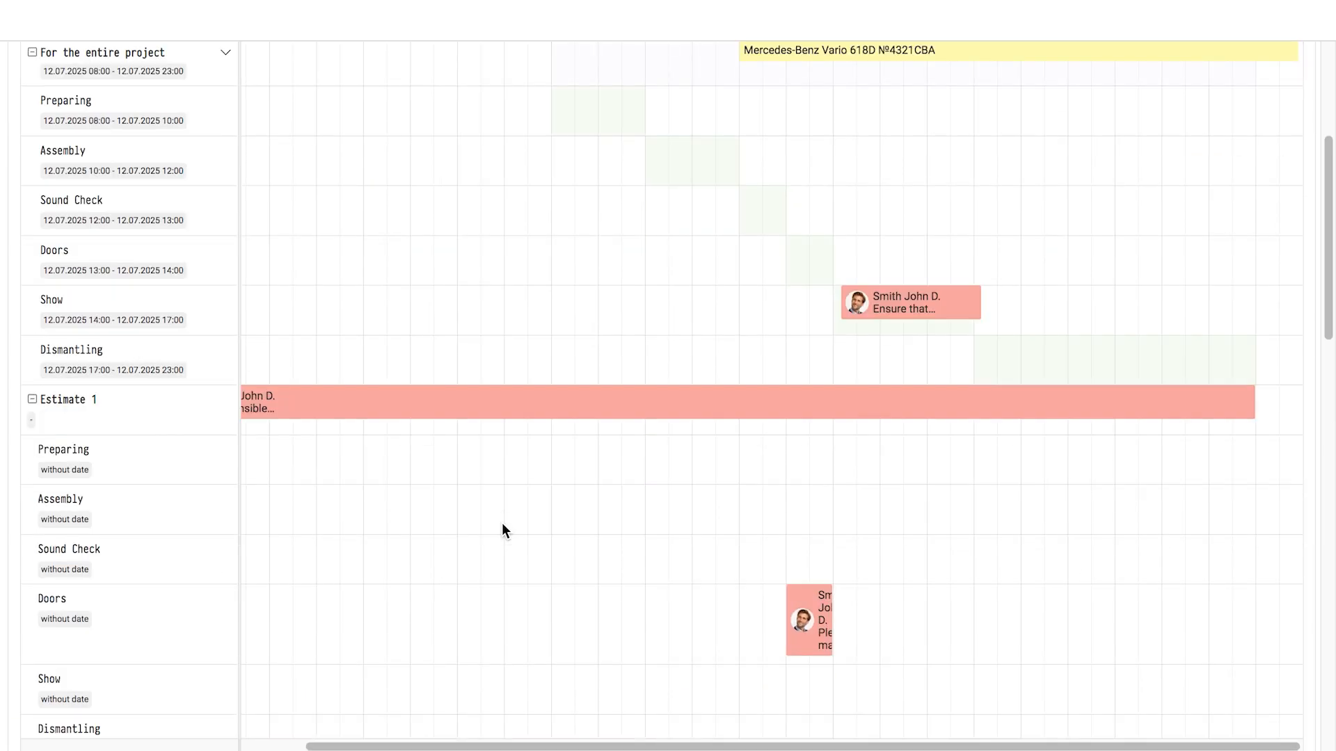
{"action": "scroll", "coordinate": [502, 523], "scroll_direction": "down", "scroll_amount": 15}
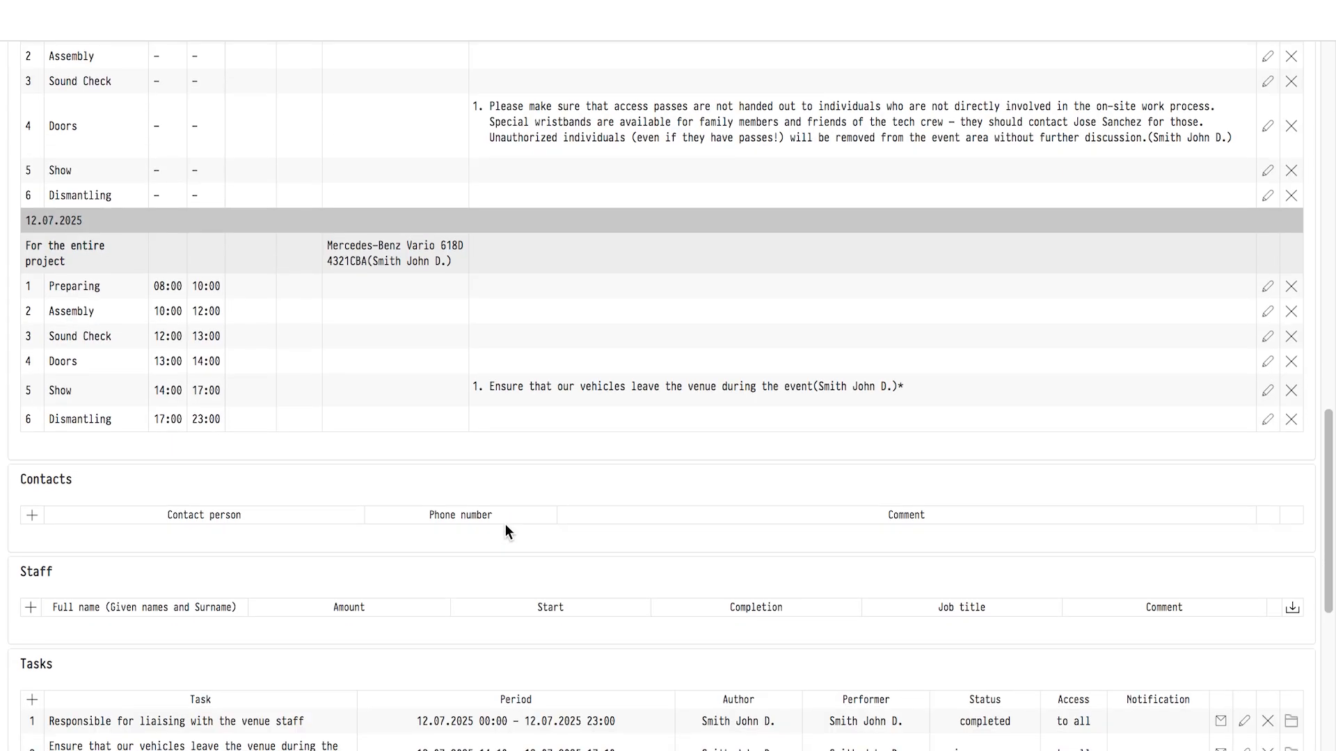
{"action": "scroll", "coordinate": [10, 445], "scroll_direction": "down", "scroll_amount": 5}
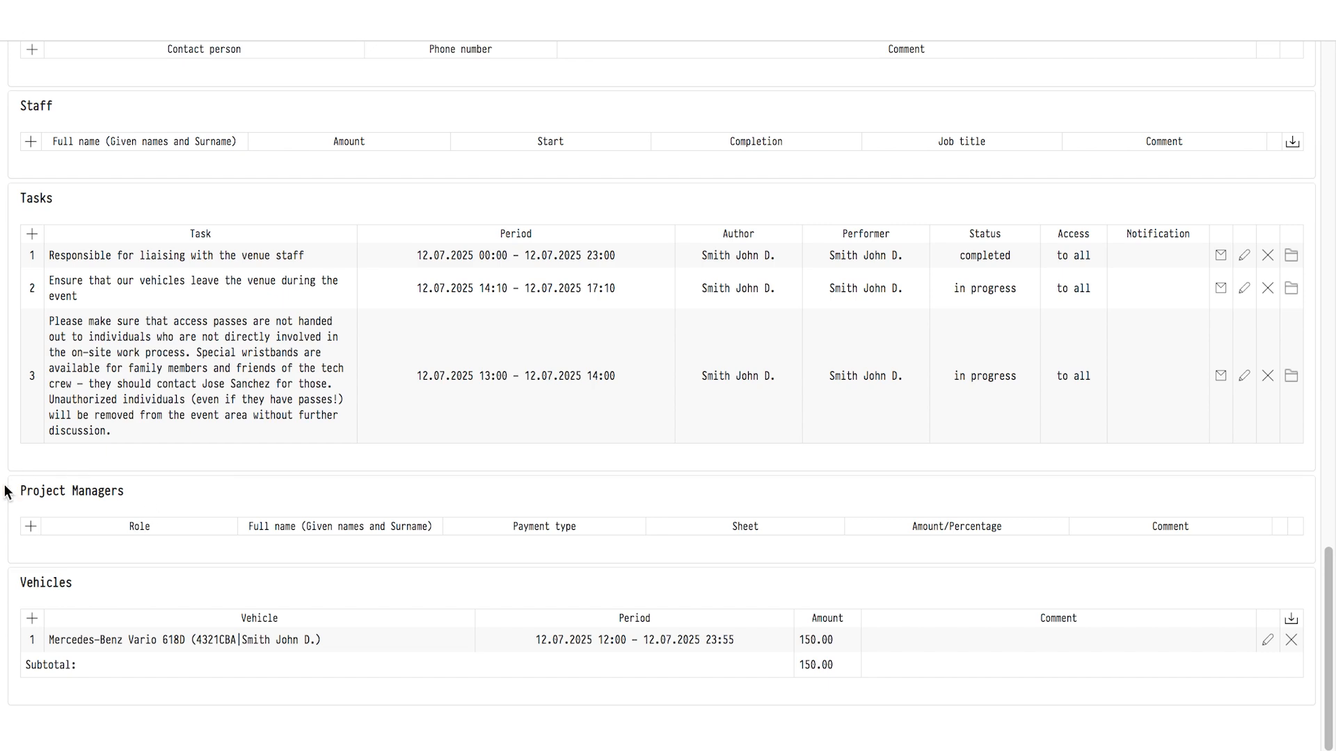
{"action": "scroll", "coordinate": [177, 500], "scroll_direction": "up", "scroll_amount": 20}
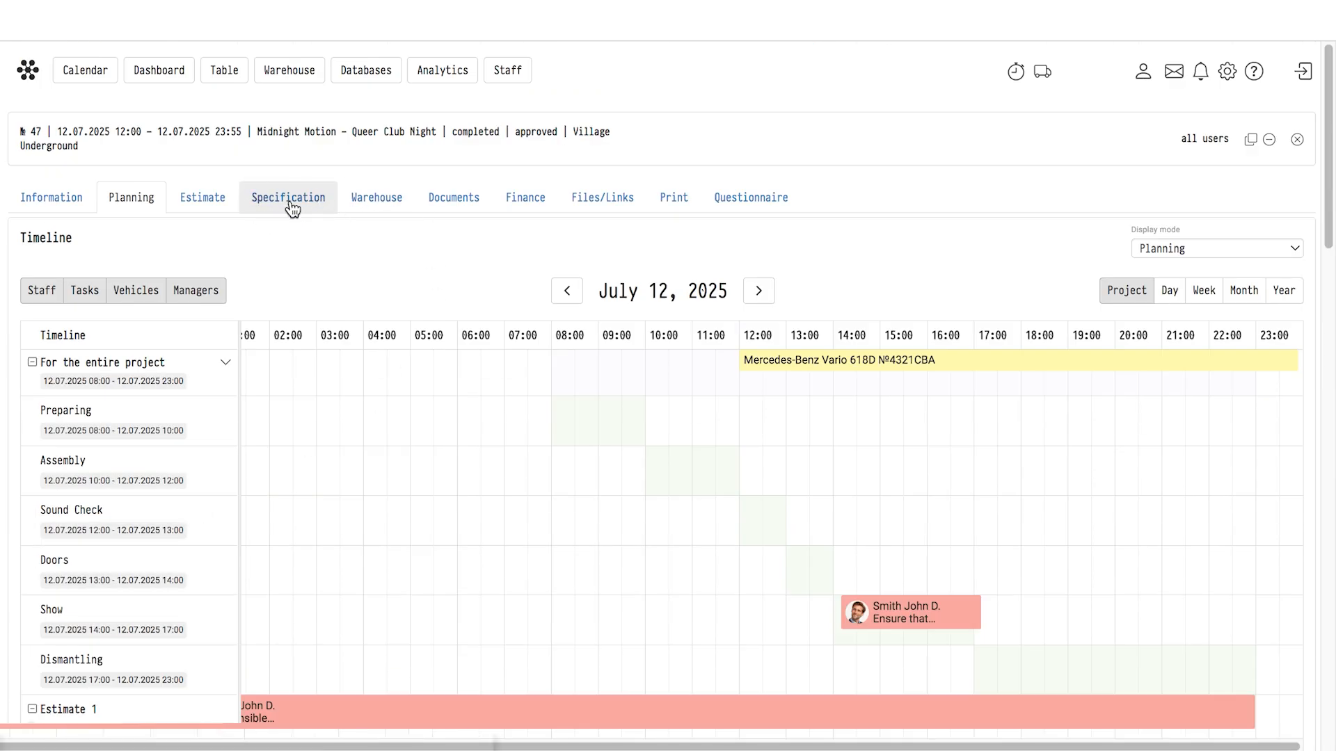
{"action": "left_click", "coordinate": [288, 201]}
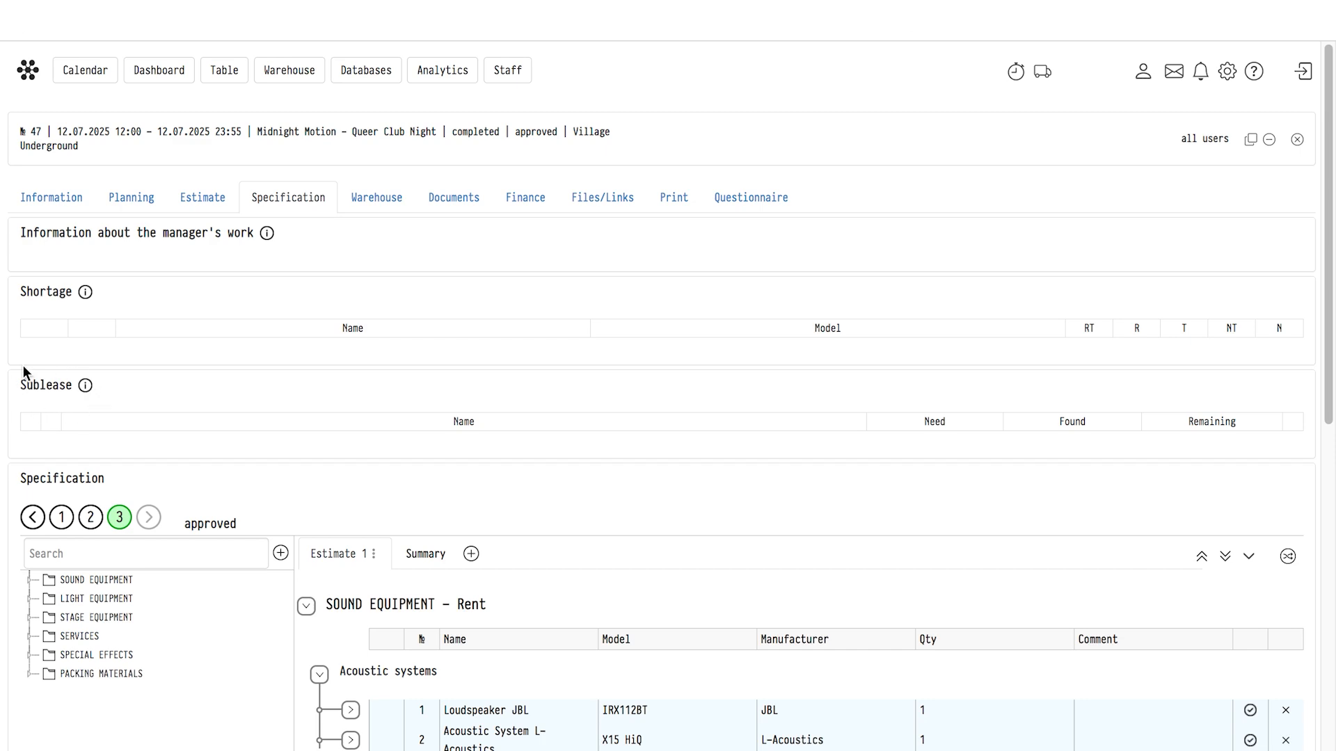
Step: Record an income of 200 for the entire project in its finances as a transaction in cash with payment date 09.07.2025
{"action": "left_click", "coordinate": [525, 198]}
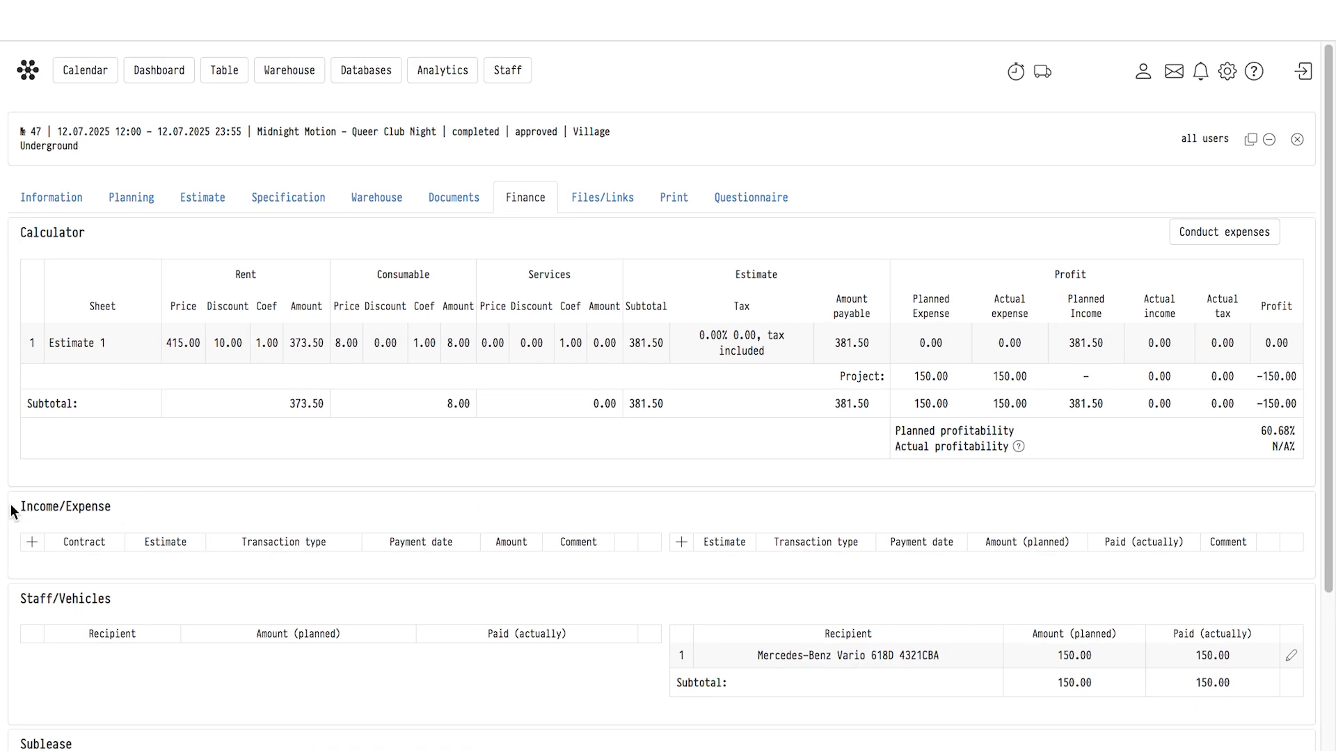
{"action": "left_click", "coordinate": [32, 542]}
{"action": "left_click", "coordinate": [640, 183]}
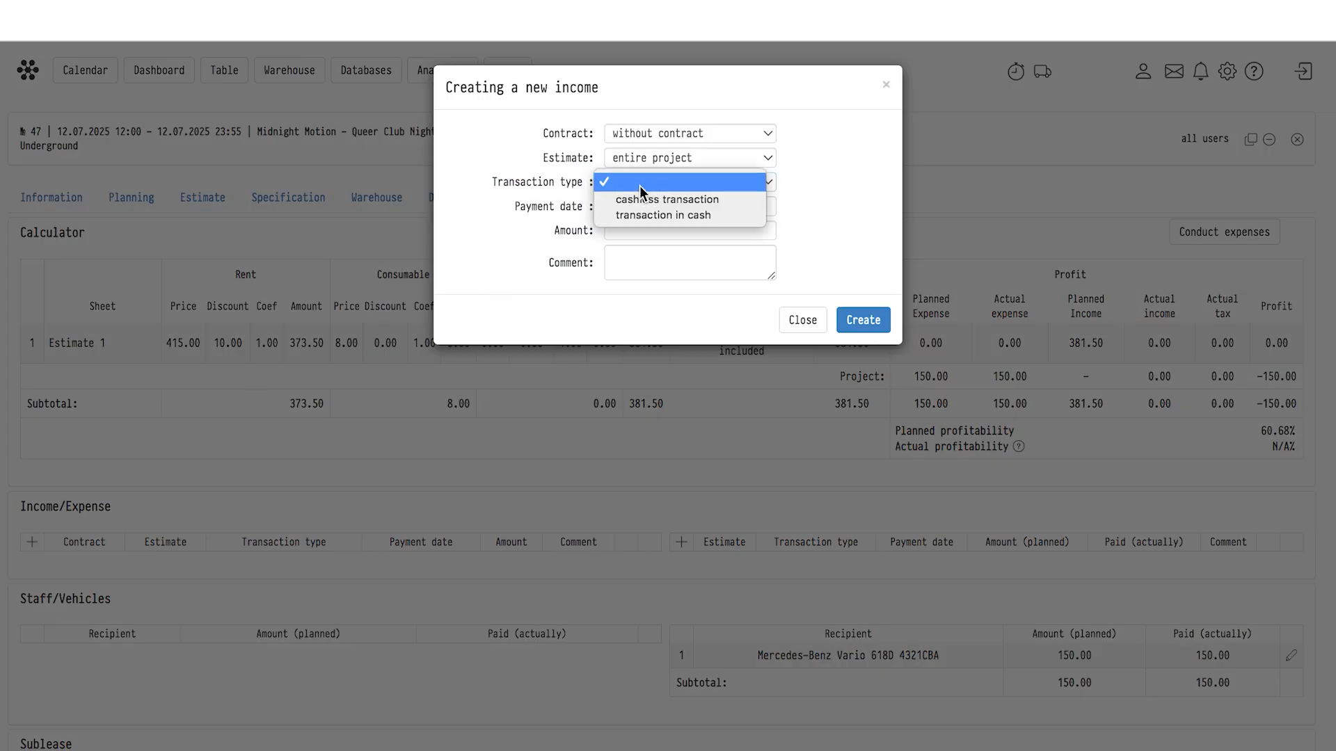
{"action": "left_click", "coordinate": [640, 215]}
{"action": "left_click", "coordinate": [629, 208]}
{"action": "left_click", "coordinate": [622, 234]}
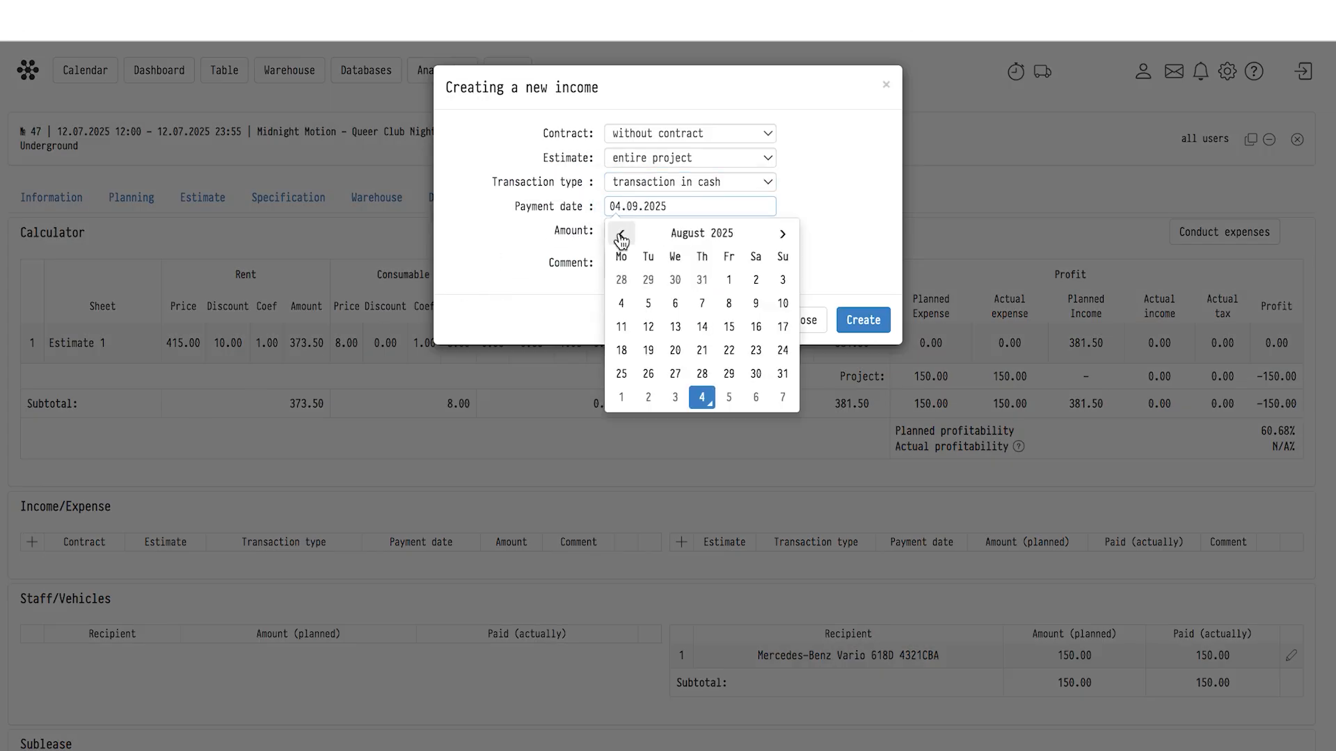
{"action": "left_click", "coordinate": [621, 234]}
{"action": "left_click", "coordinate": [674, 303]}
{"action": "left_click", "coordinate": [655, 234]}
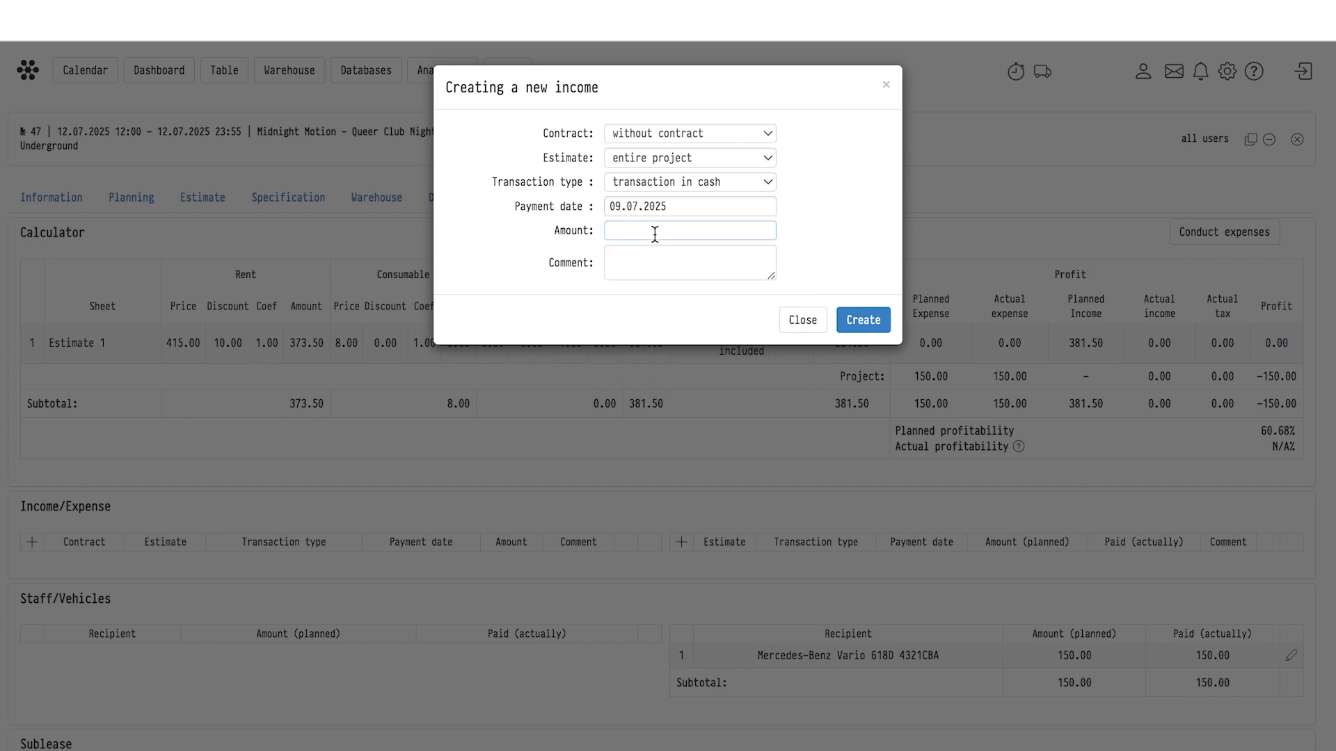
{"action": "type", "text": "200"}
{"action": "left_click", "coordinate": [862, 320]}
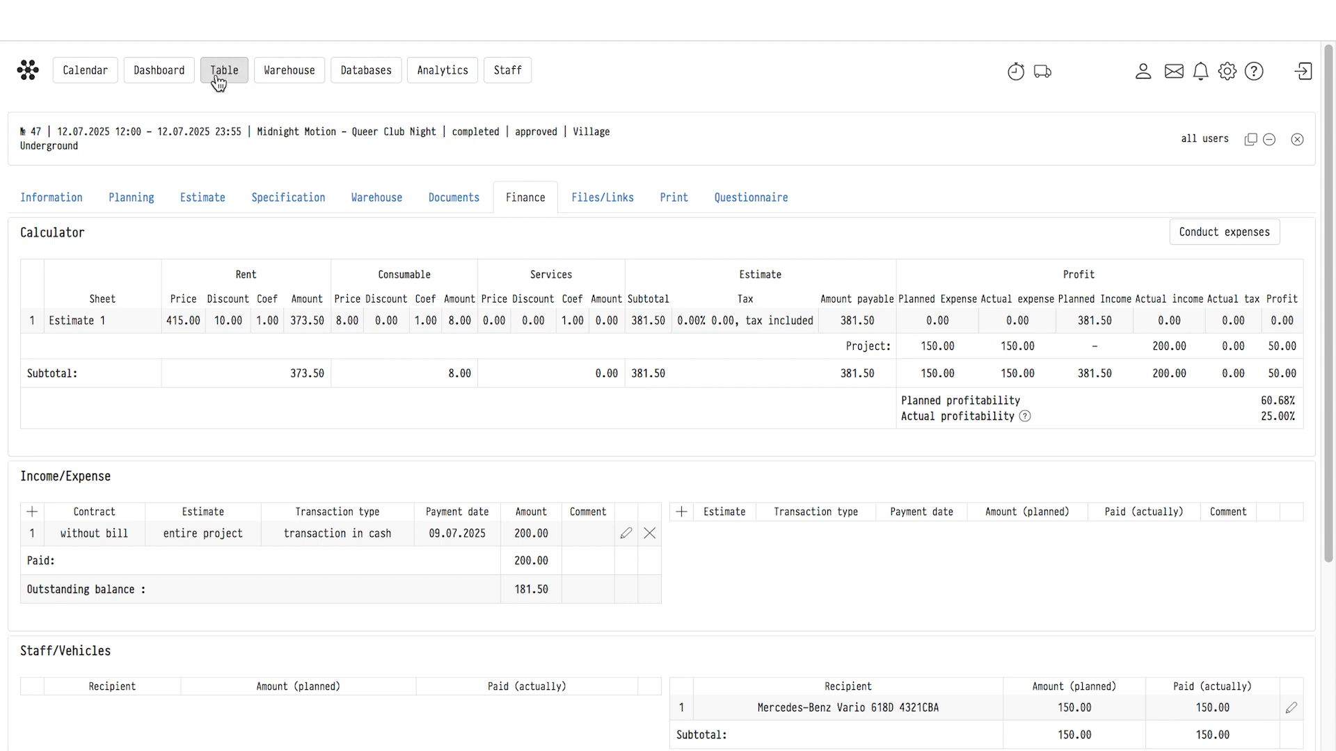
Step: Start a new calendar task on 9 July 2025 named "Print and bring to the client"
{"action": "left_click", "coordinate": [82, 70]}
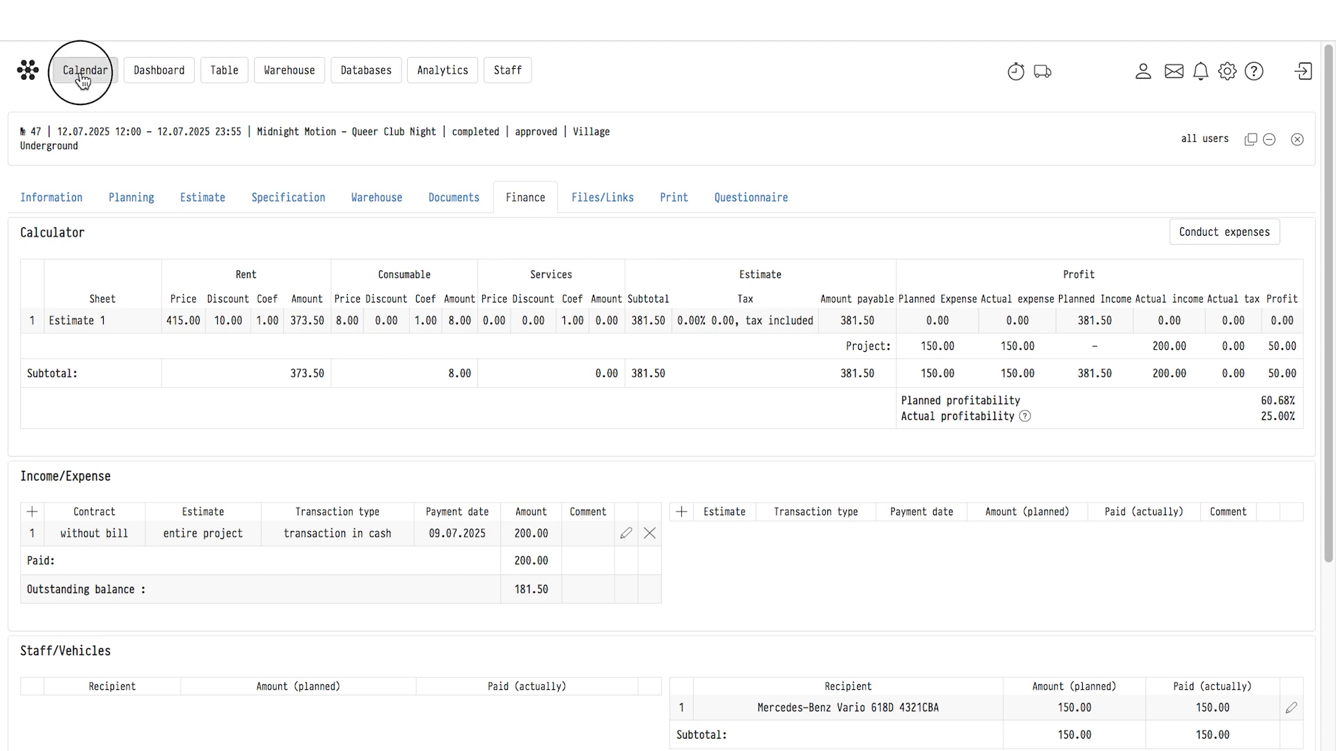
{"action": "left_click", "coordinate": [466, 321]}
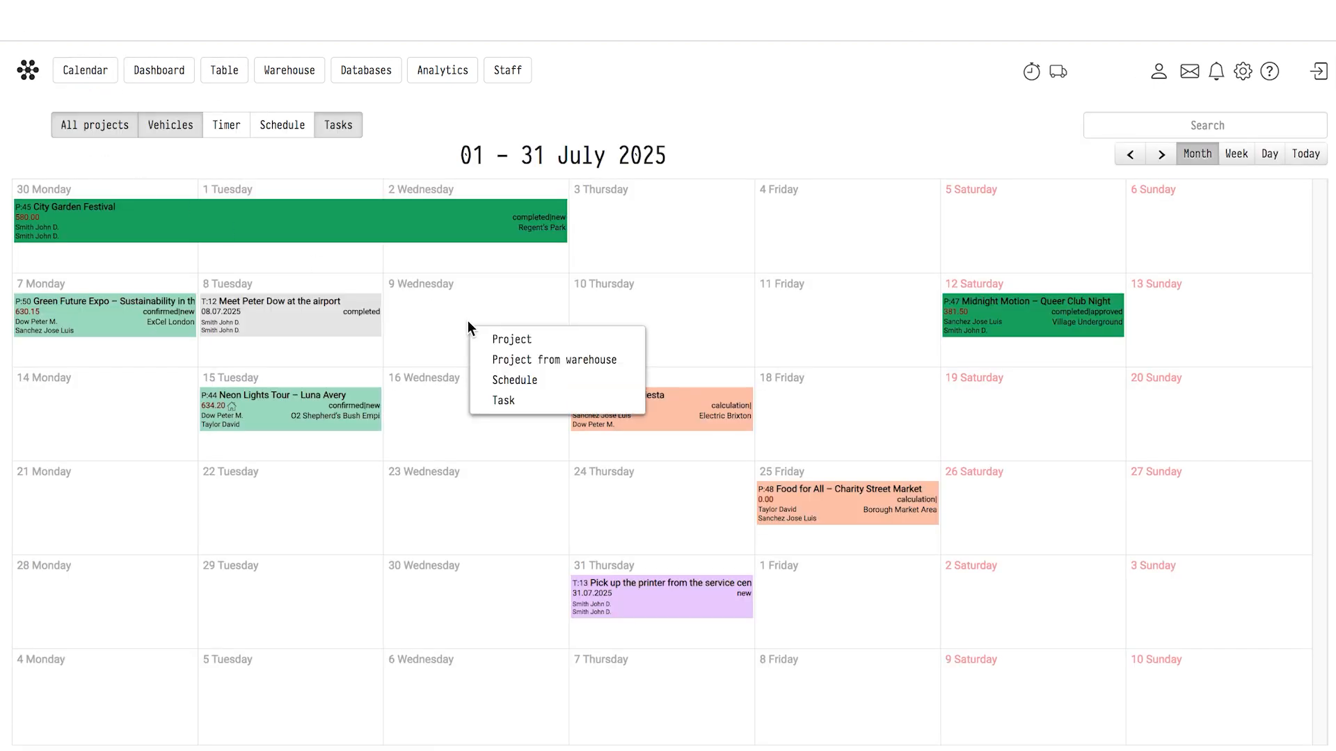
{"action": "left_click", "coordinate": [513, 399]}
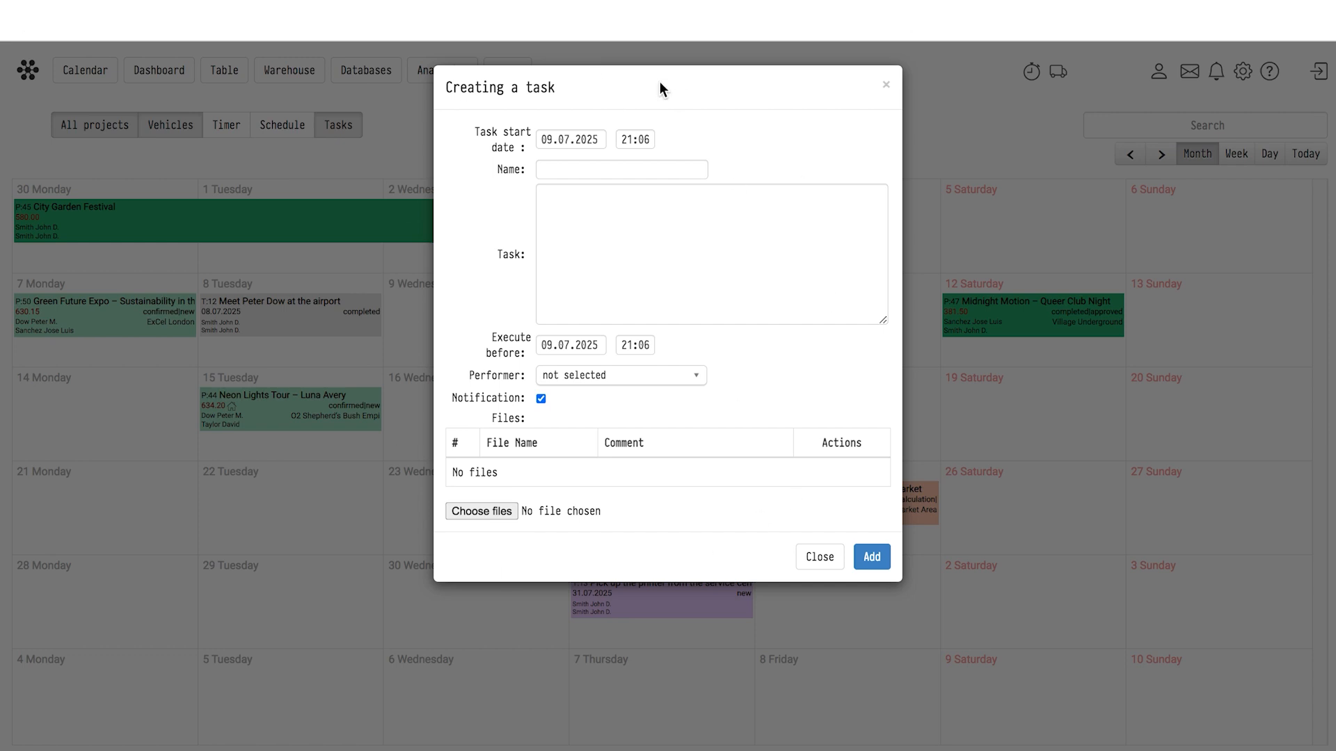
{"action": "type", "text": "Print and bring to the client"}
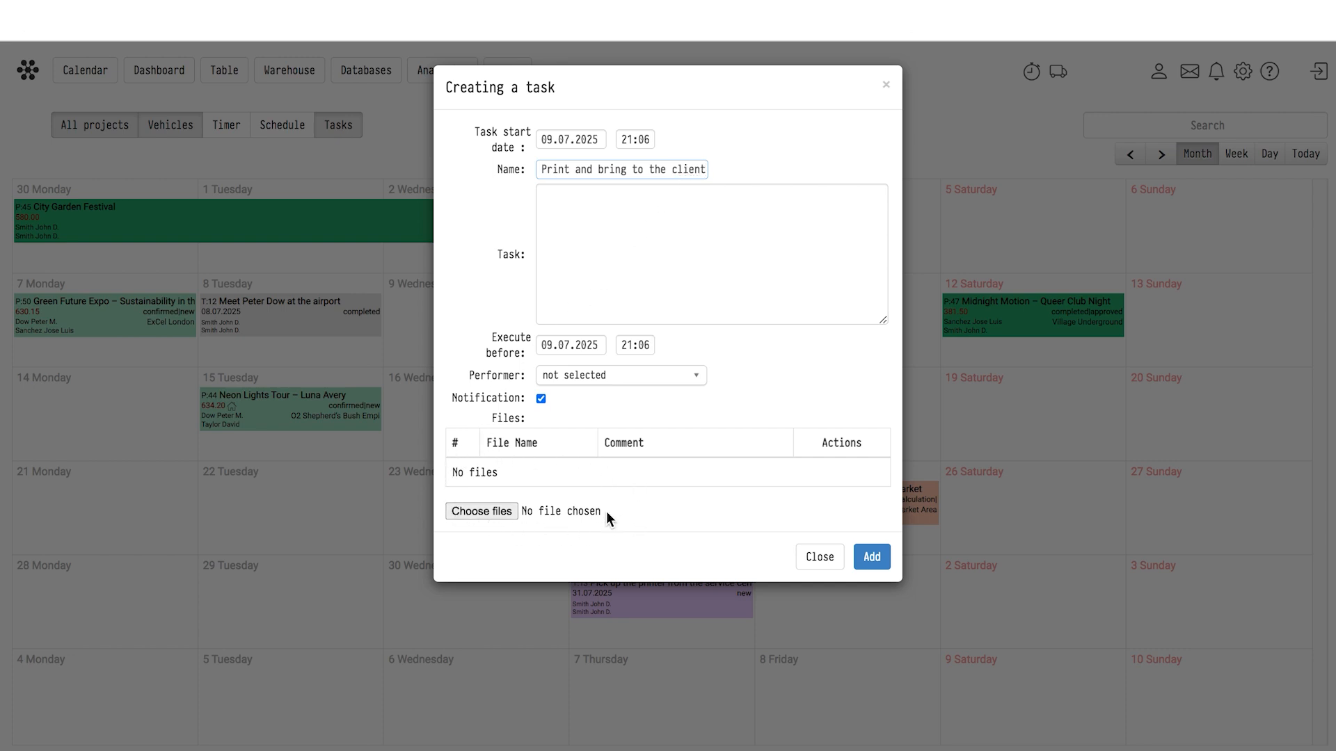
Step: Attach the files "Lease contract NoA-1 dated 10-07-2024.docx" and "Invoice NoA-1 dated 10-07-2025.docx" to the task
{"action": "left_click", "coordinate": [492, 512]}
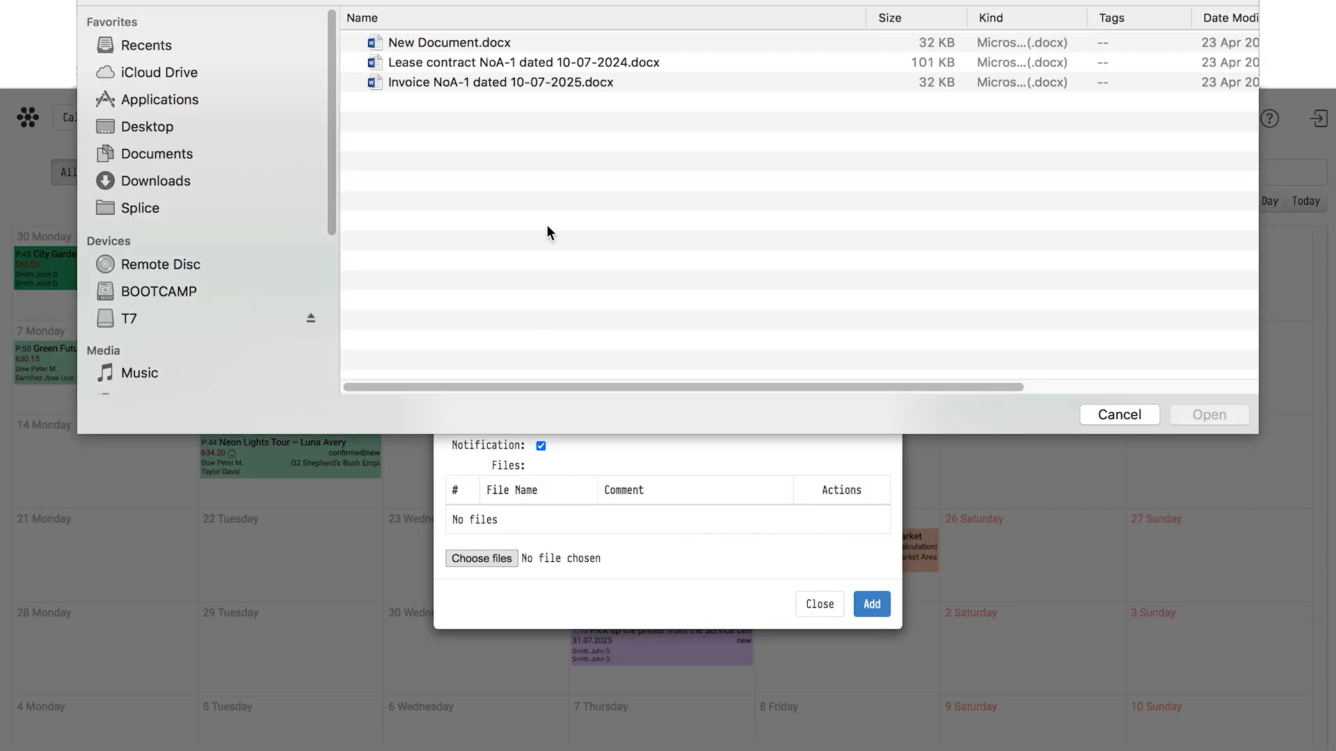
{"action": "left_click_drag", "start_coordinate": [502, 96], "coordinate": [511, 59]}
{"action": "left_click", "coordinate": [1209, 414]}
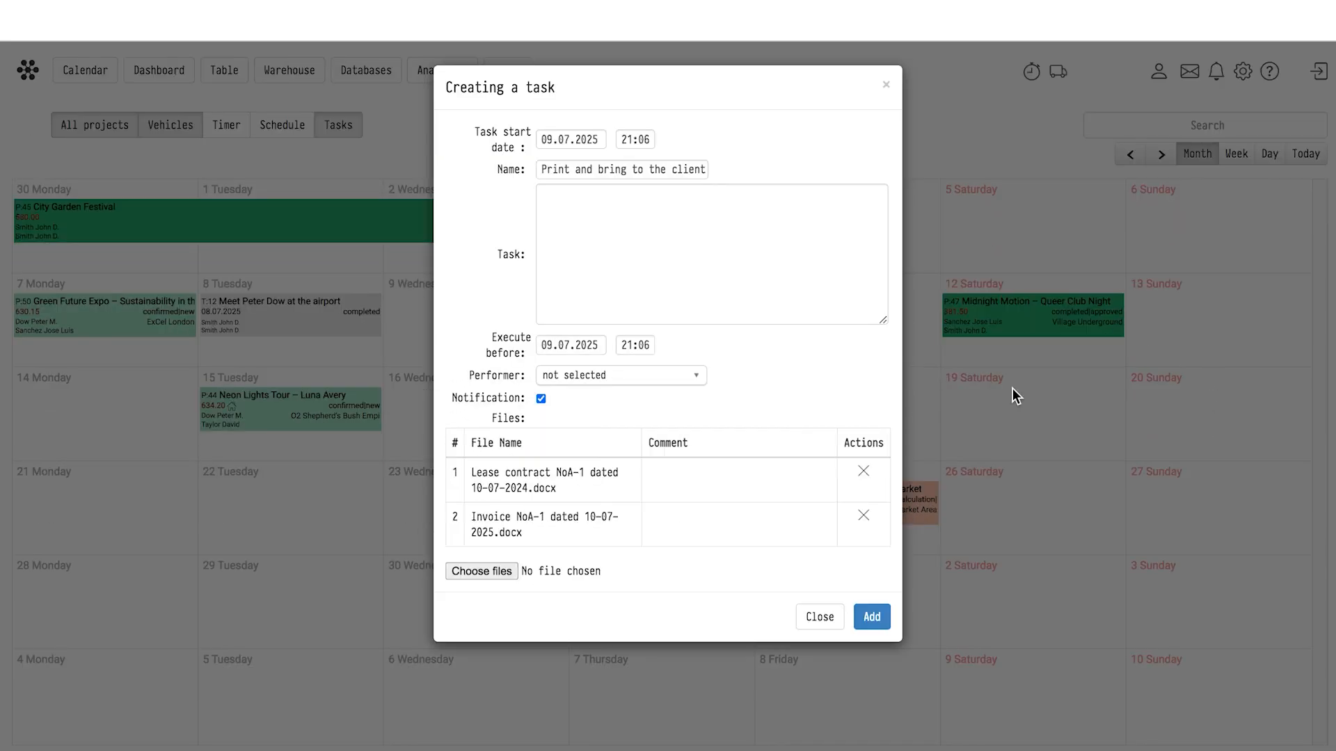
Step: Comment the lease contract with reception drop-off instructions naming the recipient, and the invoice with "Make sure it is handed over together with the contract"
{"action": "left_click", "coordinate": [686, 491]}
{"action": "type", "text": "Leave it at the reception for Mr. Mayer"}
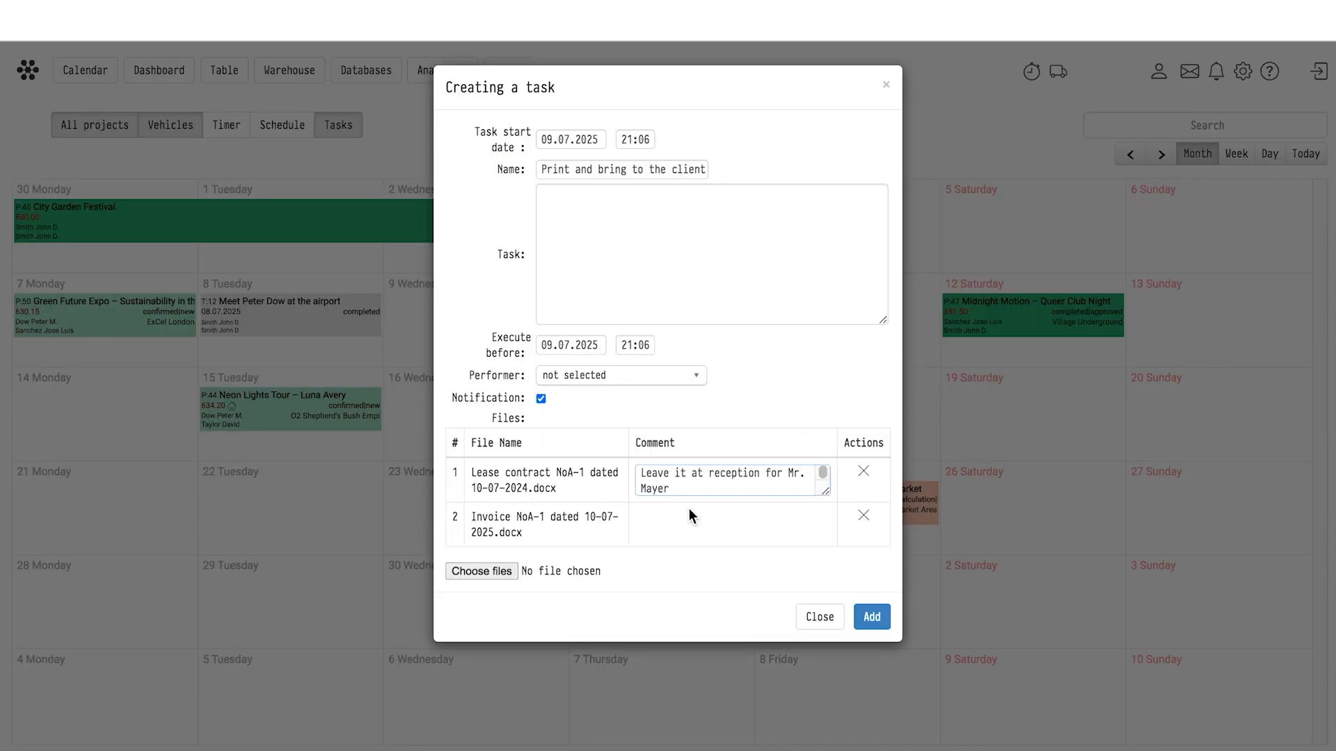
{"action": "left_click", "coordinate": [703, 531]}
{"action": "type", "text": "Make sure it is handed over together with the contract"}
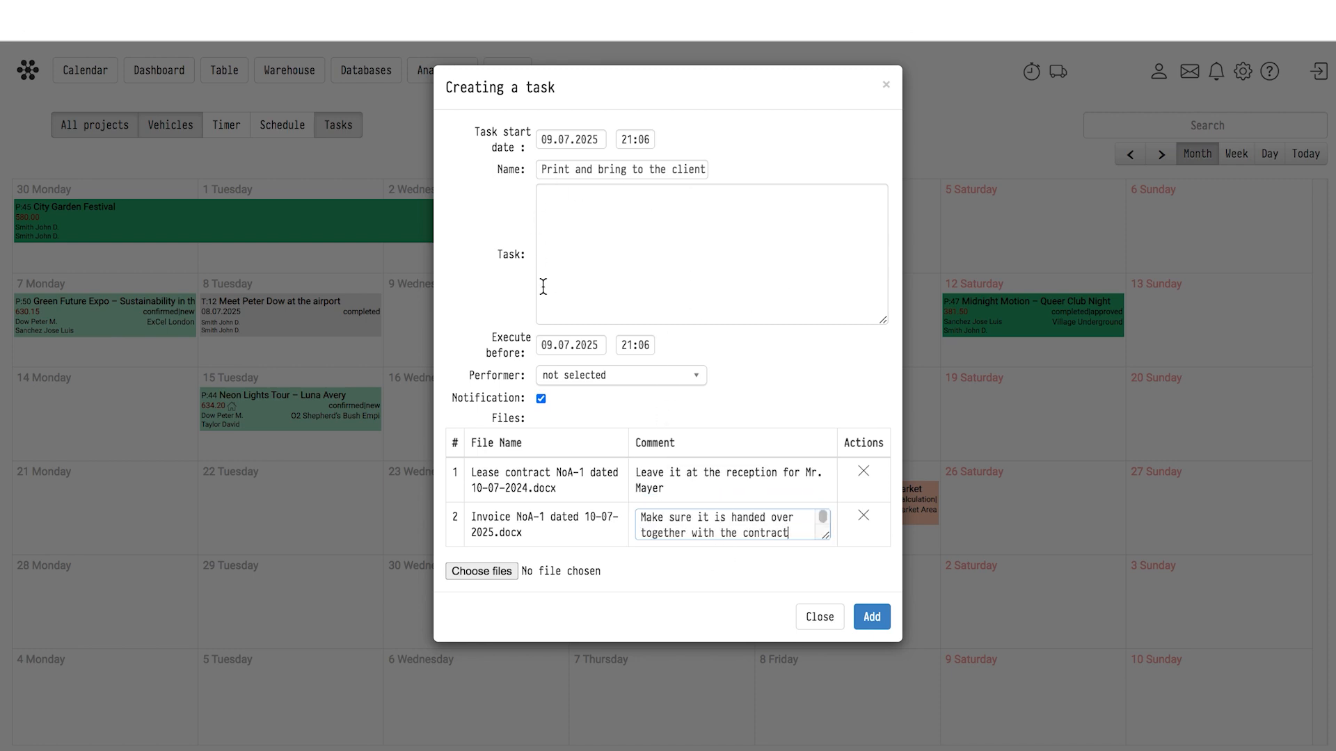
Step: Enter the task description "Tell the secretary that these are the documents for tomorrow's event"
{"action": "left_click", "coordinate": [612, 226]}
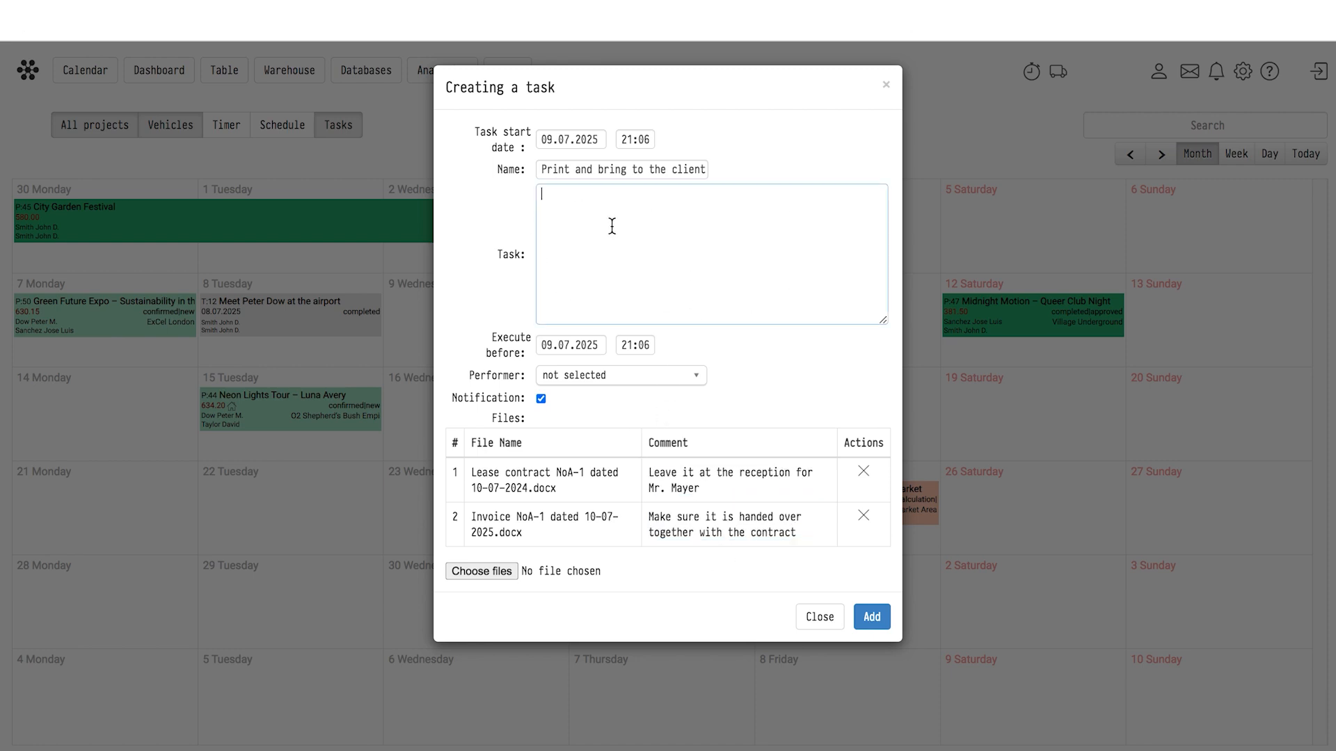
{"action": "type", "text": "Tell the secretary that these"}
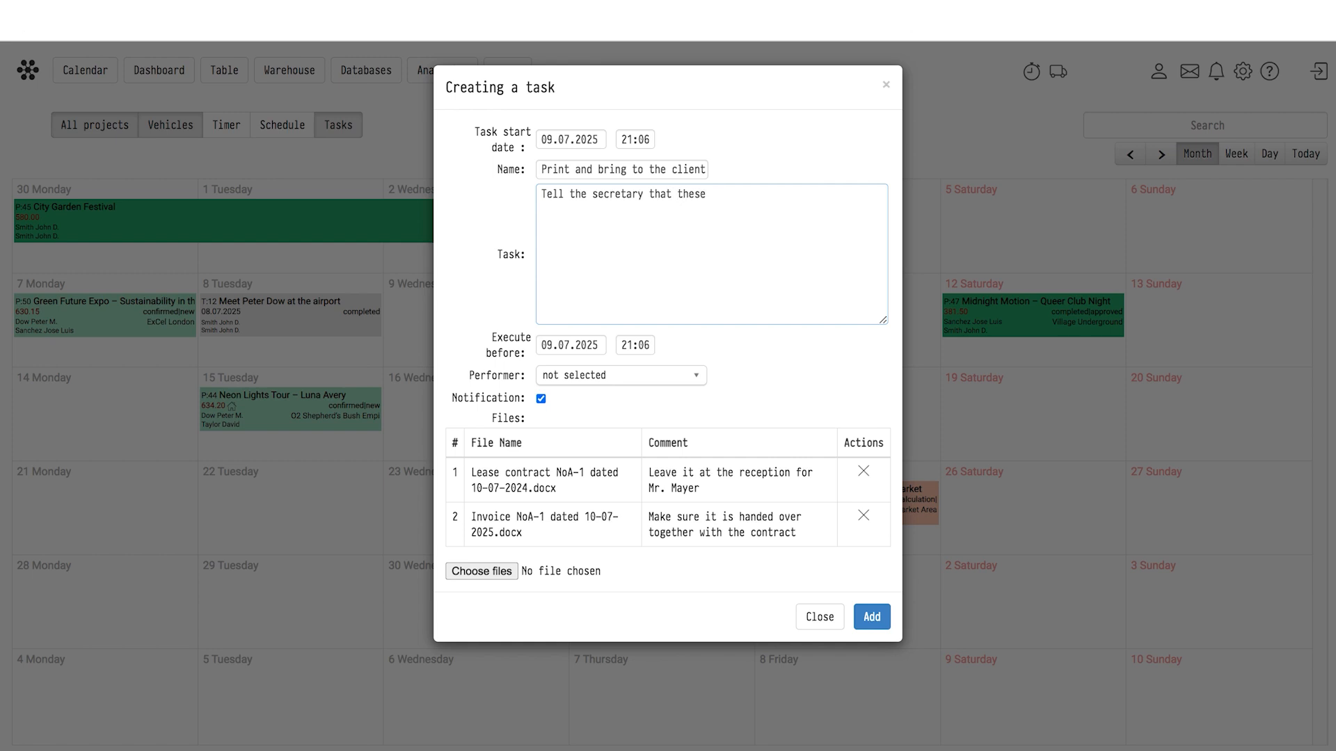
{"action": "type", "text": " are the documents for tomorrow's e"}
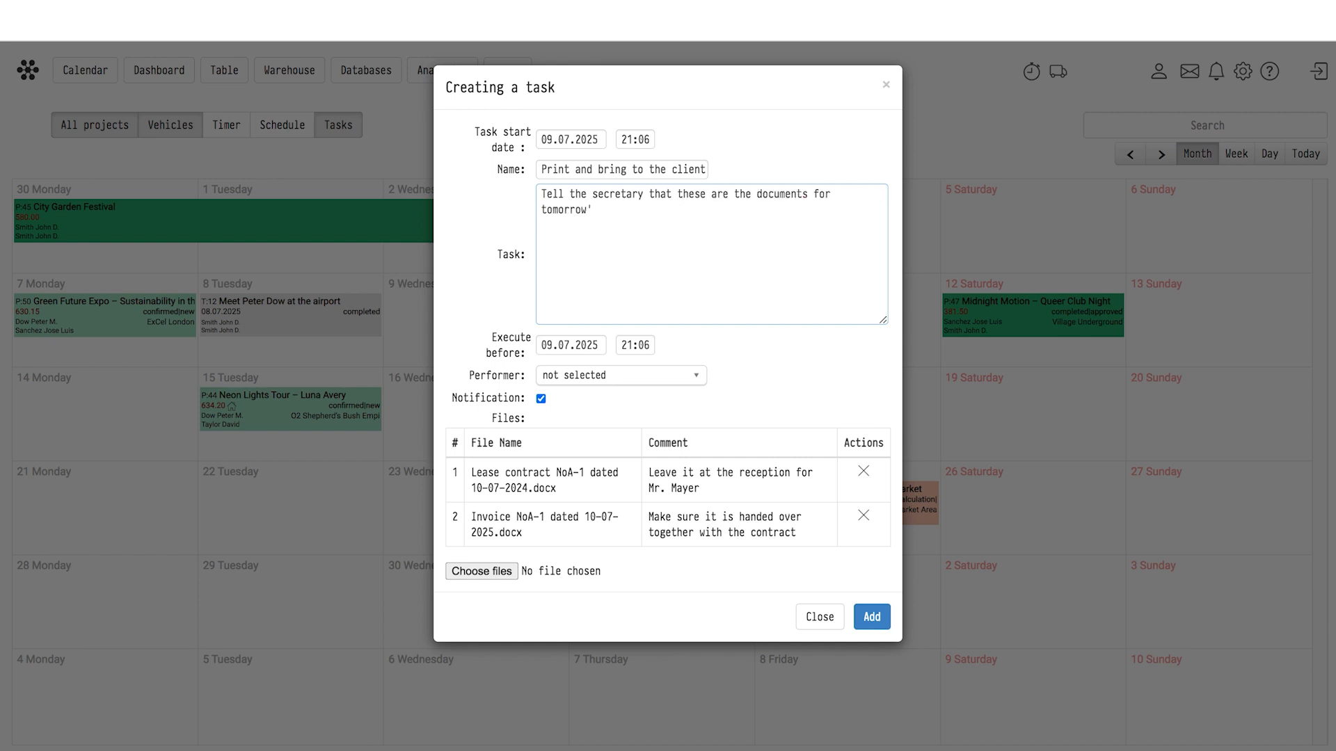
{"action": "type", "text": "vent"}
Step: Set the task's execute-before time to 23:00
{"action": "left_click", "coordinate": [634, 351]}
{"action": "left_click", "coordinate": [658, 513]}
{"action": "left_click", "coordinate": [658, 513]}
{"action": "left_click", "coordinate": [657, 405]}
{"action": "left_click", "coordinate": [657, 405]}
{"action": "left_click", "coordinate": [657, 404]}
{"action": "left_click", "coordinate": [658, 405]}
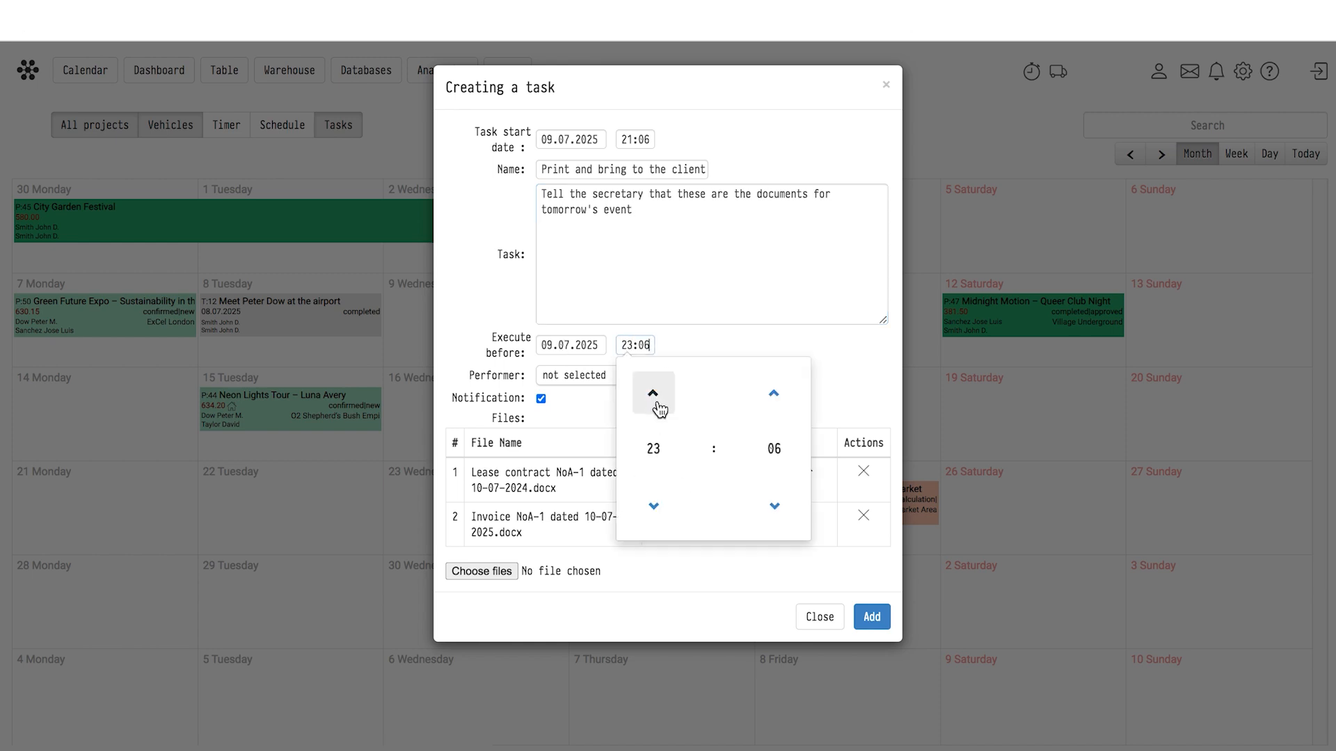
{"action": "left_click", "coordinate": [774, 506]}
{"action": "left_click", "coordinate": [774, 506]}
{"action": "left_click", "coordinate": [773, 505]}
{"action": "left_click", "coordinate": [774, 505]}
{"action": "left_click", "coordinate": [774, 505]}
{"action": "left_click", "coordinate": [774, 506]}
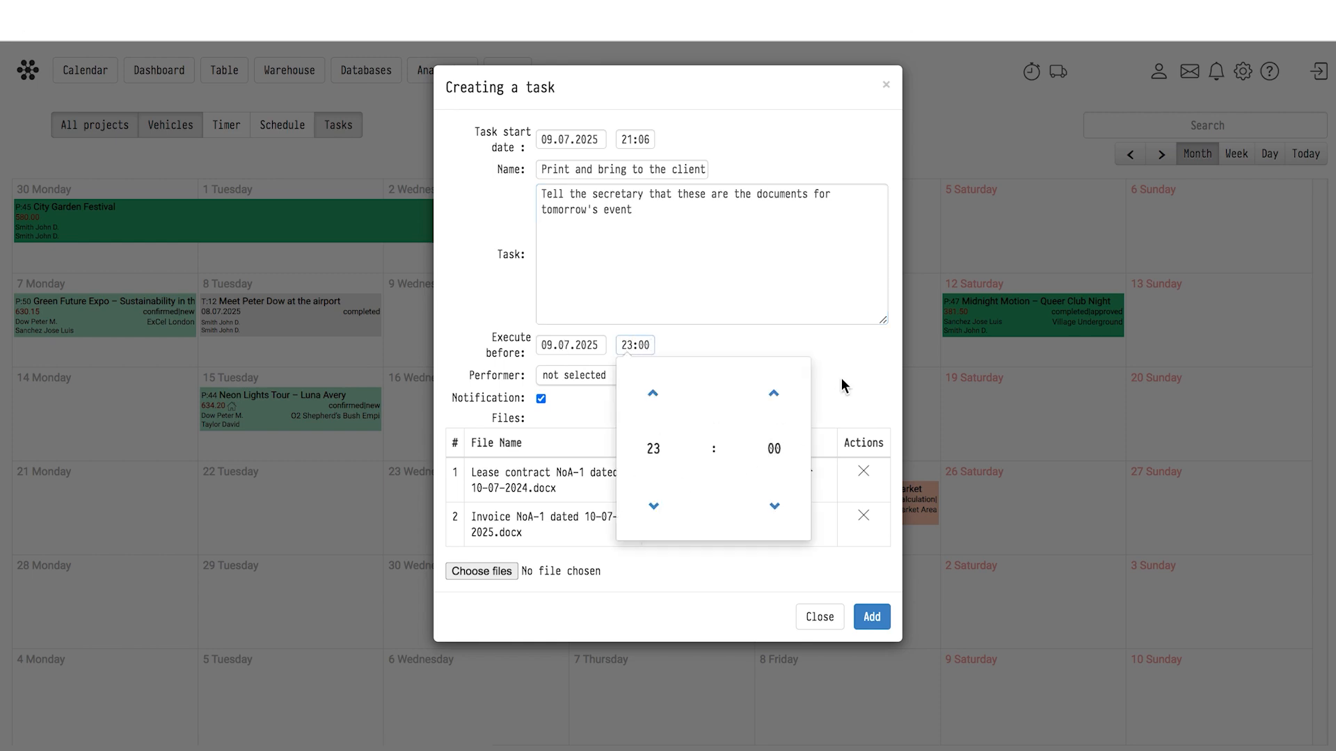
{"action": "left_click", "coordinate": [841, 384]}
Step: Assign the second listed employee as the task's performer and add the task to the calendar
{"action": "left_click", "coordinate": [605, 379]}
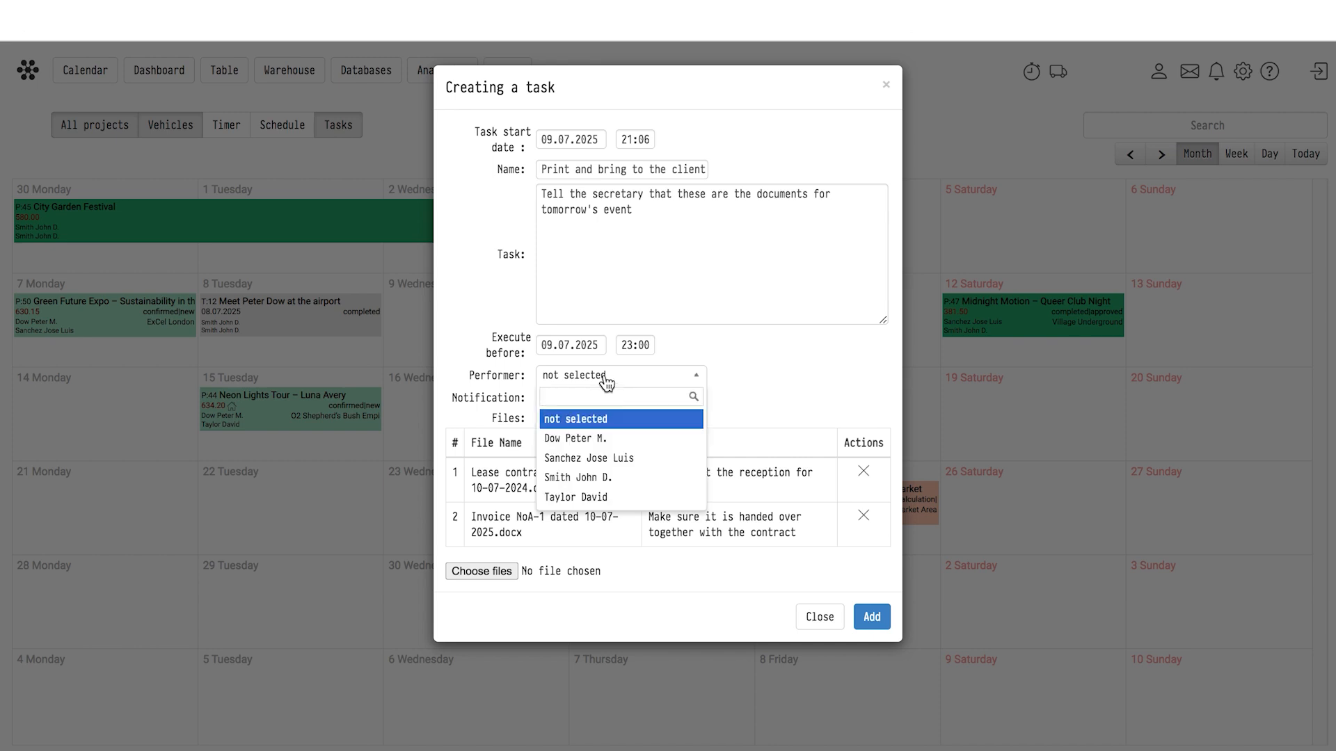
{"action": "left_click", "coordinate": [606, 458]}
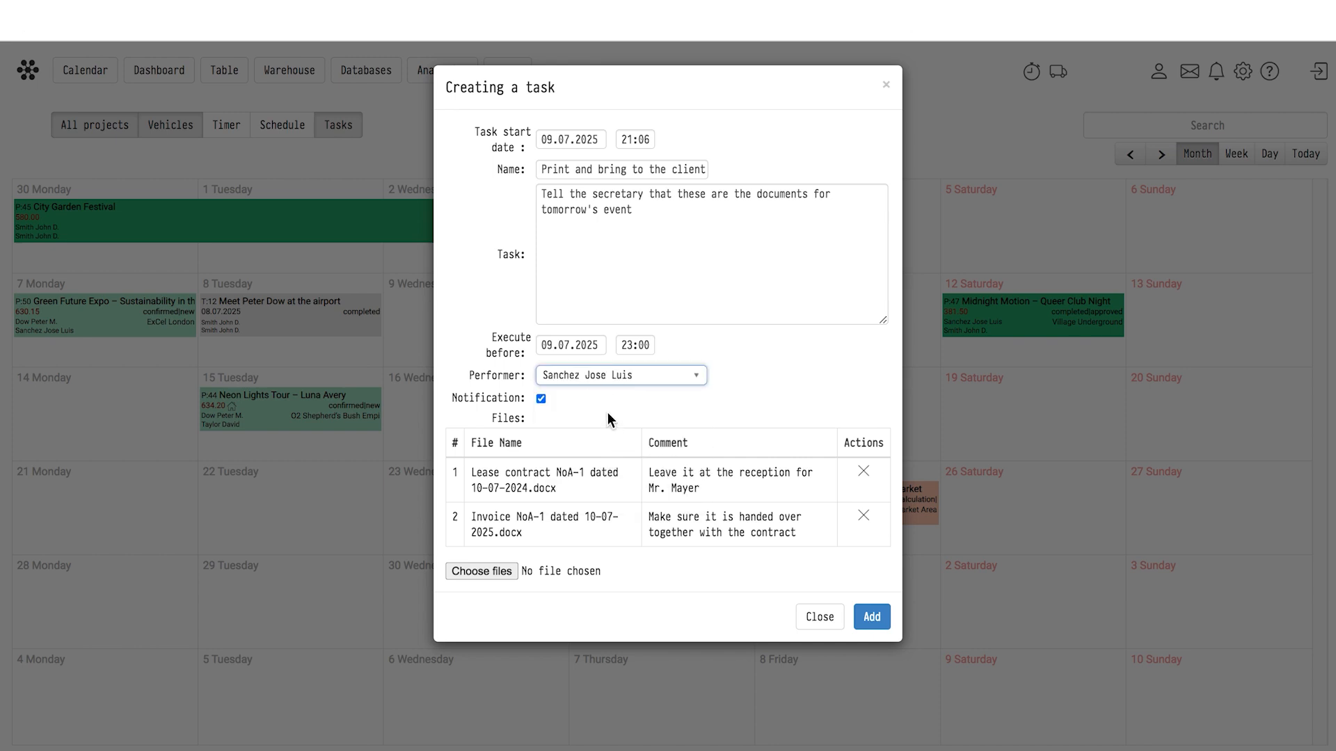
{"action": "left_click", "coordinate": [873, 618]}
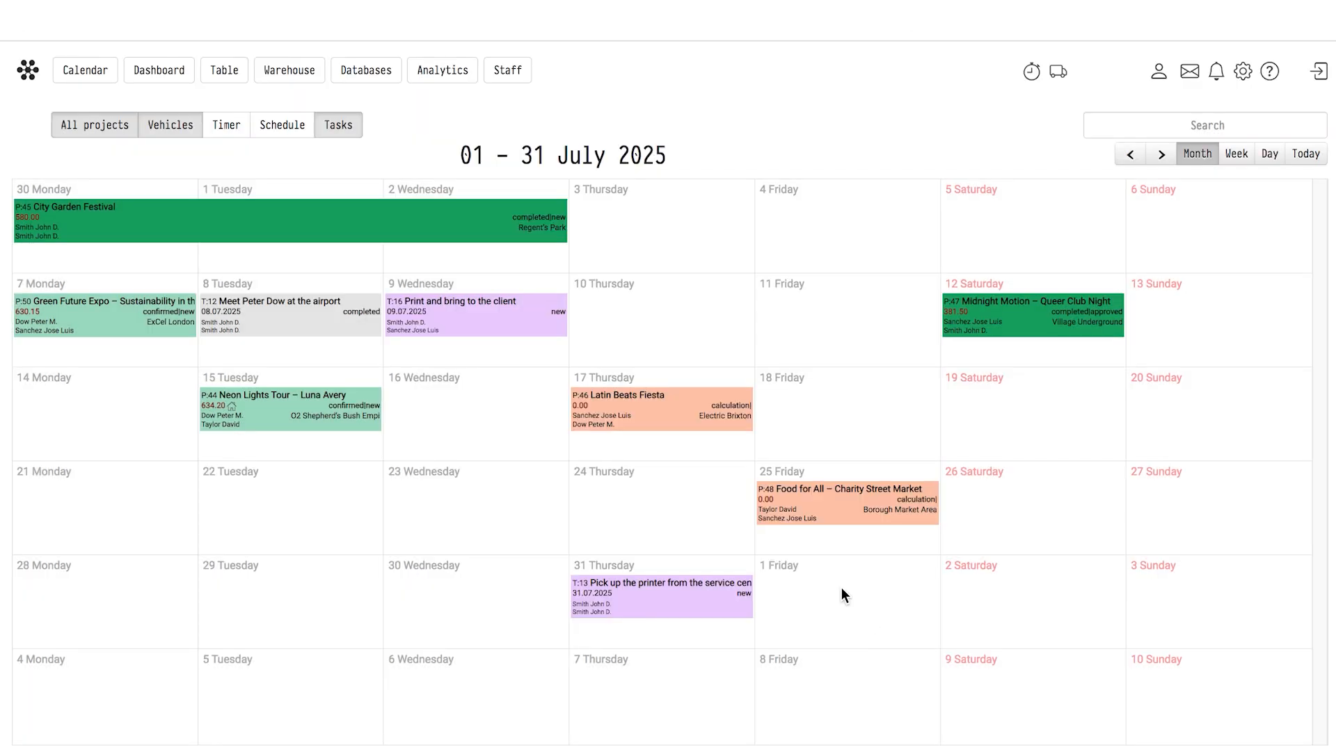
Step: Open the "Print and bring to the client" task to check its details and uploaded files, and save it
{"action": "left_click", "coordinate": [532, 331]}
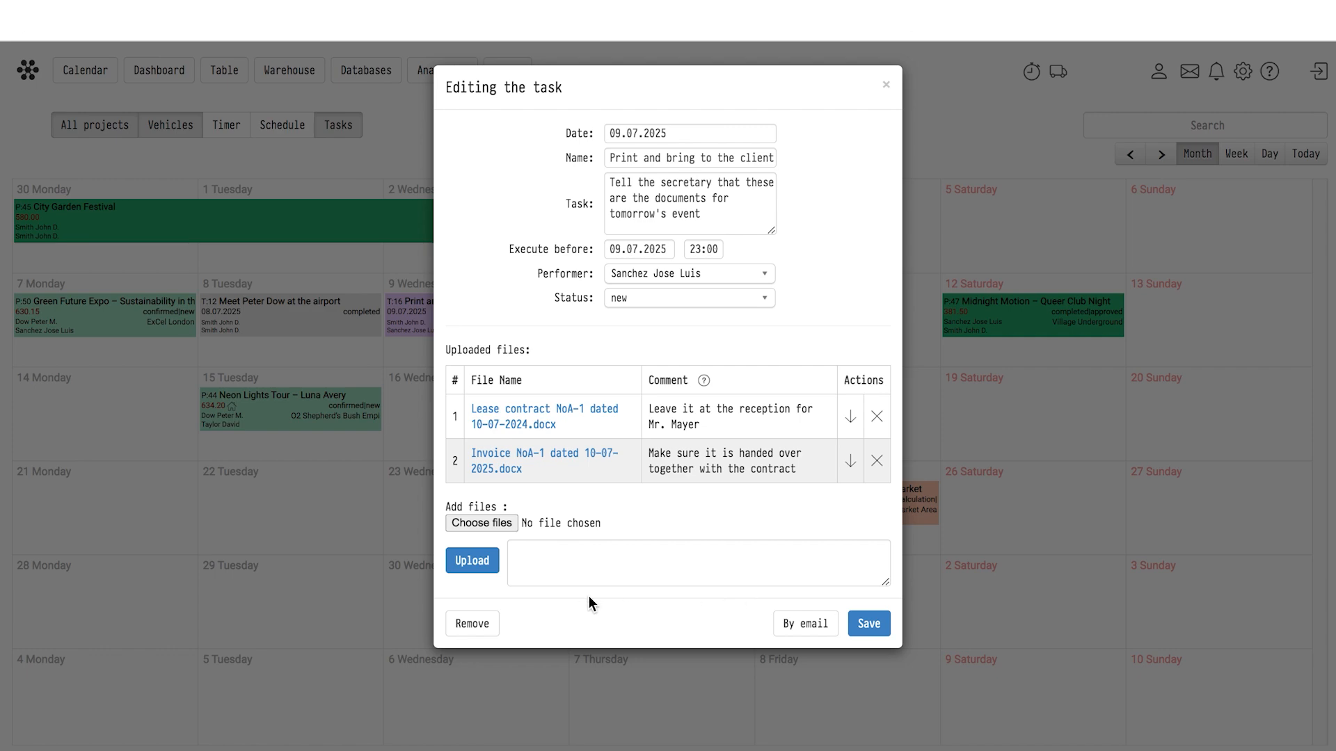
{"action": "left_click", "coordinate": [873, 623]}
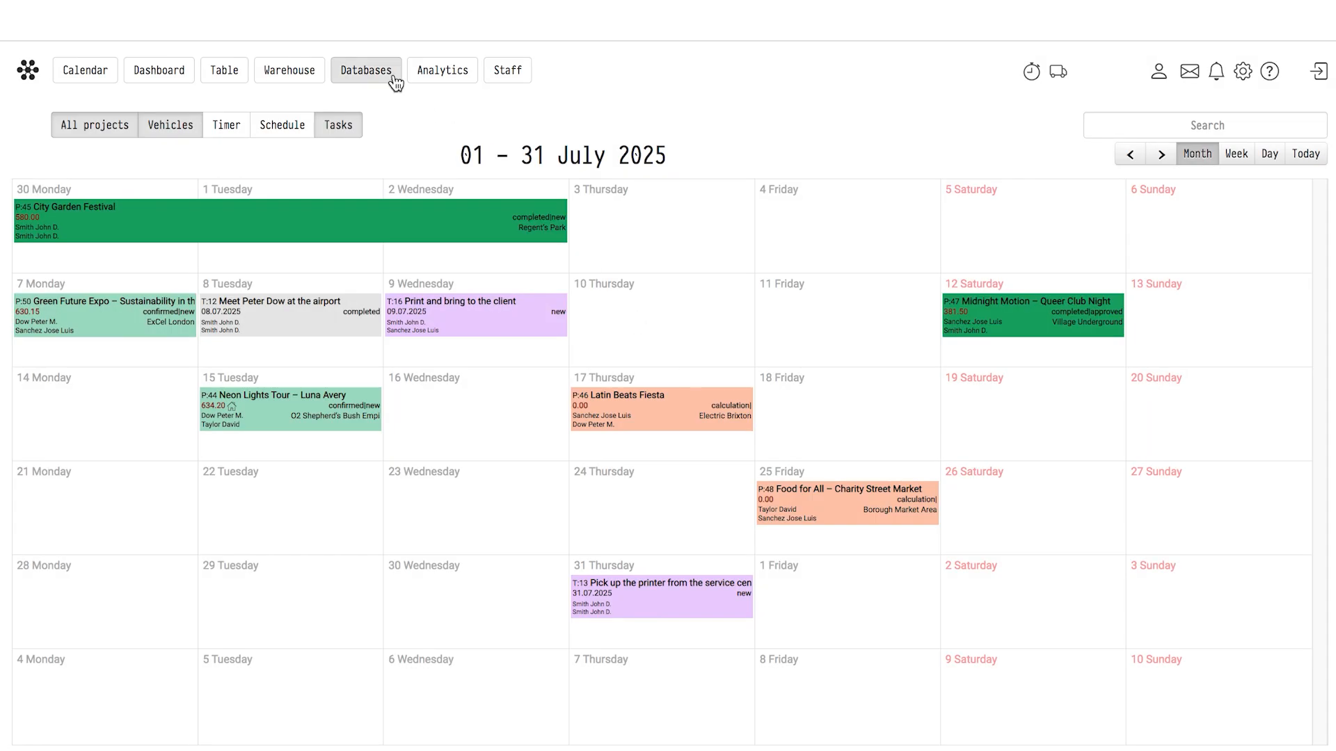
Step: Upload "New Document.docx" to the files of the counterparty Real Rental
{"action": "left_click", "coordinate": [393, 80]}
{"action": "left_click", "coordinate": [416, 201]}
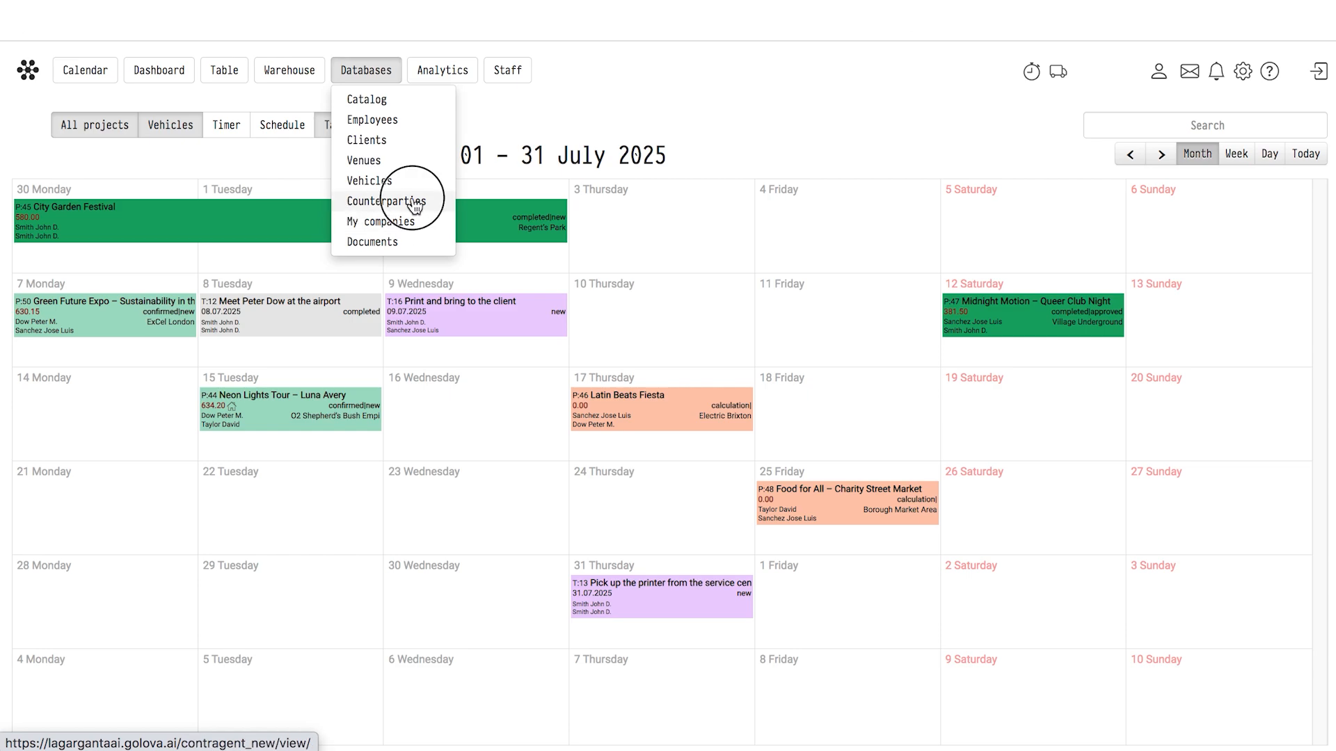
{"action": "left_click", "coordinate": [89, 257]}
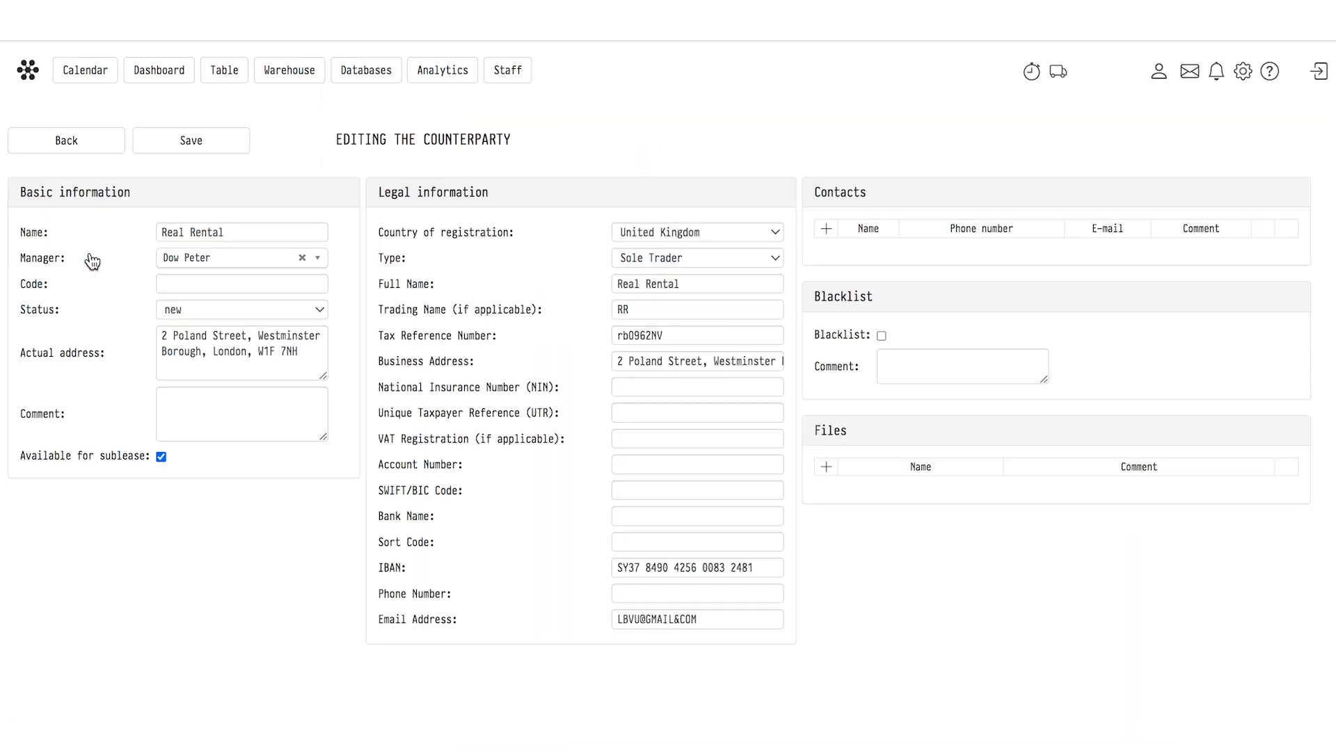
{"action": "left_click", "coordinate": [826, 469]}
{"action": "left_click", "coordinate": [615, 134]}
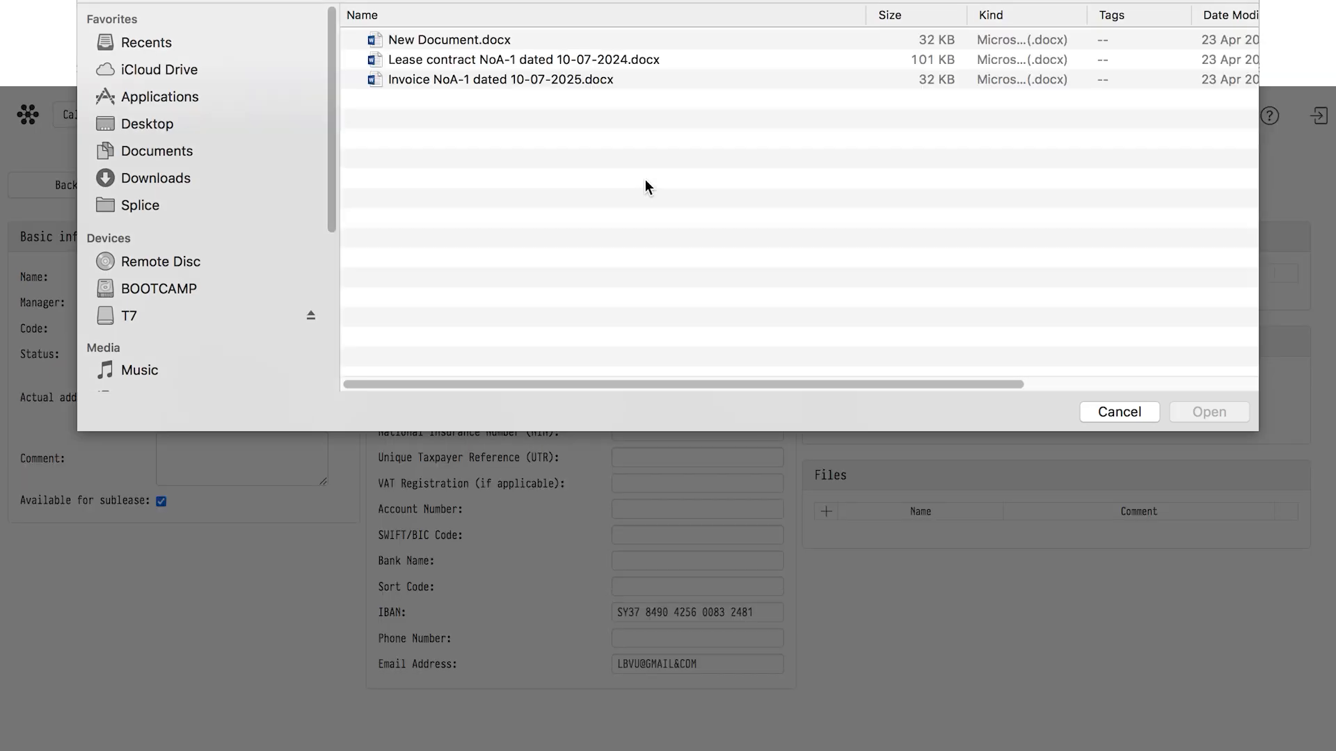
{"action": "left_click", "coordinate": [485, 40]}
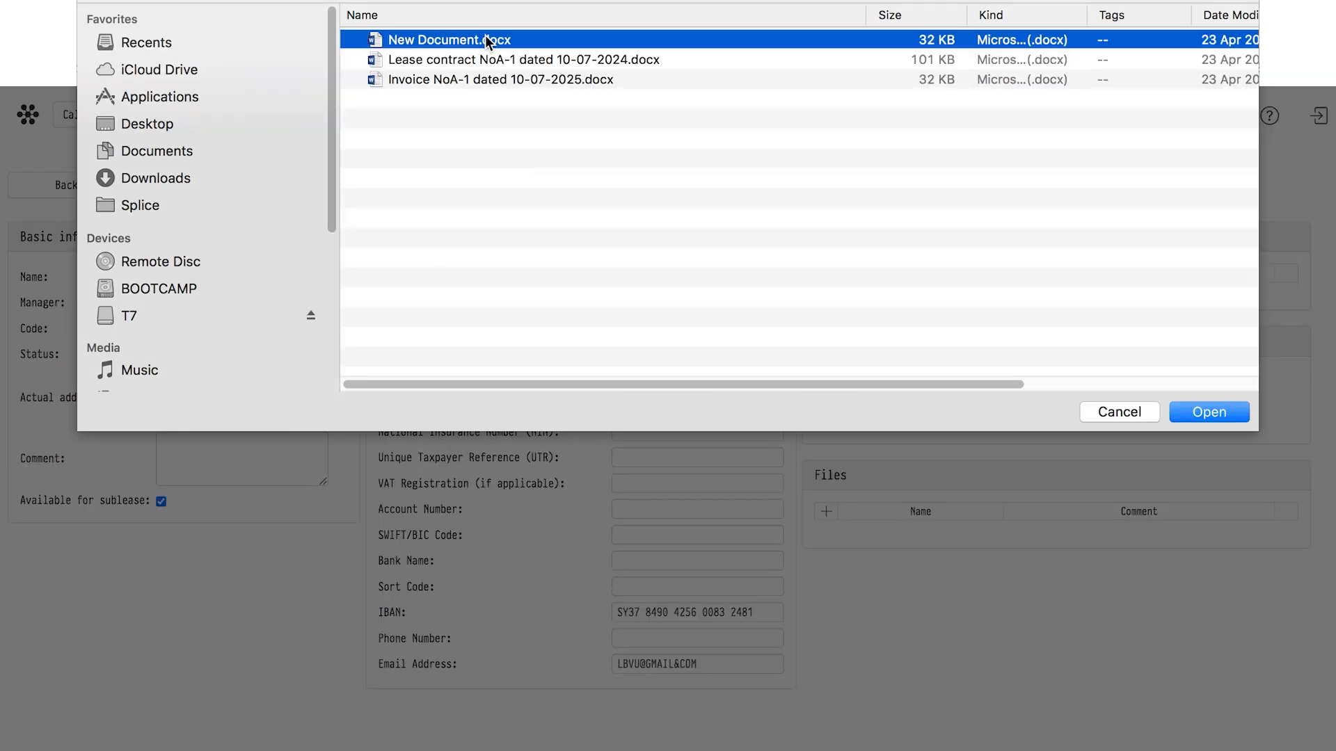
{"action": "left_click", "coordinate": [1225, 419]}
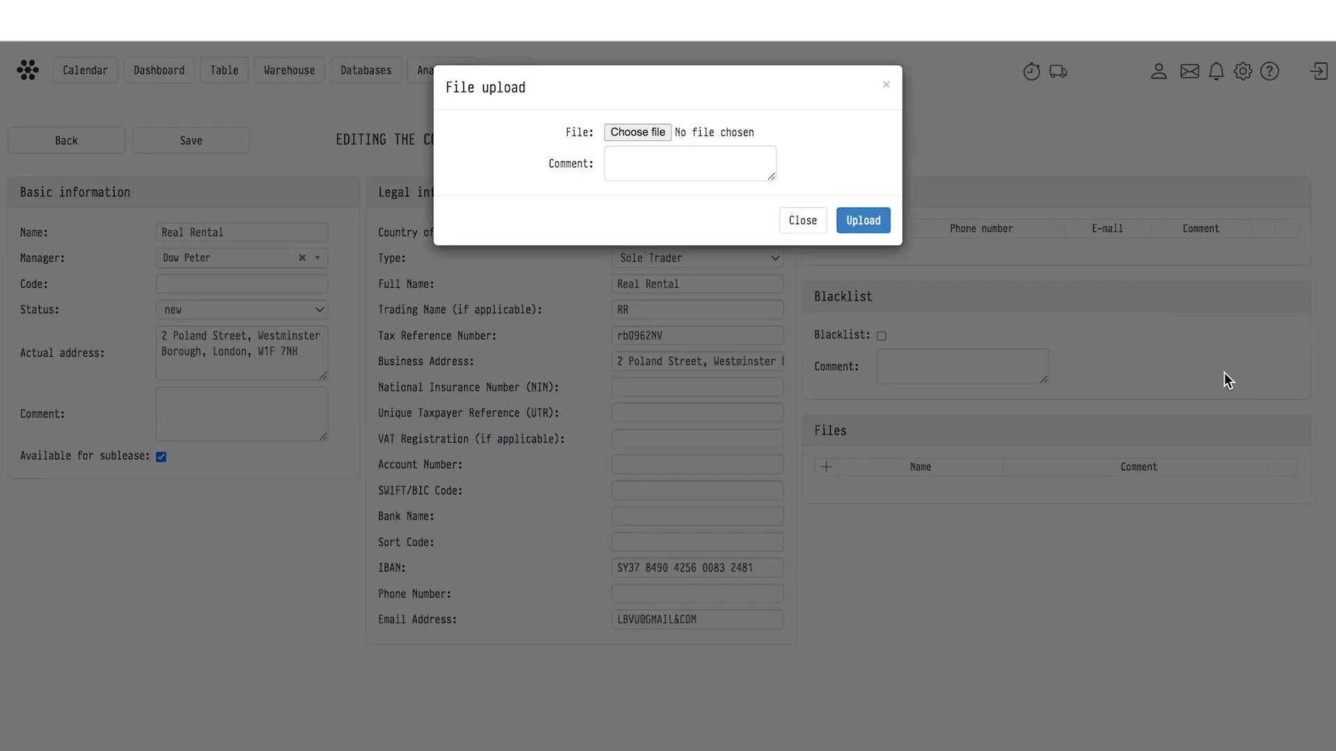
{"action": "left_click", "coordinate": [861, 223]}
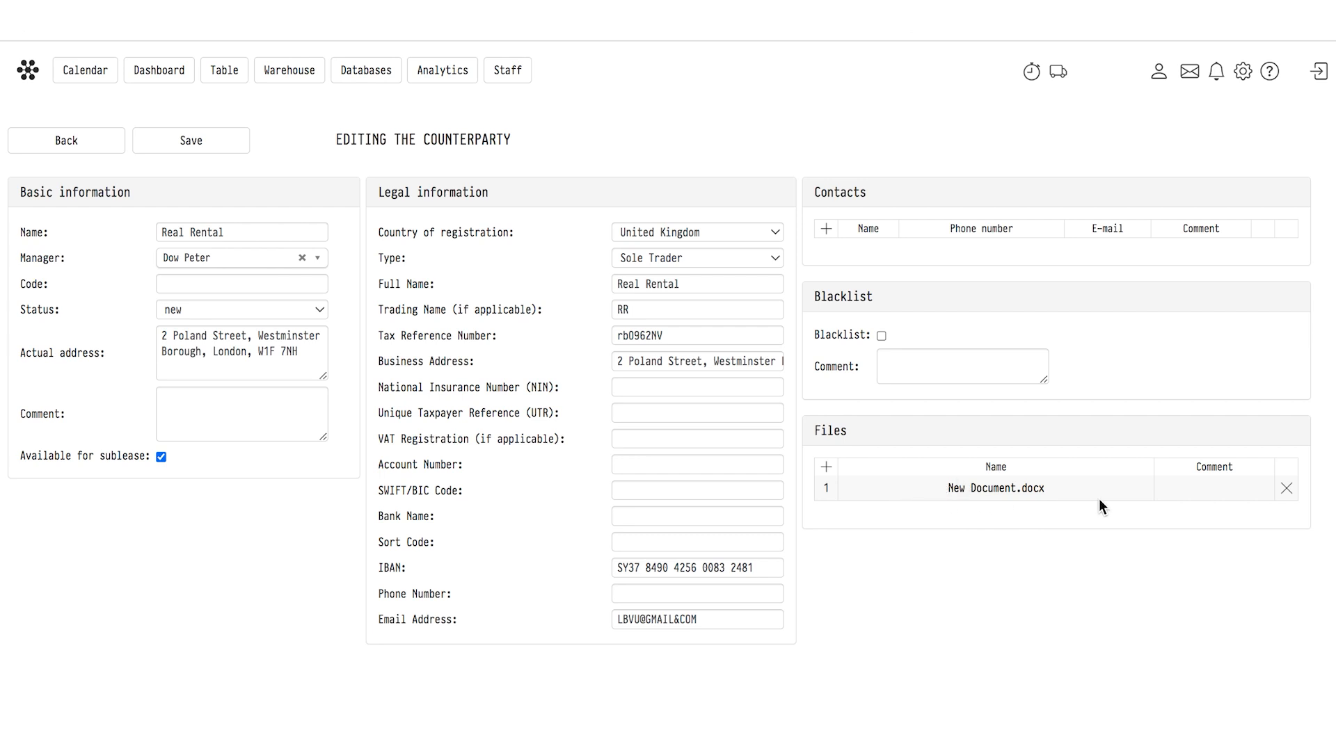
Step: Add the comment "Additional information" to the counterparty's uploaded document
{"action": "left_click", "coordinate": [1182, 486]}
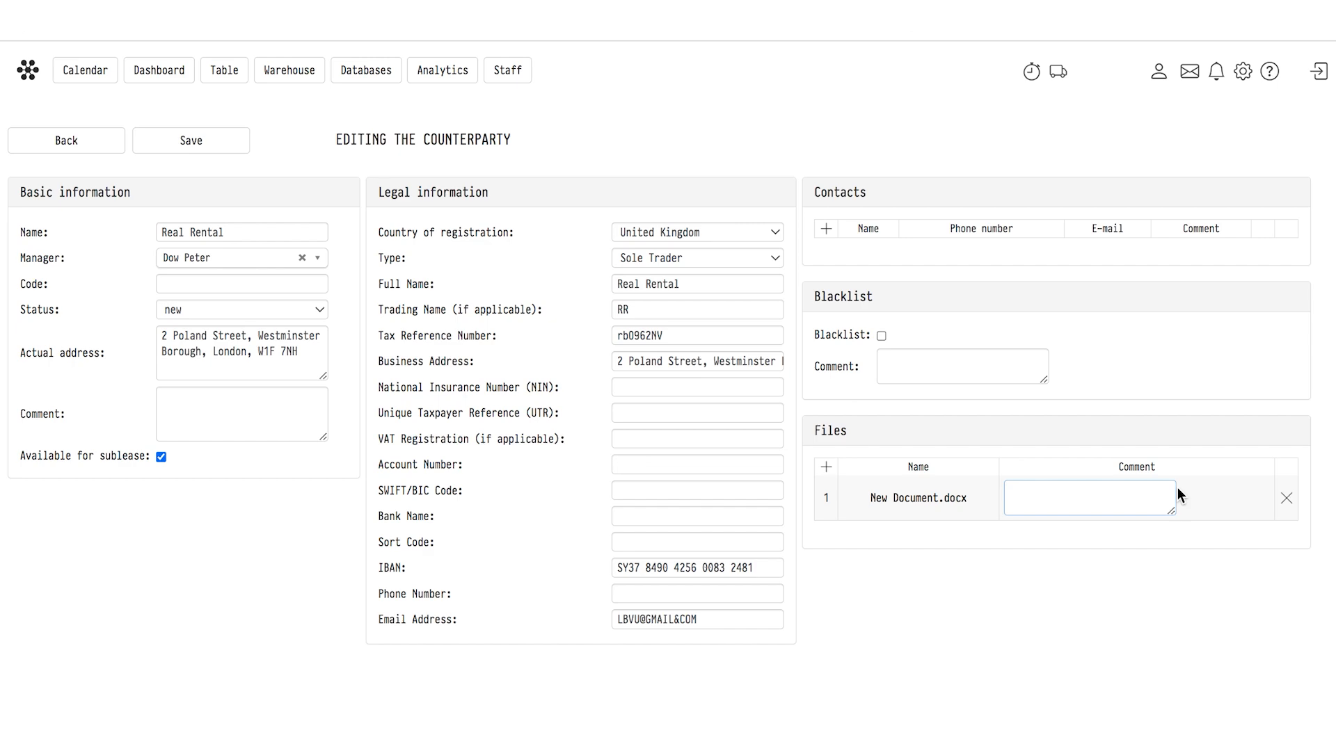
{"action": "type", "text": "Additional information"}
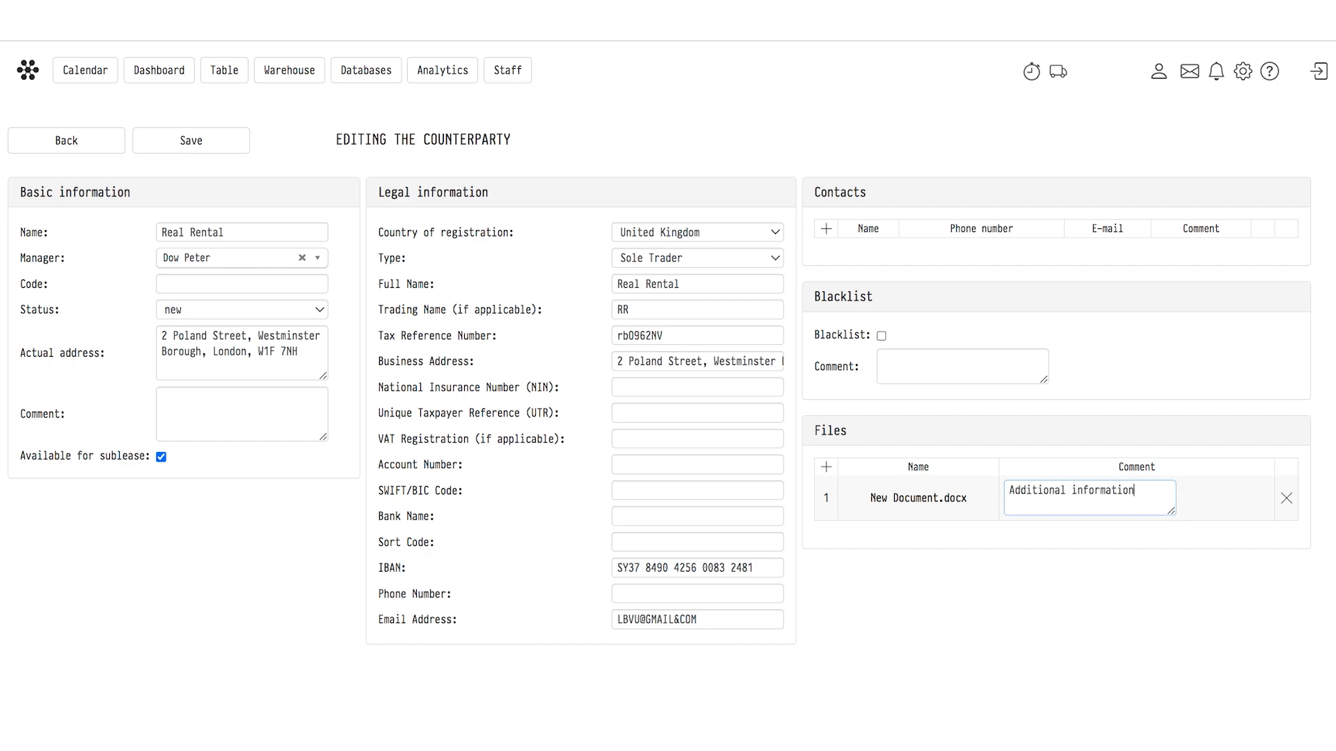
{"action": "left_click", "coordinate": [1189, 503]}
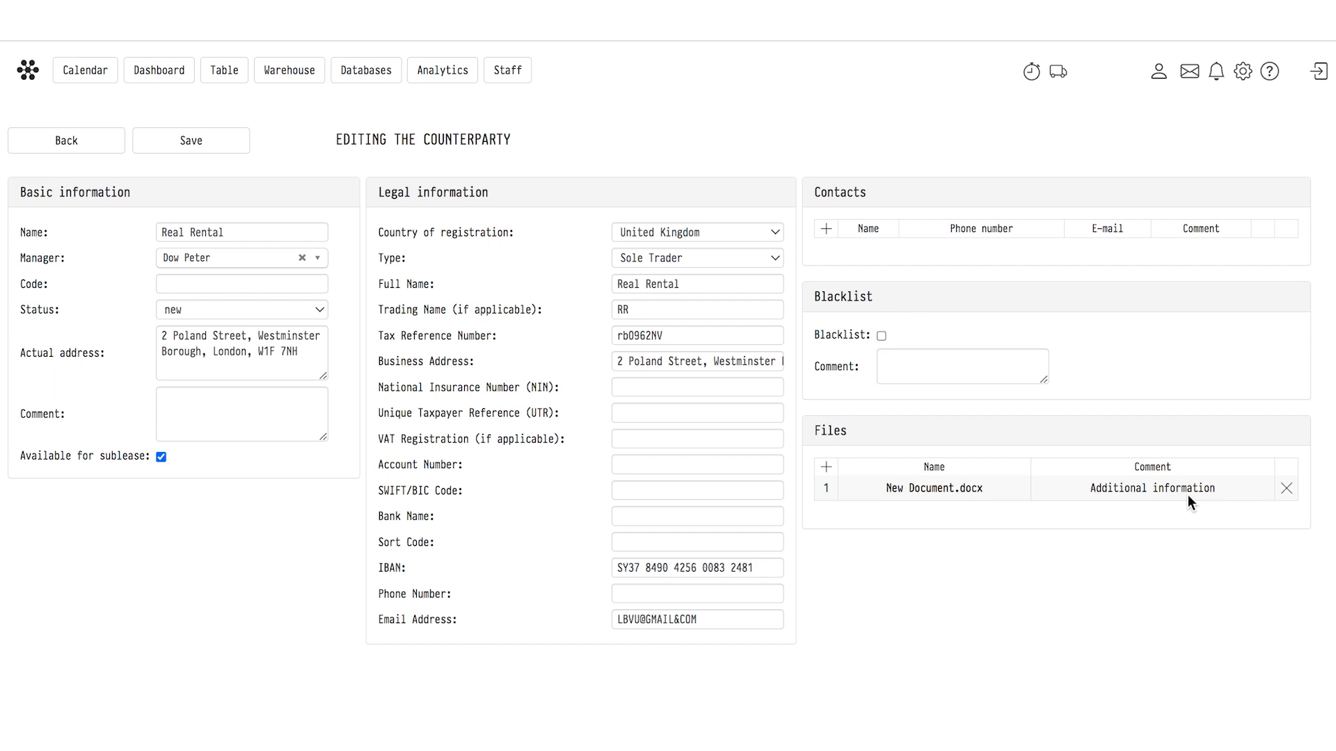
Step: Log out of the account
{"action": "left_click", "coordinate": [1322, 75]}
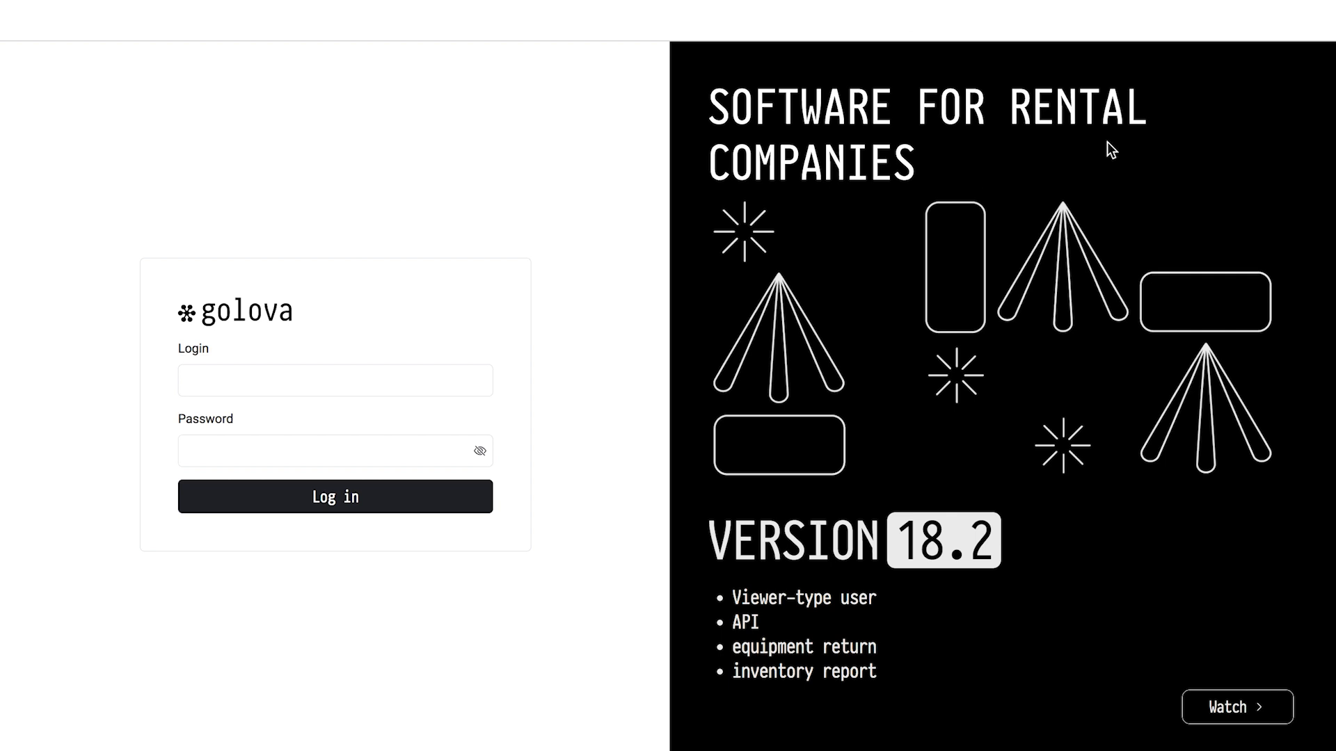